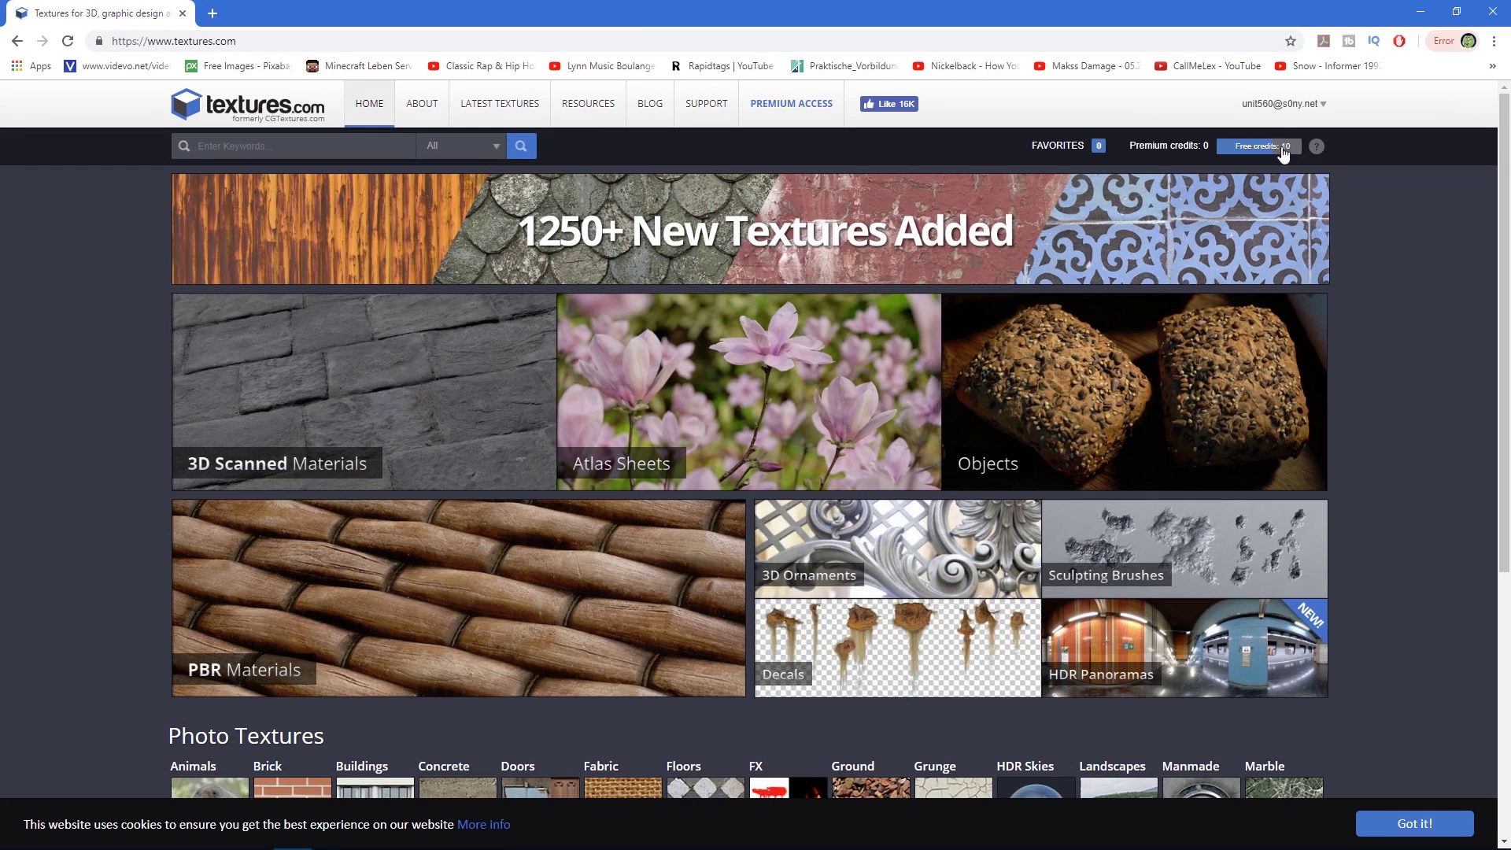
- Open Textures.com's 3D Scanned Materials library and scroll down to the Rock category
click(273, 373)
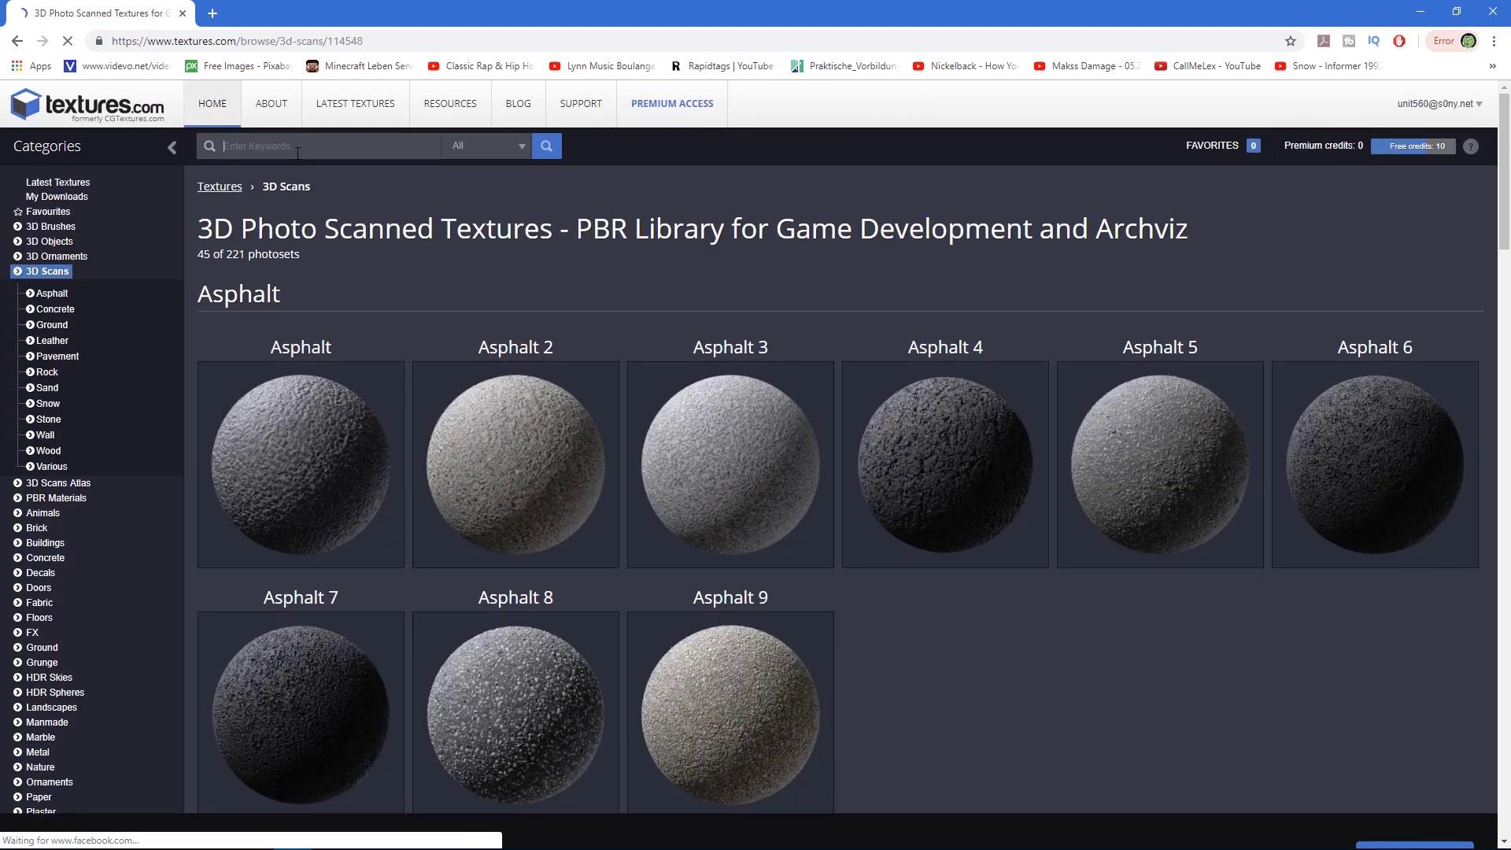
scroll(564, 381, down, 8)
scroll(563, 377, down, 6)
scroll(562, 381, down, 5)
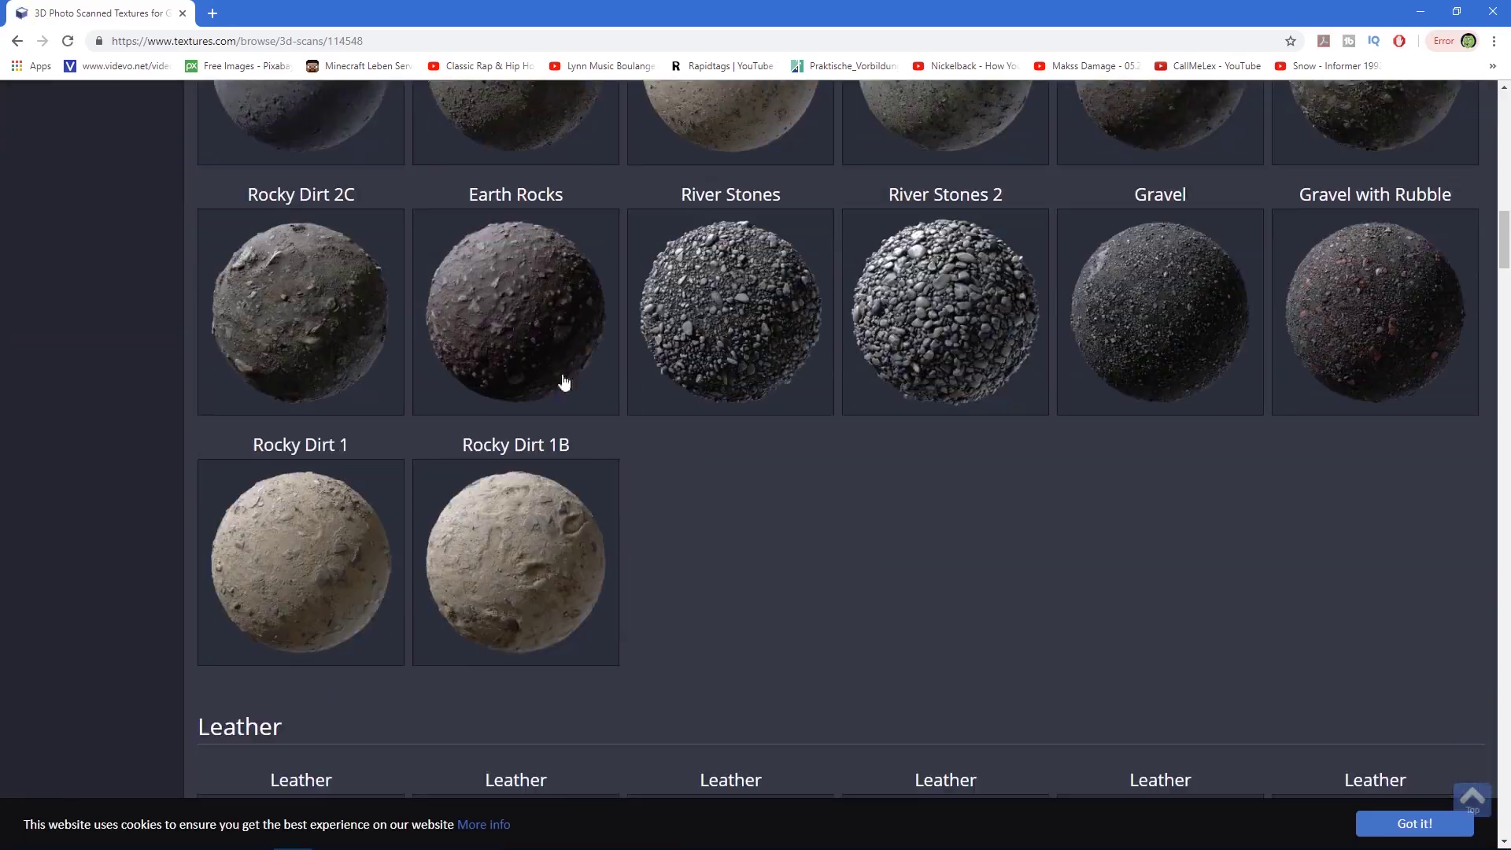
scroll(561, 377, down, 5)
scroll(561, 376, down, 6)
scroll(560, 374, down, 6)
scroll(559, 375, down, 6)
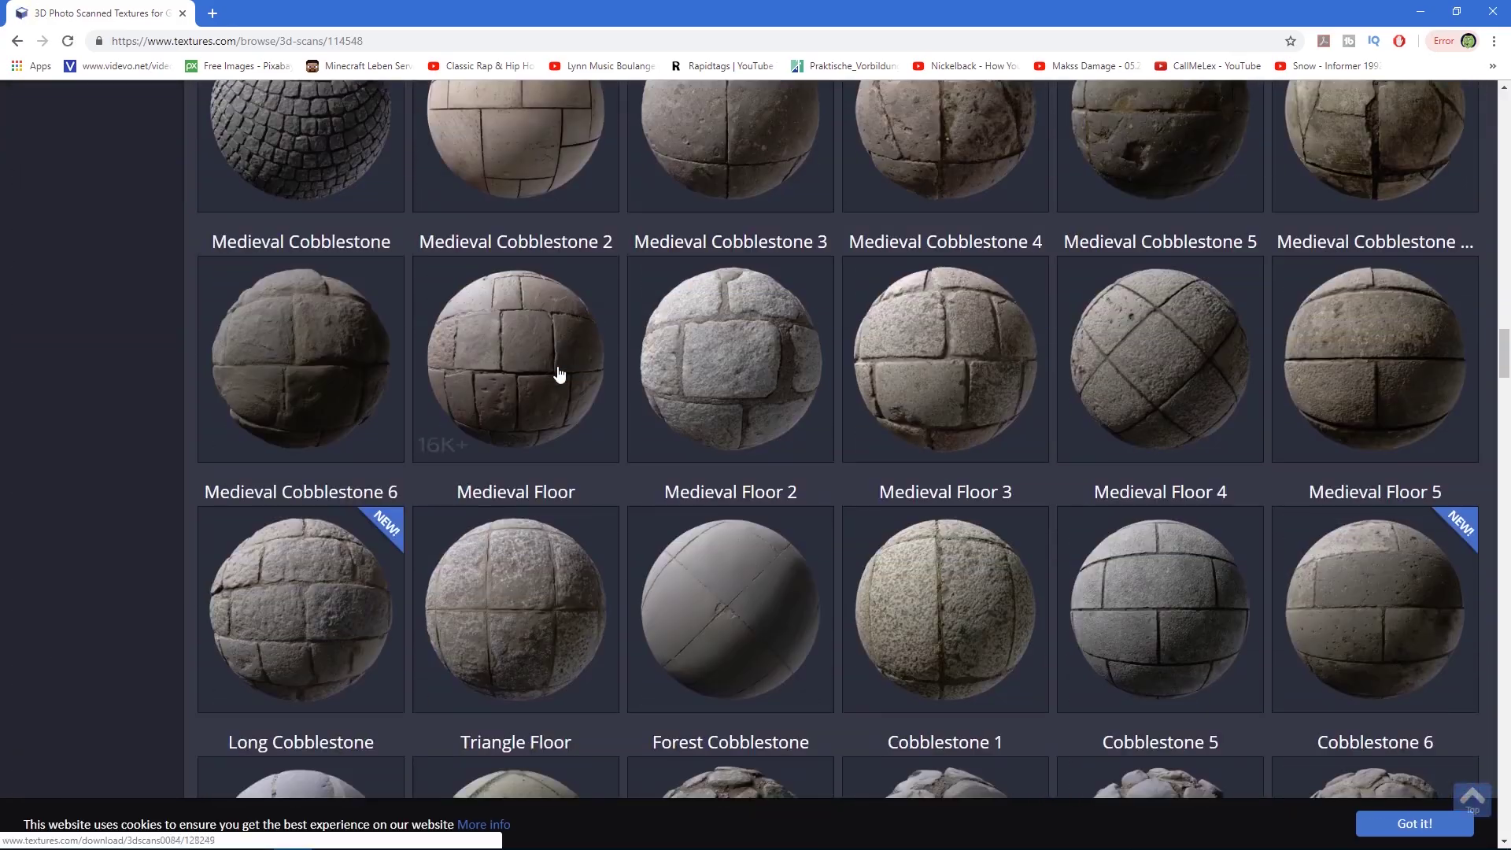
scroll(561, 371, down, 8)
scroll(551, 275, up, 1)
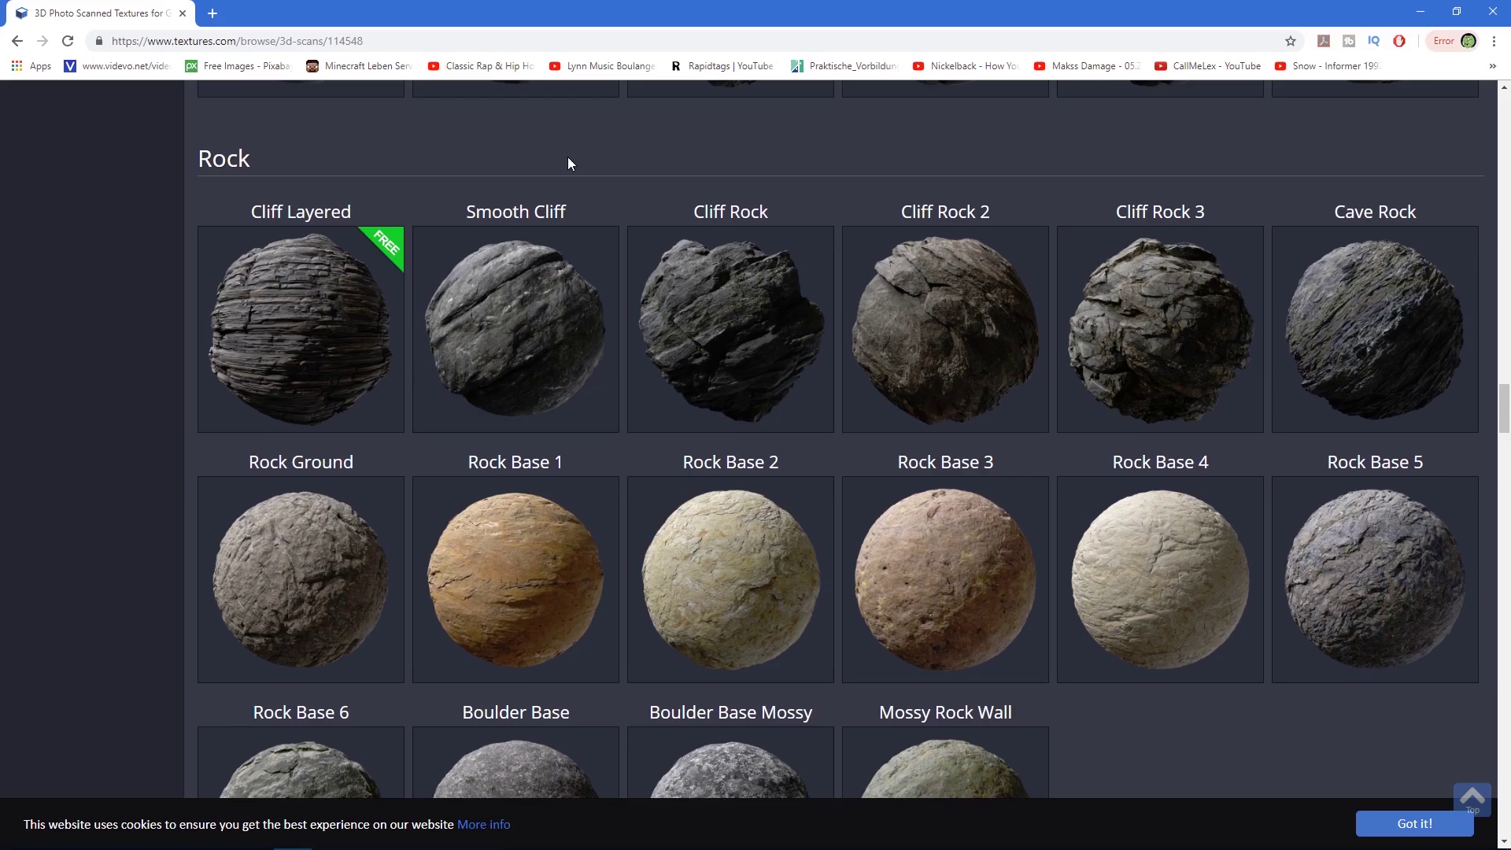
scroll(649, 112, down, 5)
scroll(650, 115, down, 8)
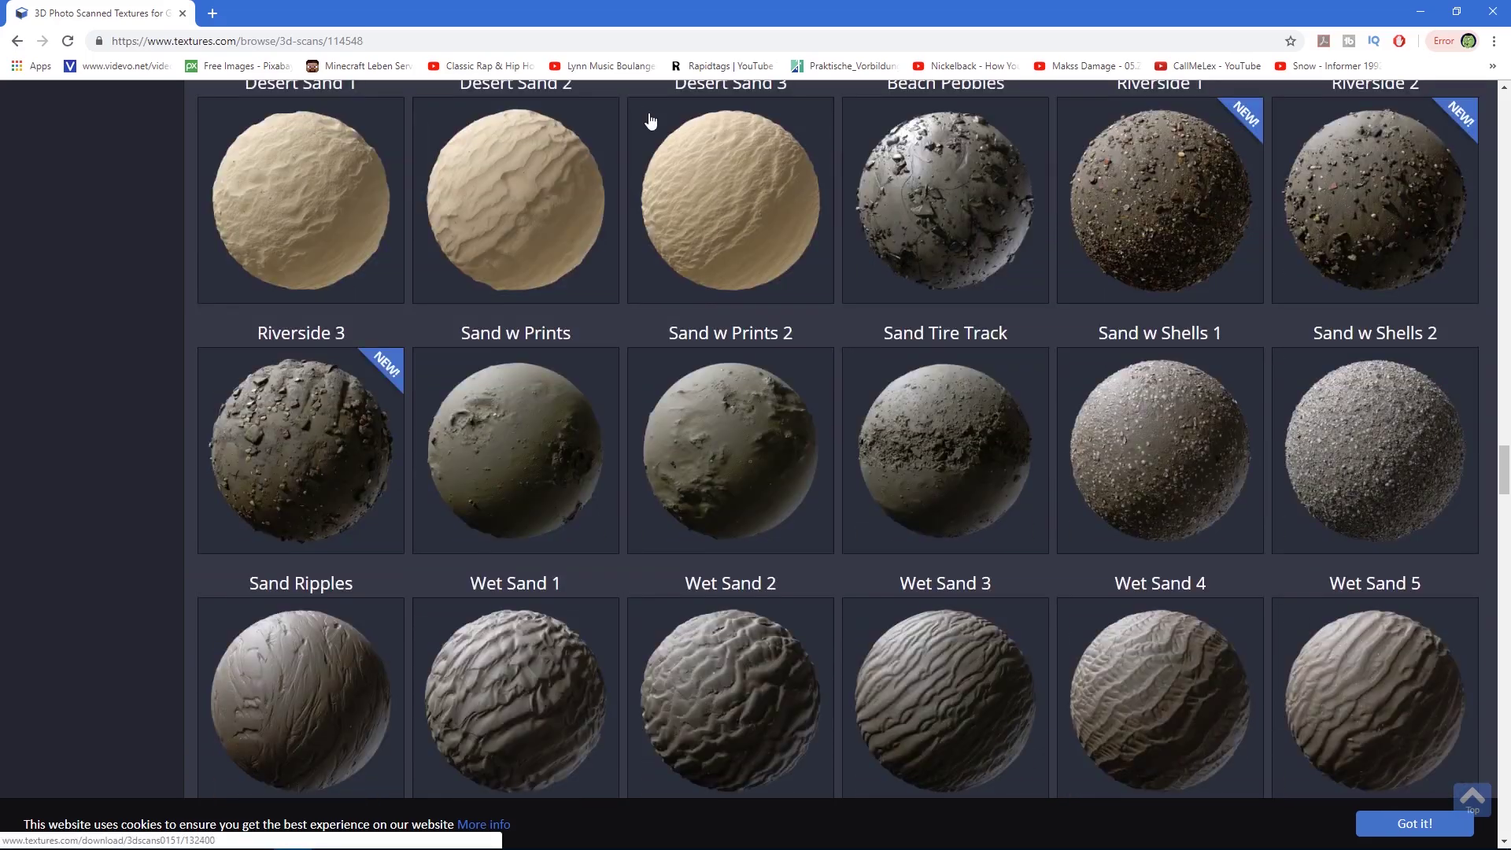
scroll(650, 118, down, 5)
scroll(650, 118, down, 5)
scroll(650, 119, up, 5)
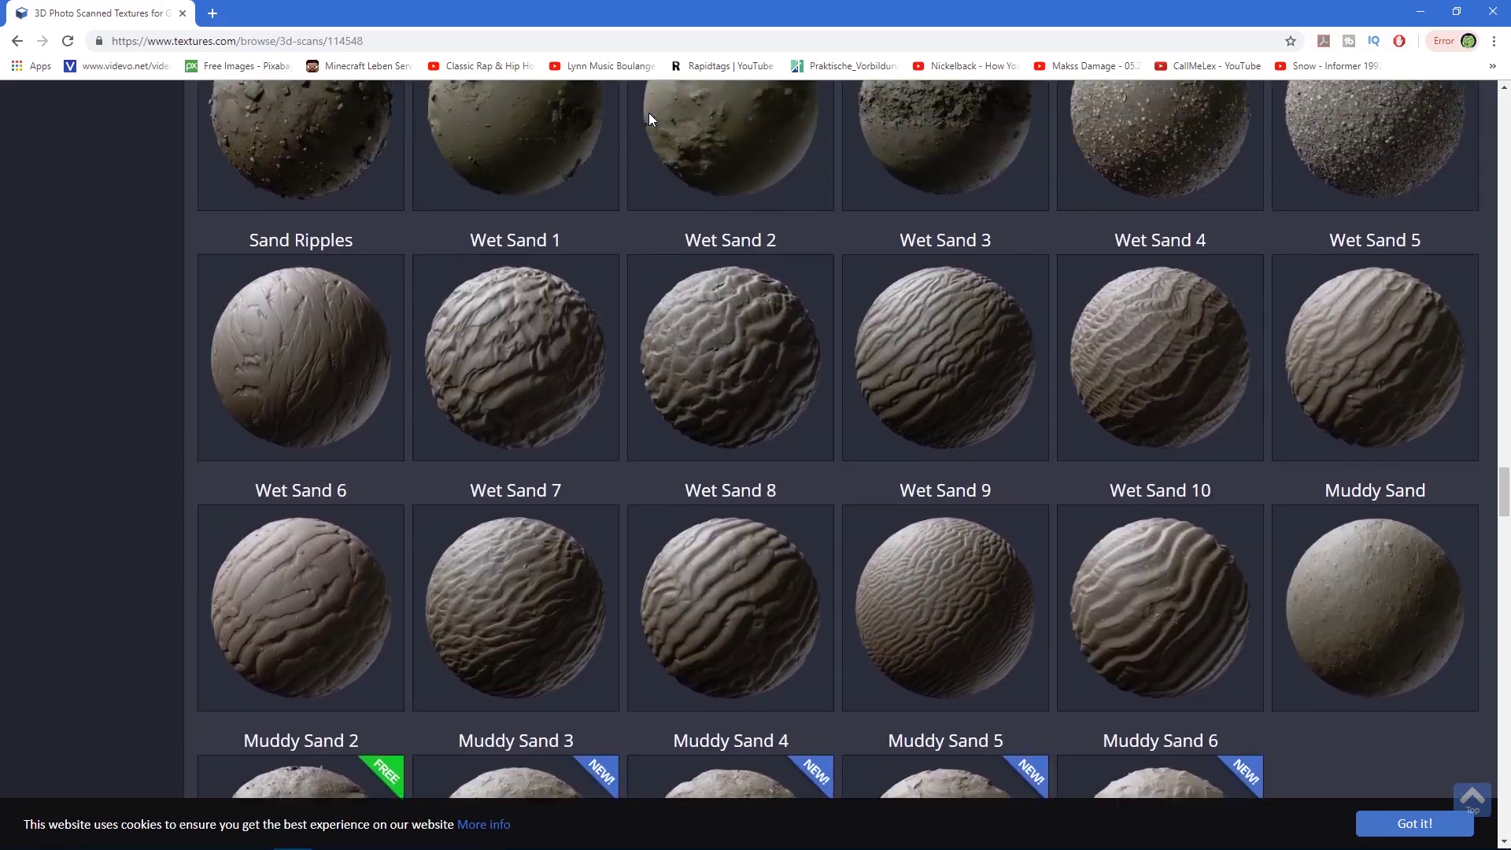
scroll(650, 119, up, 8)
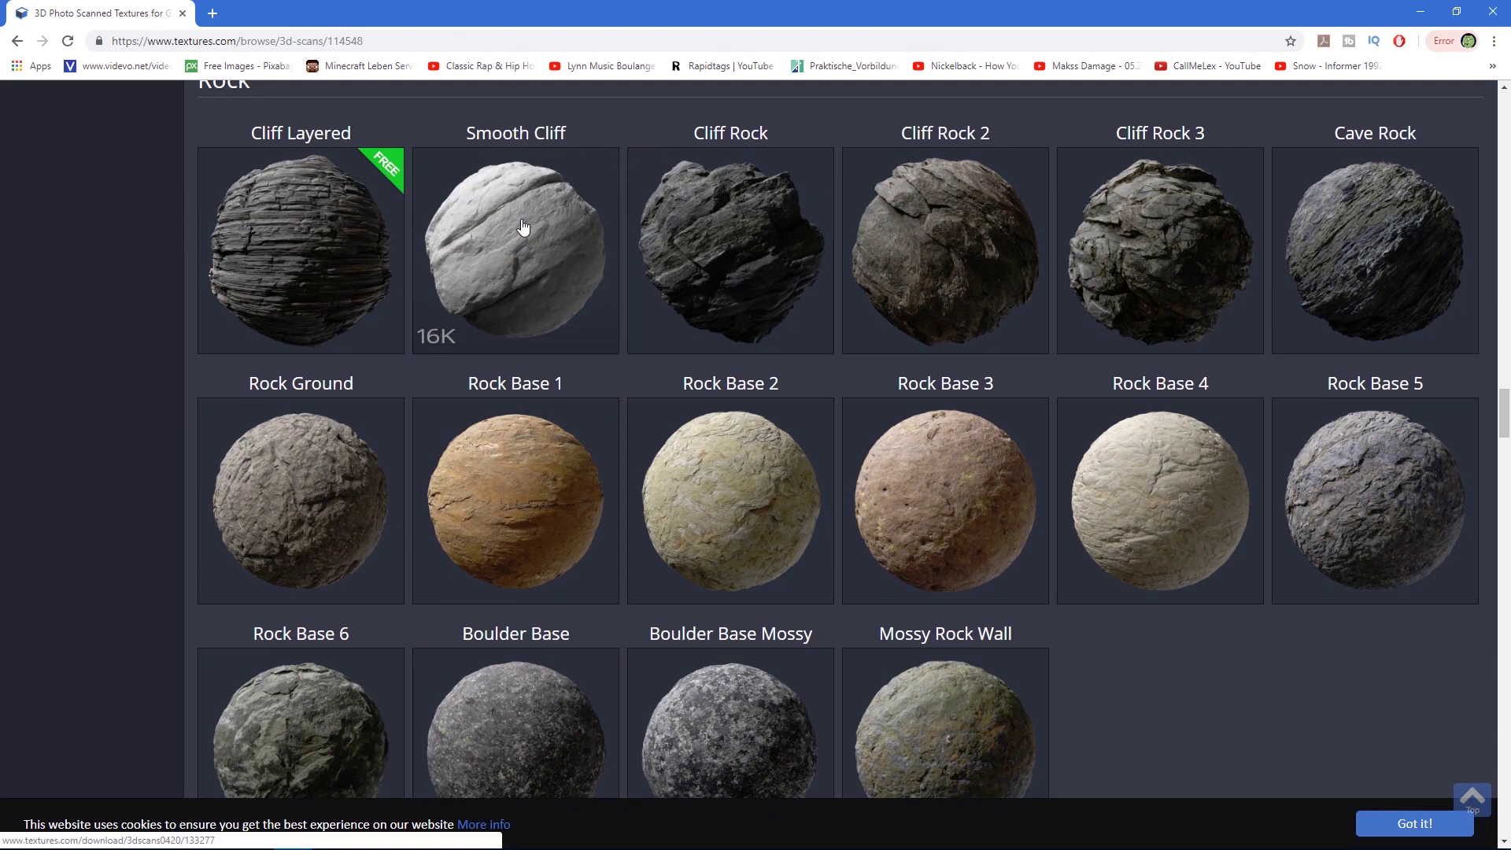
- Open the Cave Rock scan page and bring its Albedo, Height and Normal flat maps into view
click(1387, 249)
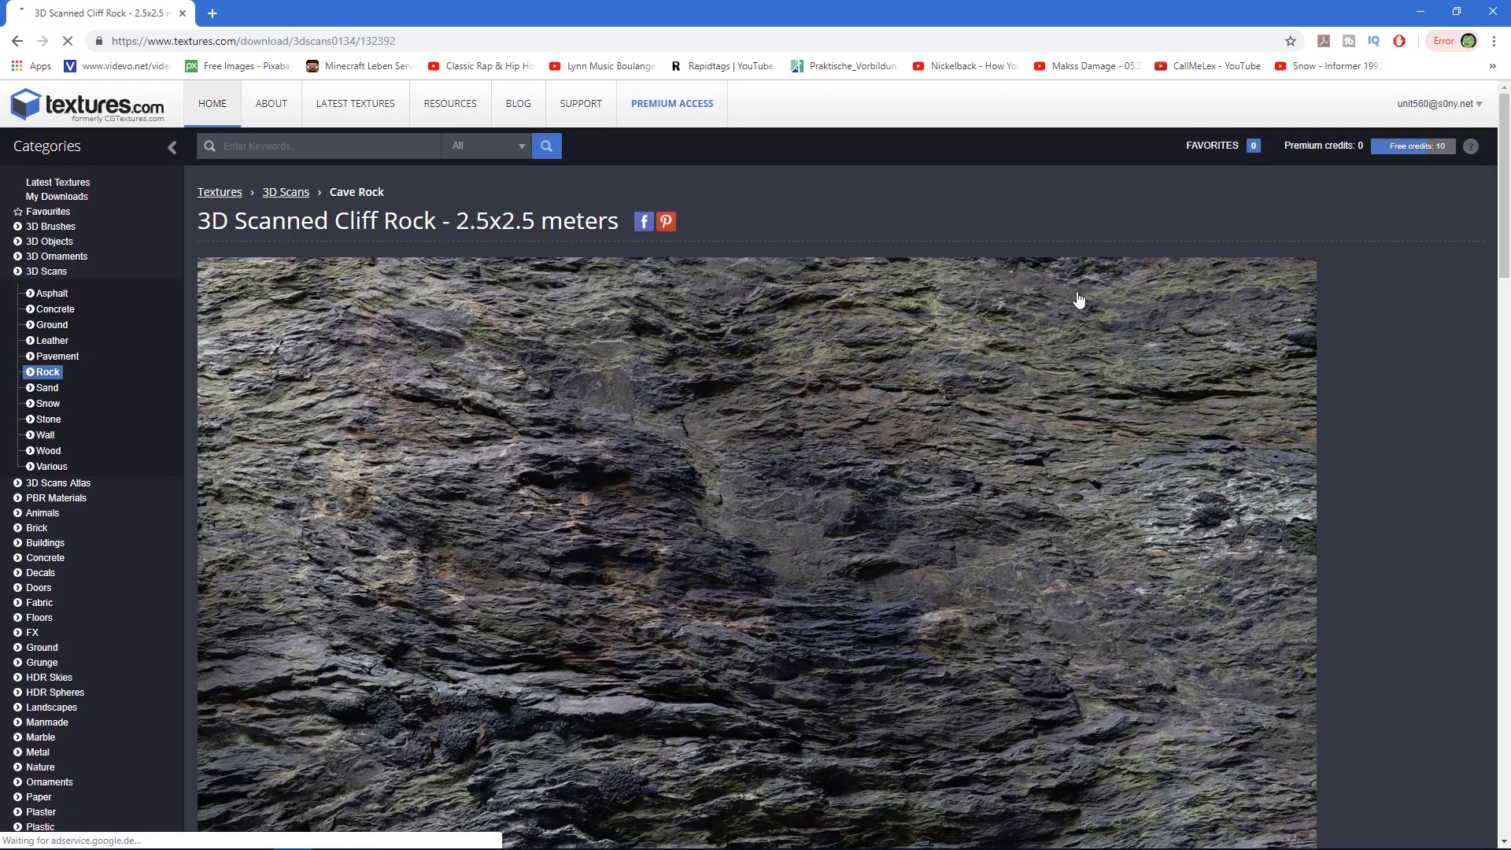
scroll(1078, 299, down, 2)
scroll(1078, 299, down, 4)
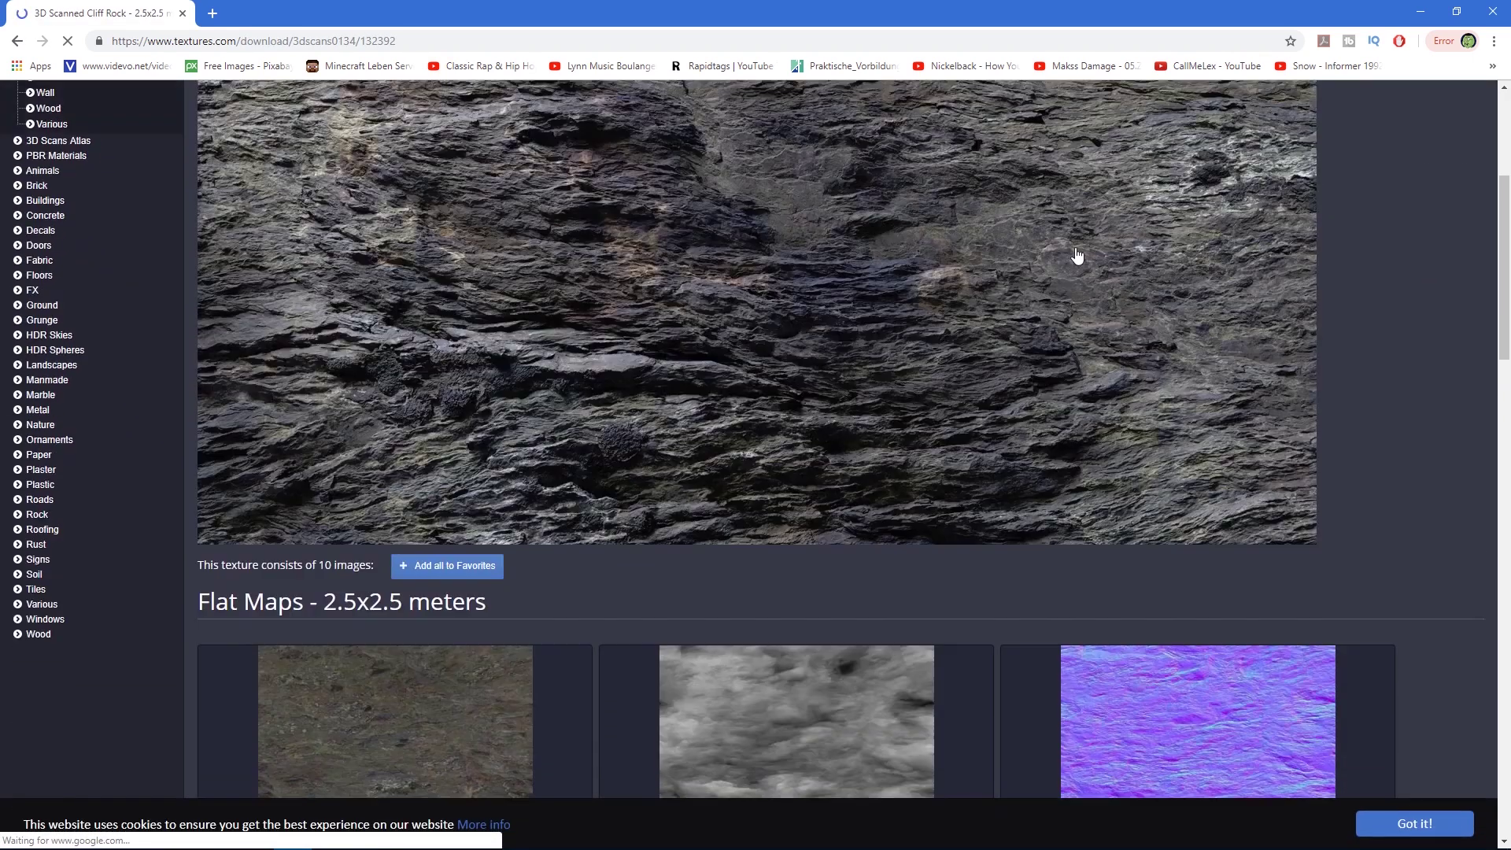
scroll(1078, 253, up, 4)
scroll(1088, 237, up, 1)
scroll(1124, 260, down, 5)
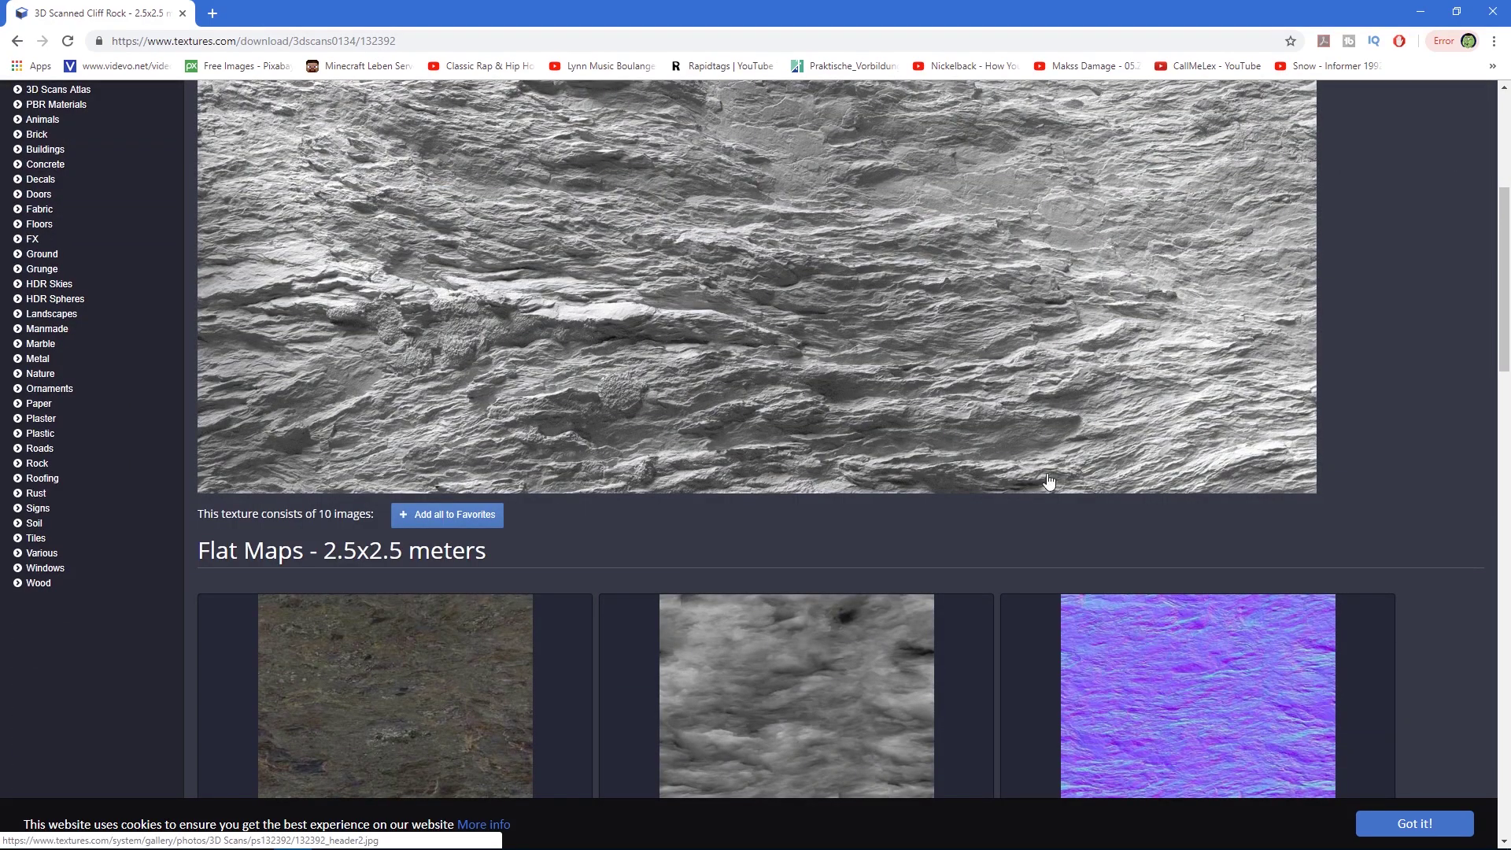
scroll(923, 496, down, 4)
scroll(612, 398, up, 2)
scroll(613, 399, up, 5)
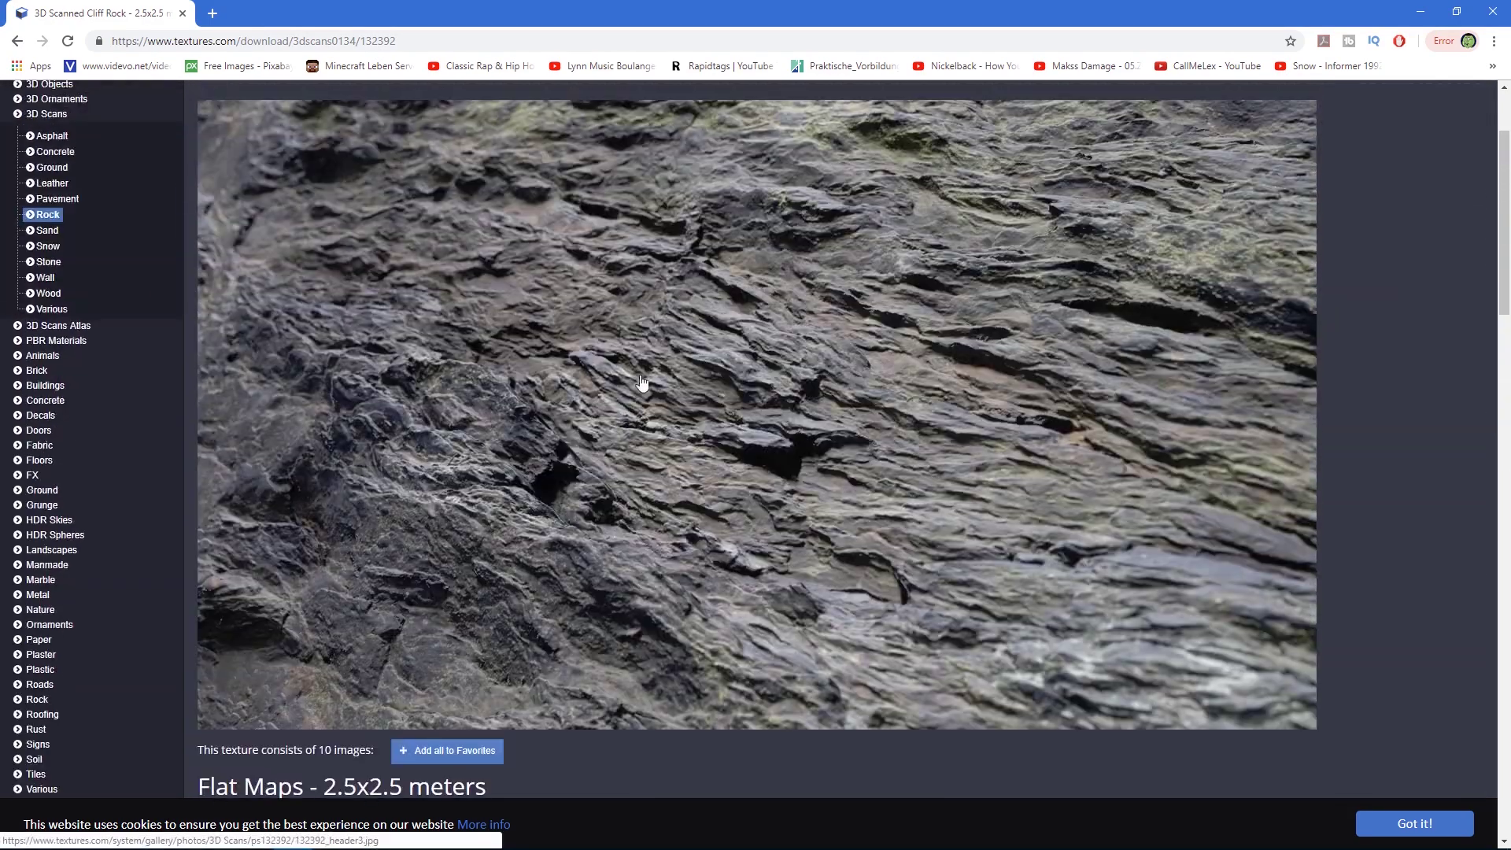
scroll(610, 410, down, 2)
scroll(629, 370, down, 6)
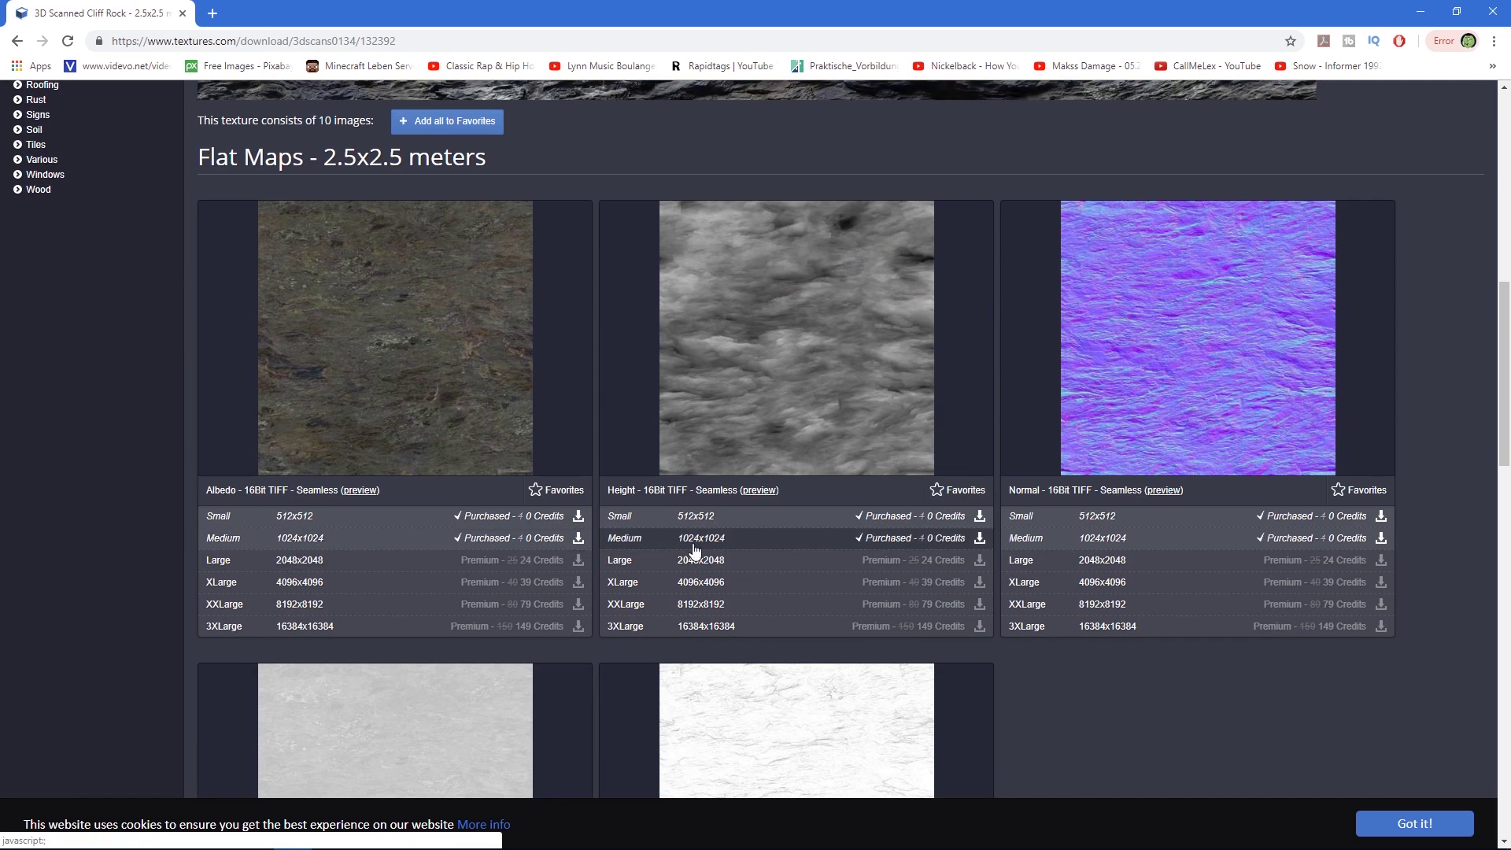
scroll(1118, 532, down, 3)
scroll(802, 382, up, 4)
scroll(736, 378, down, 4)
scroll(736, 378, down, 5)
scroll(383, 519, down, 3)
scroll(558, 494, up, 4)
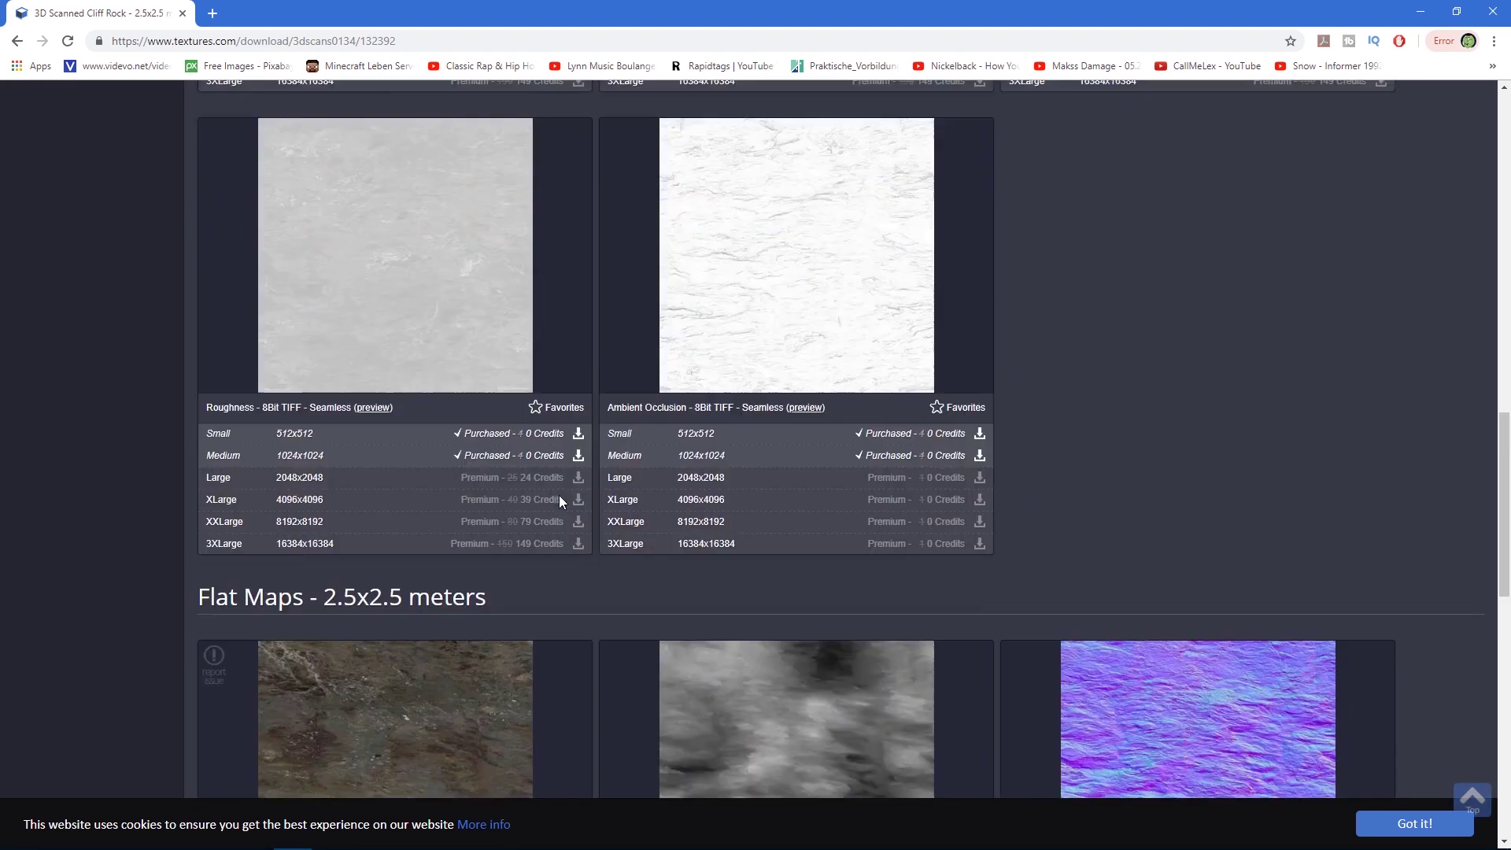
scroll(849, 546, up, 5)
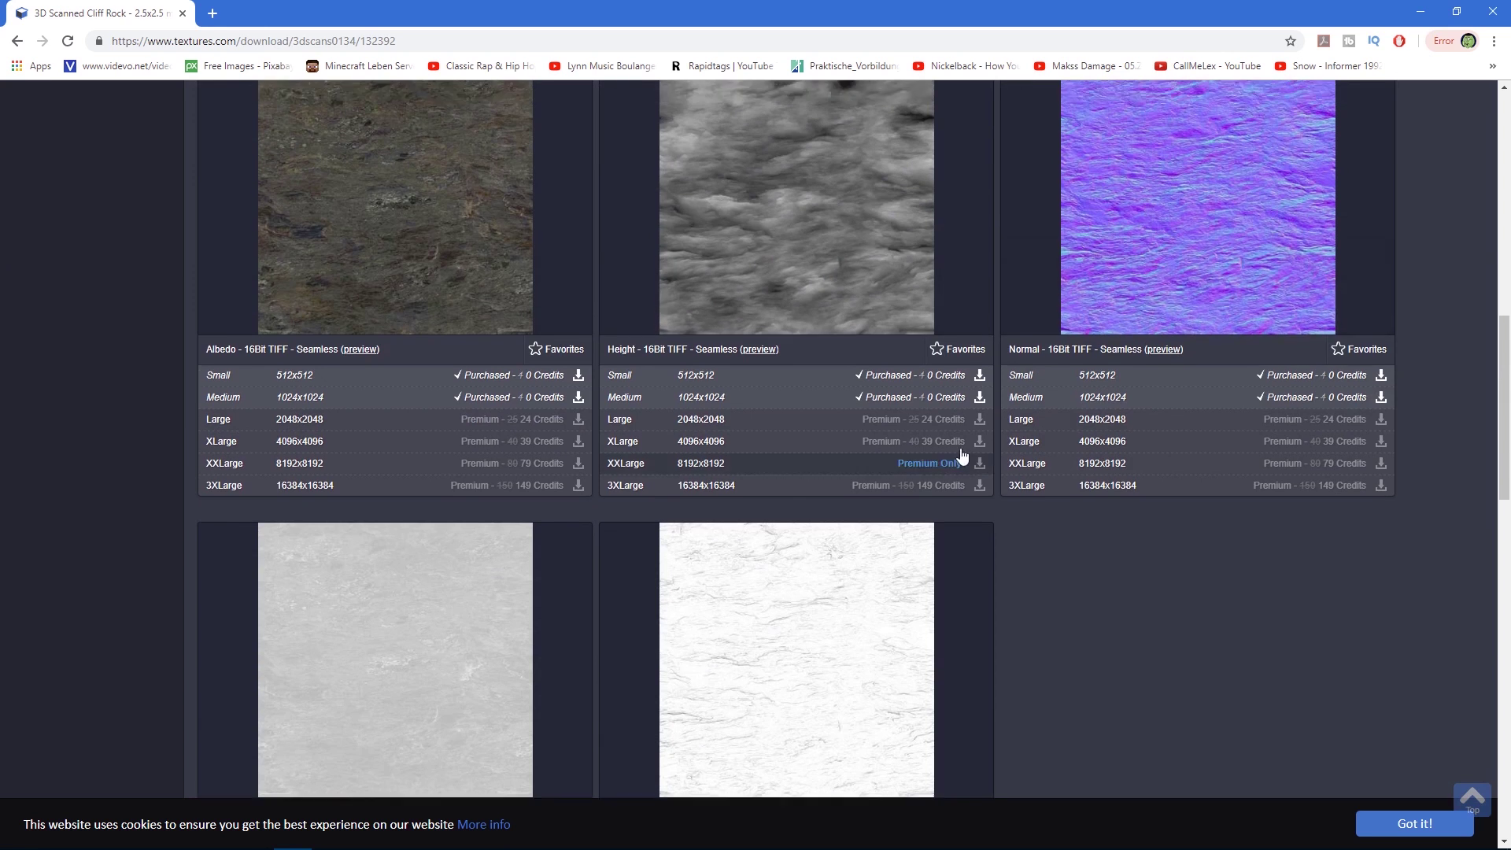
scroll(757, 540, up, 4)
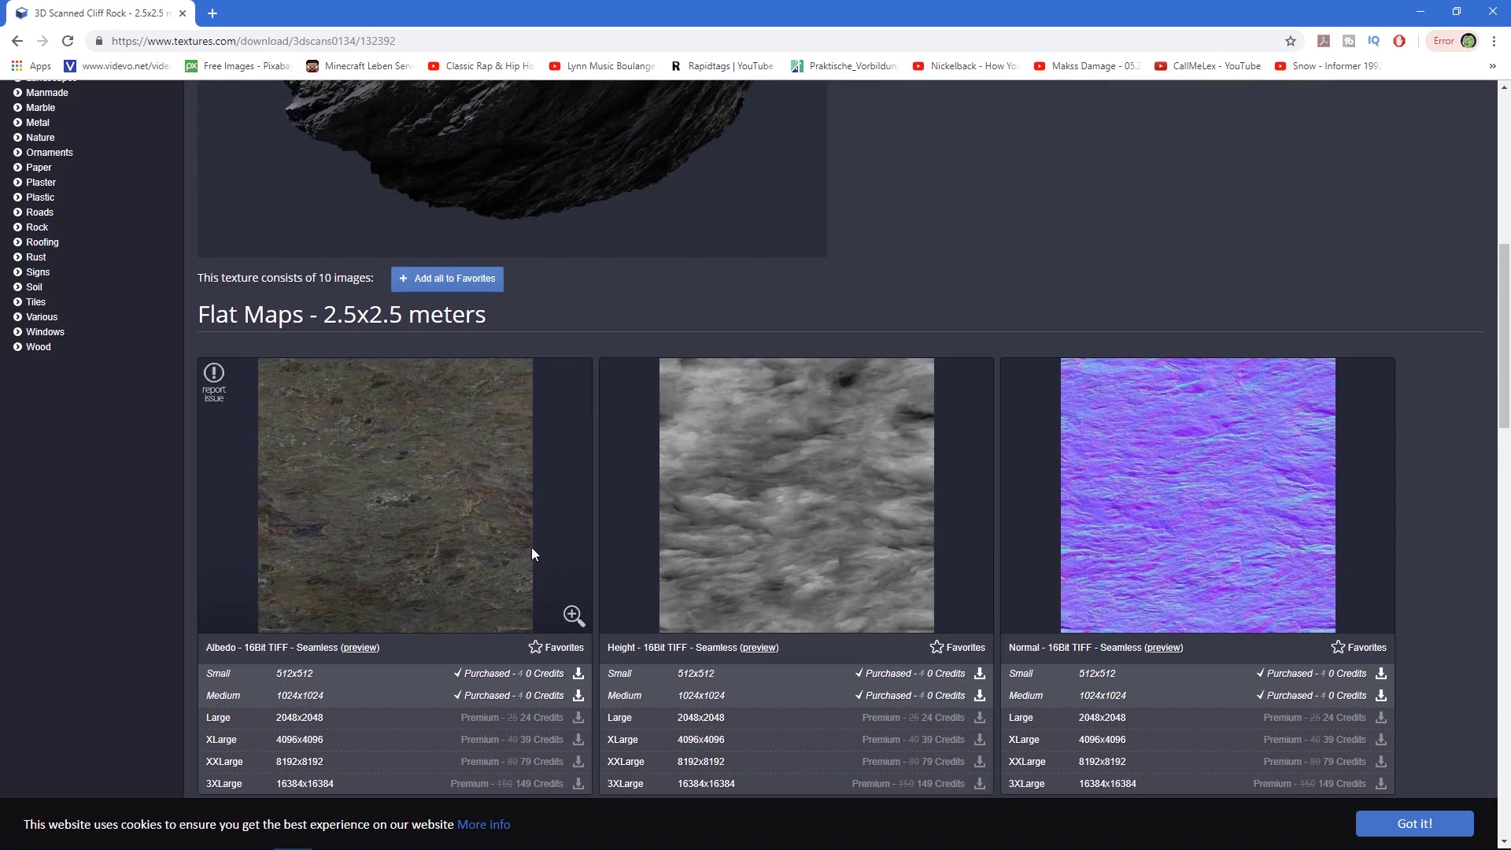
scroll(531, 546, down, 2)
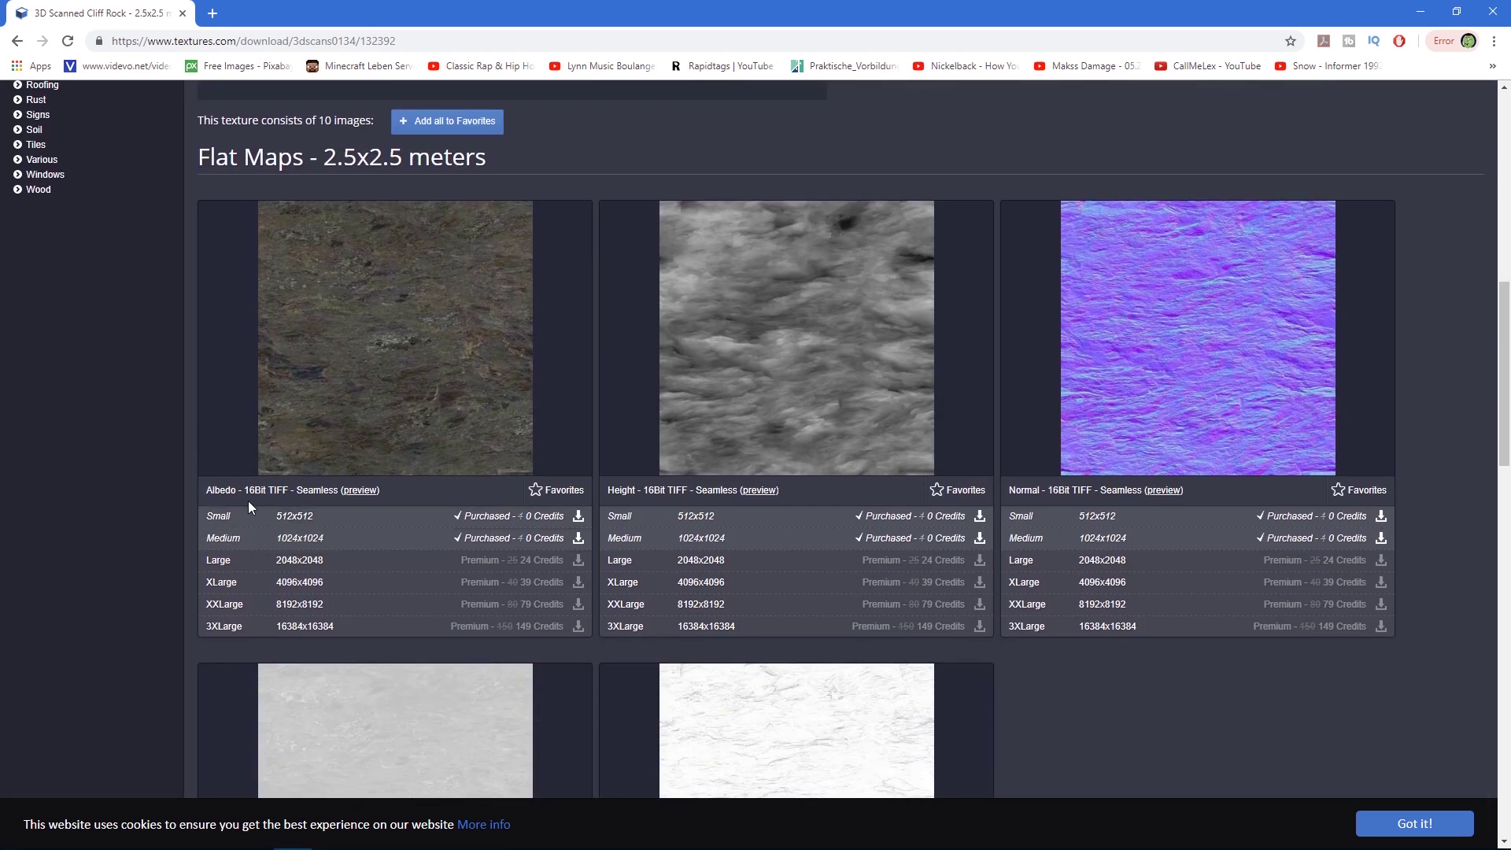
mouse_move(222, 464)
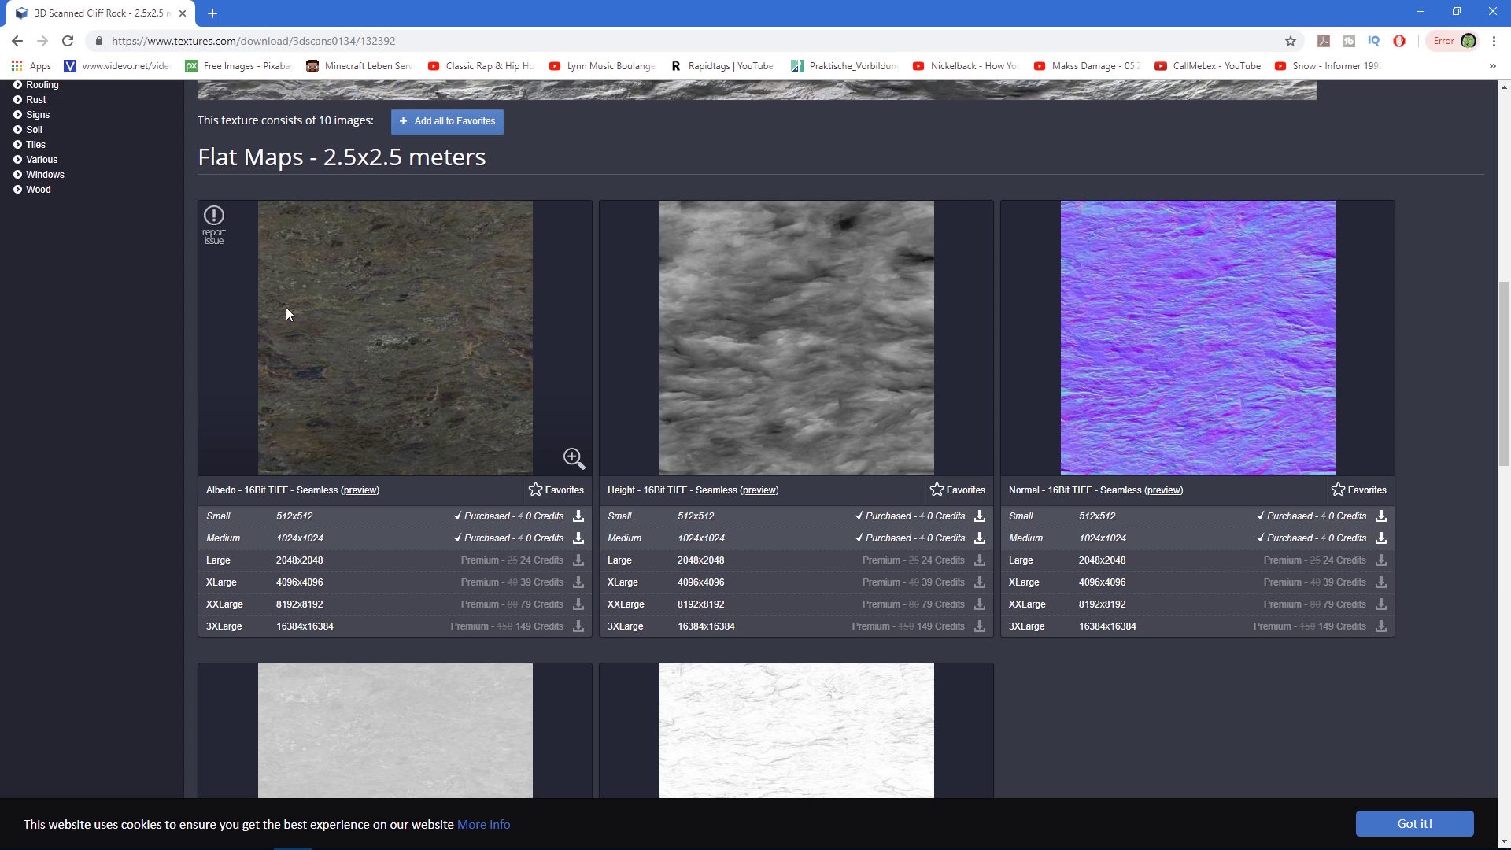
mouse_move(833, 367)
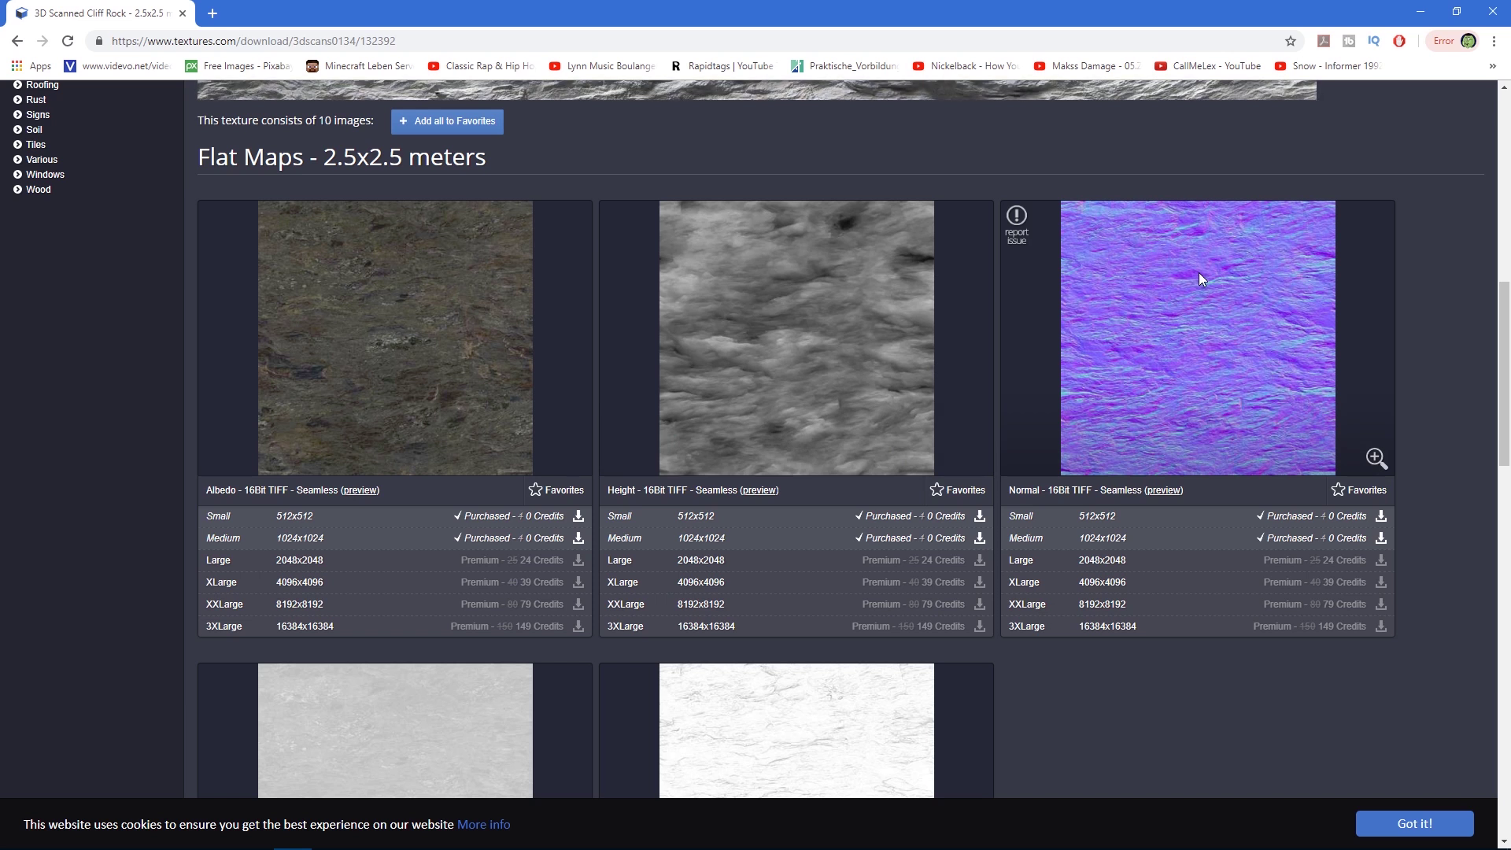
scroll(1198, 272, down, 7)
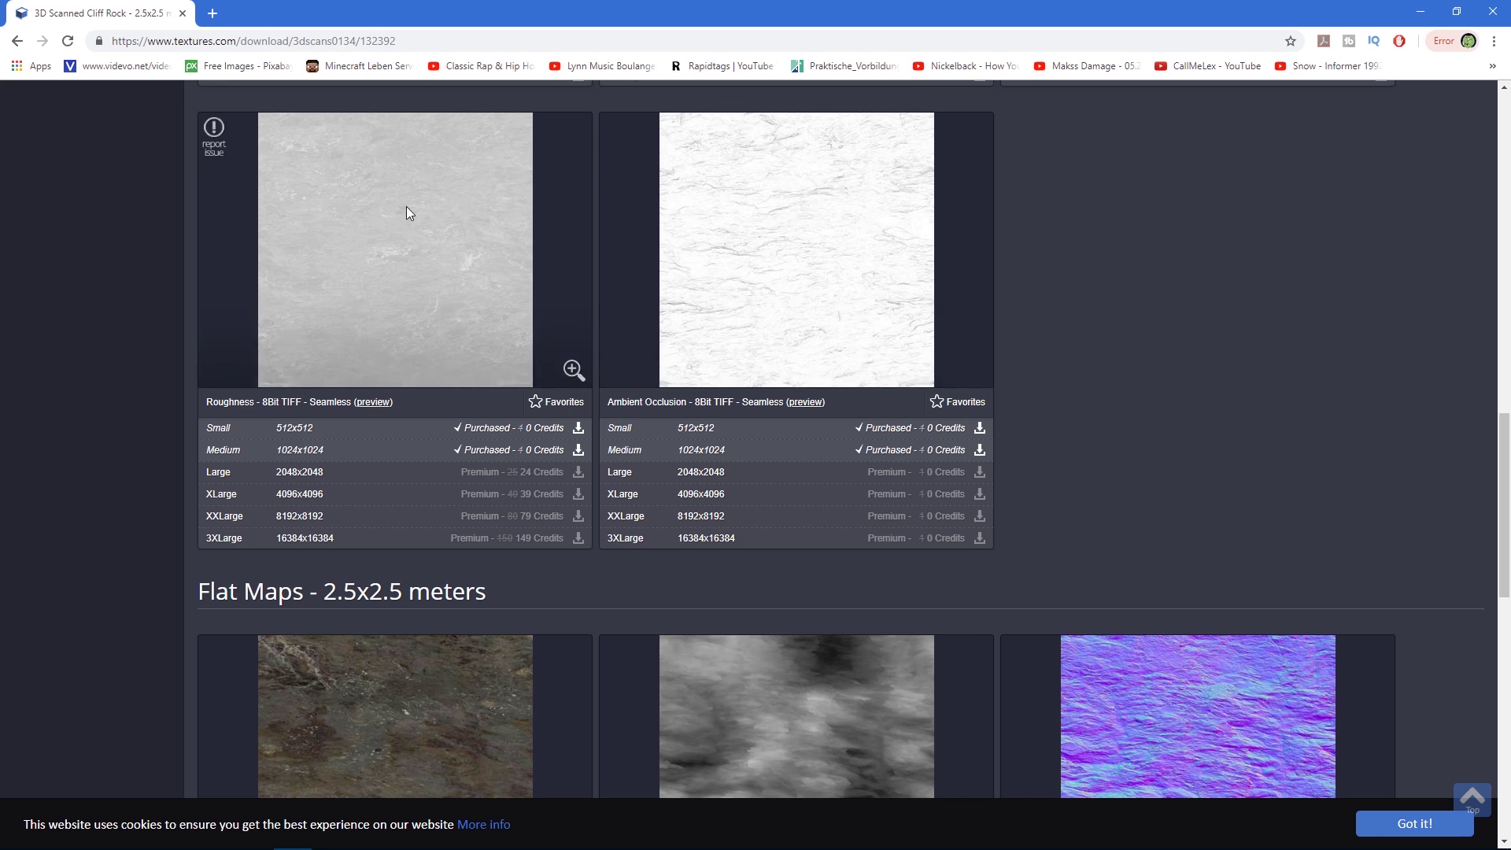
double_click(225, 400)
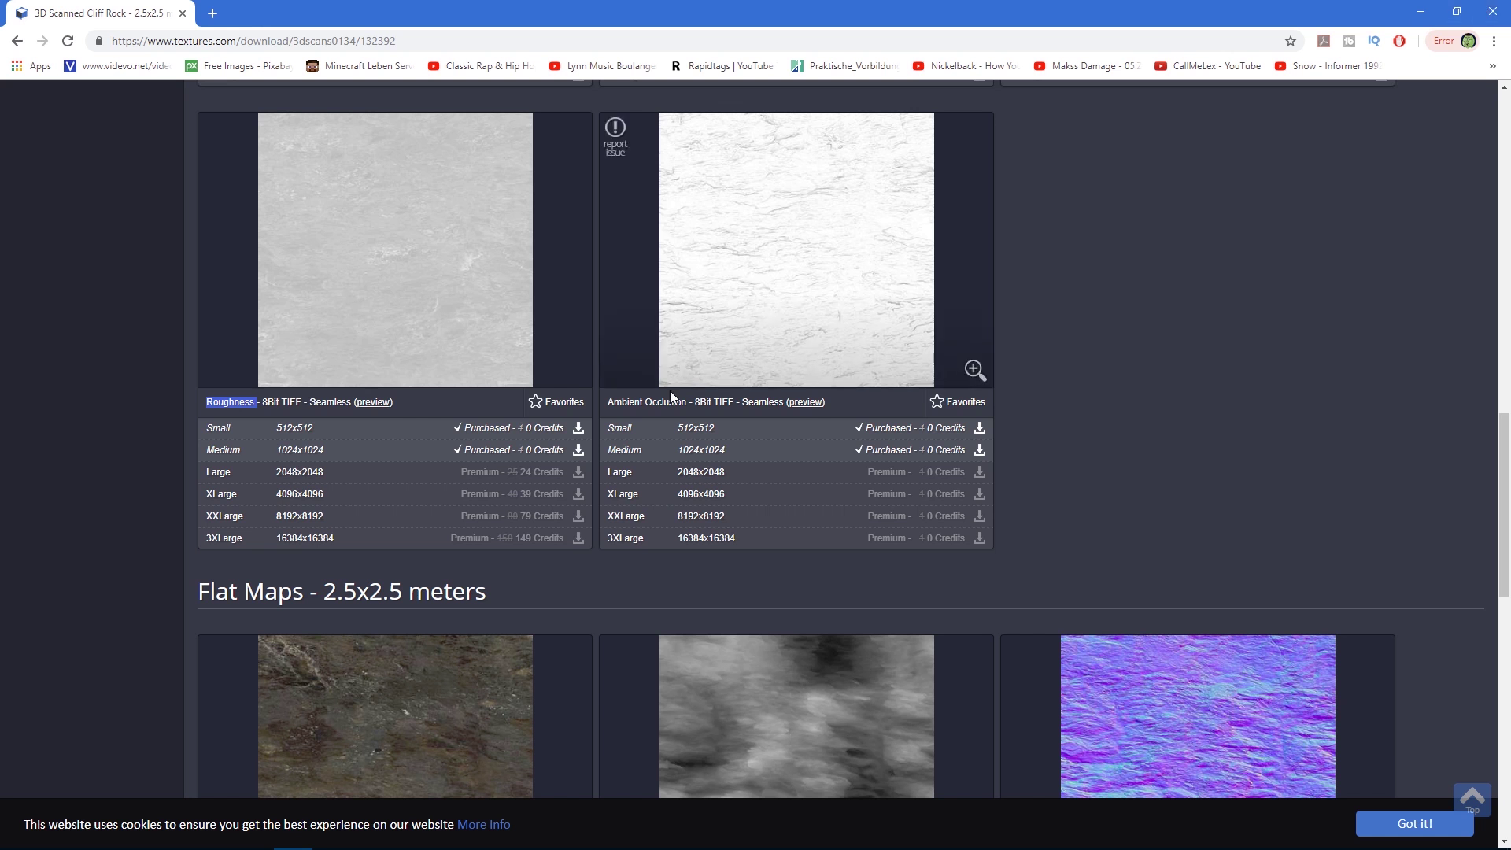
double_click(725, 402)
click(1206, 404)
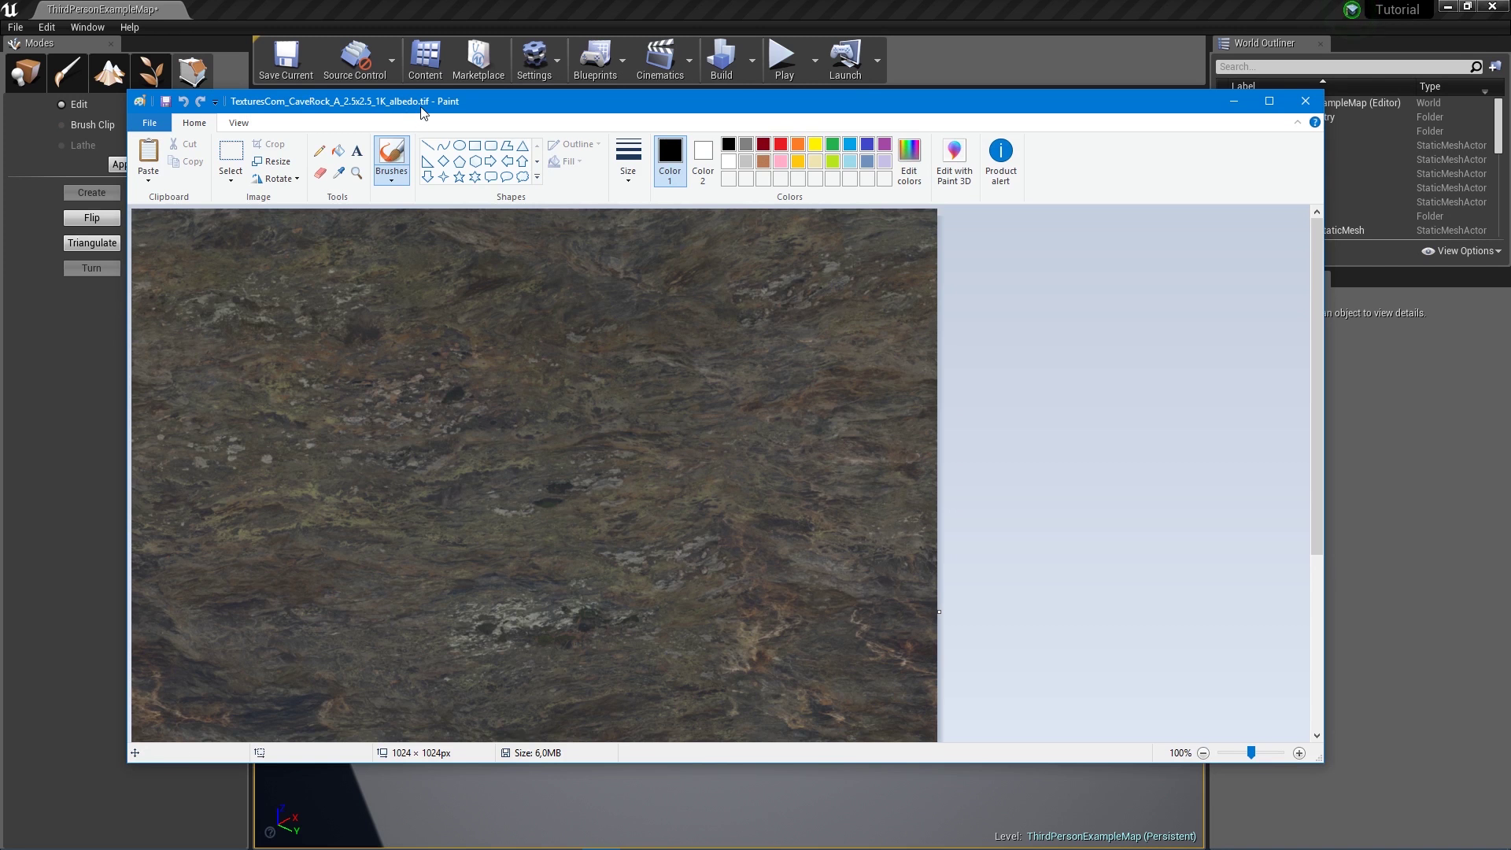
- Close the Cave Rock albedo image in Paint without saving it
scroll(535, 472, down, 3)
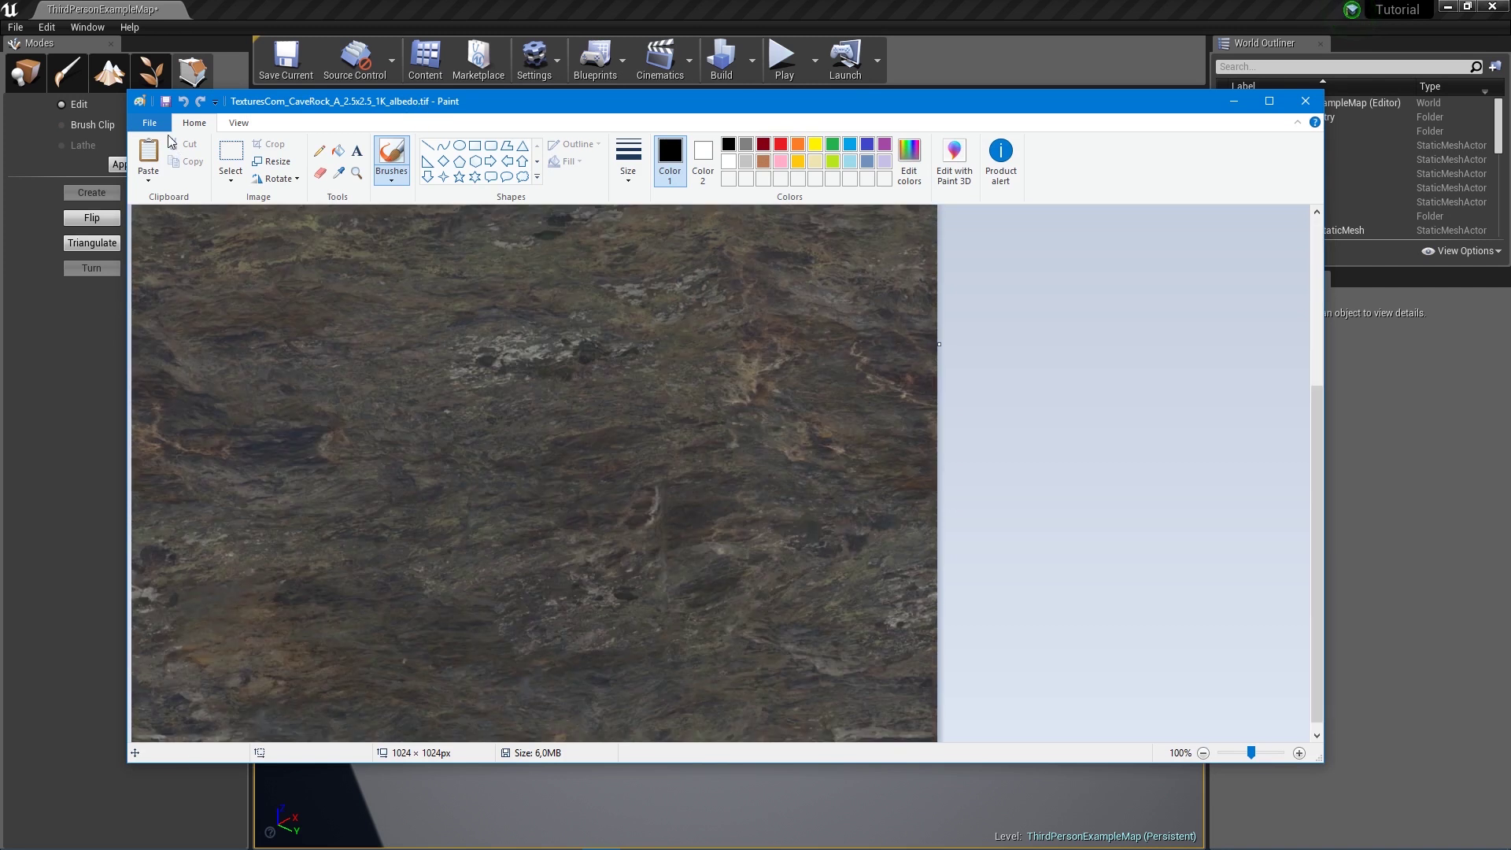
click(149, 123)
mouse_move(210, 256)
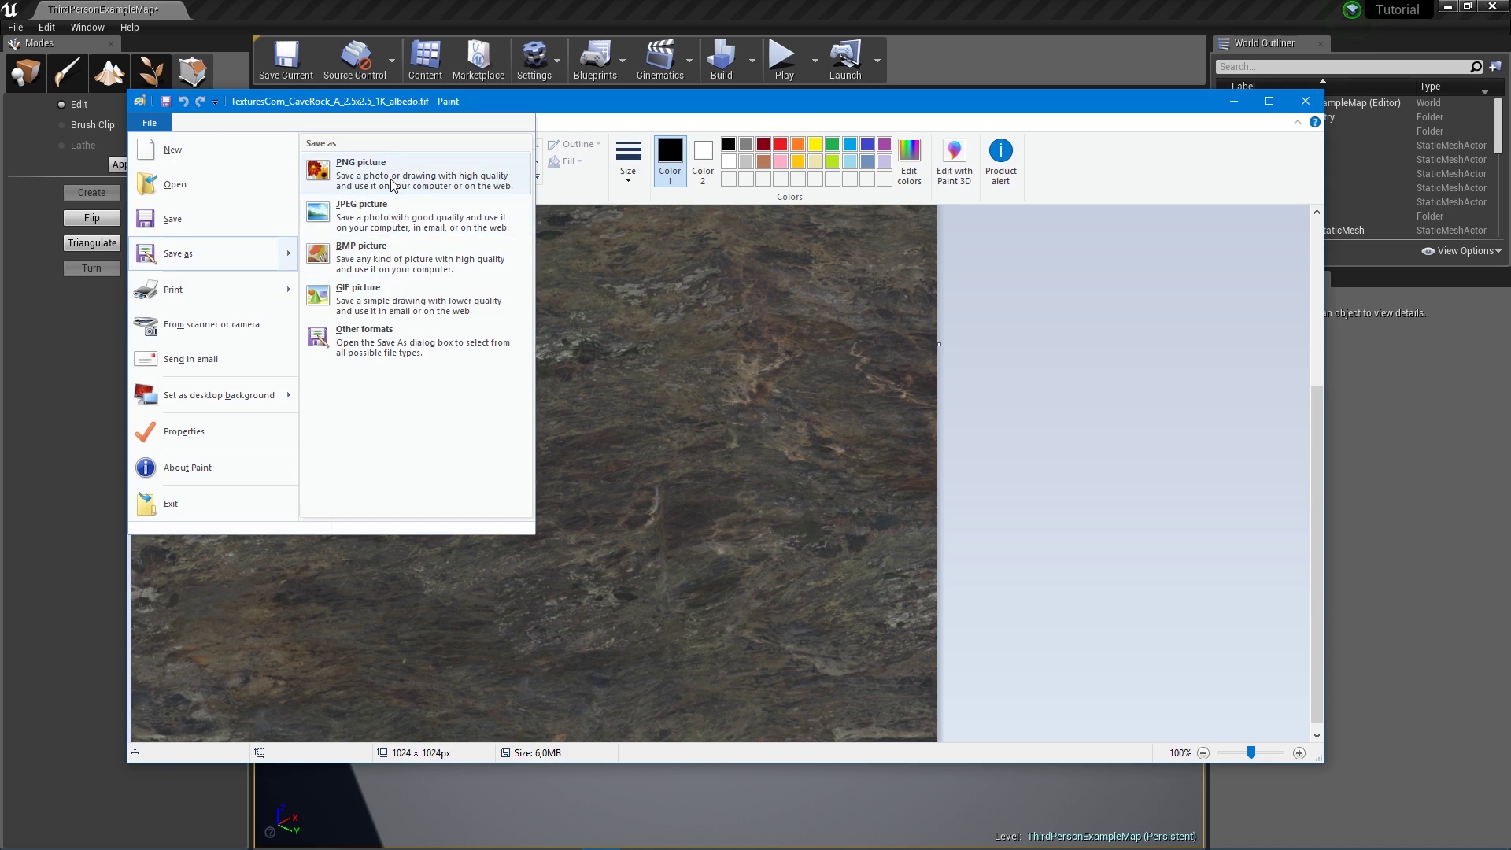
click(1304, 102)
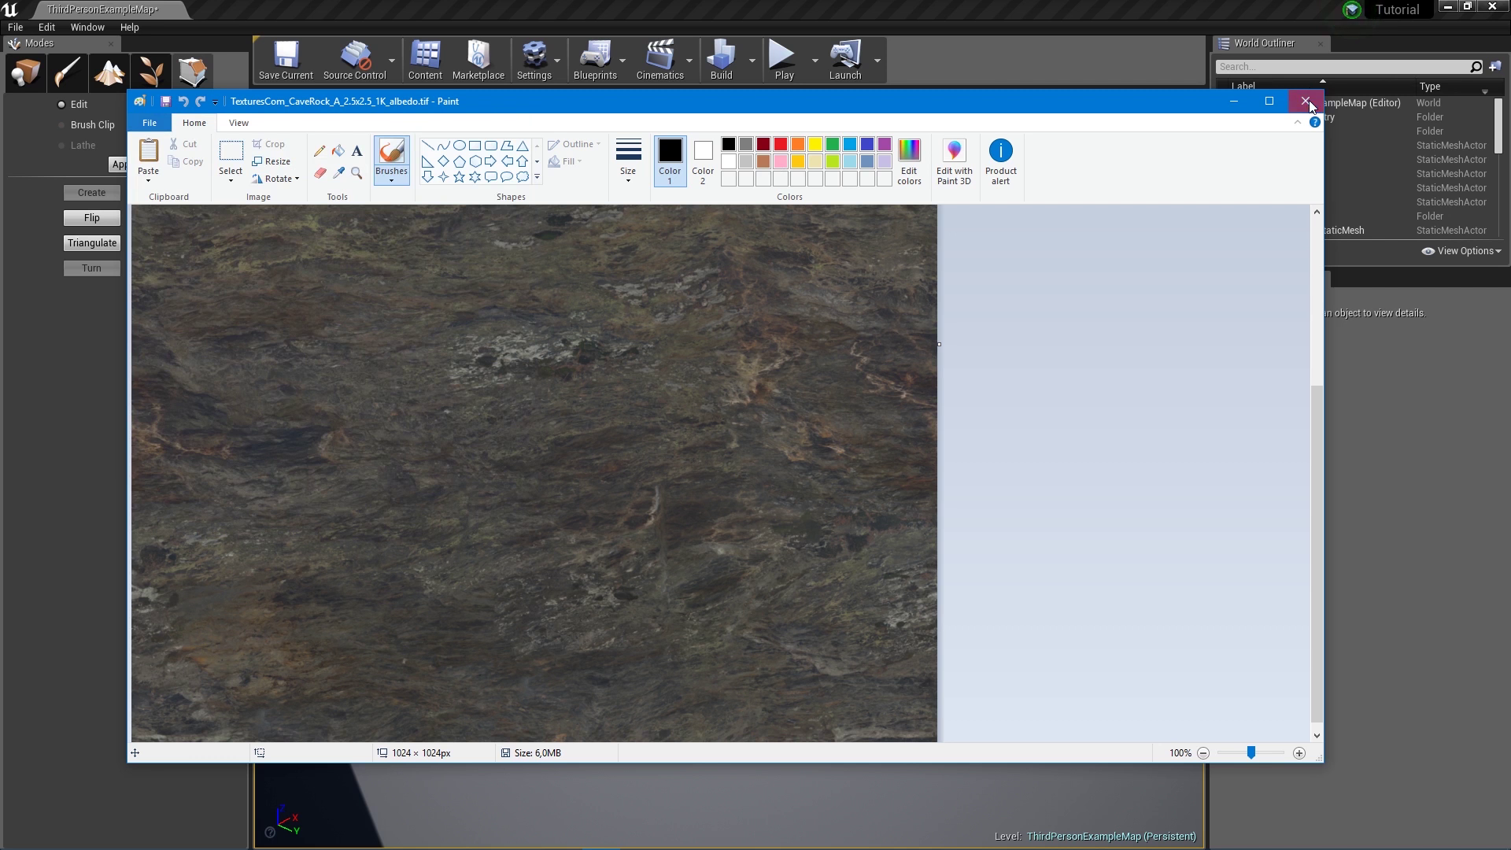
click(1308, 102)
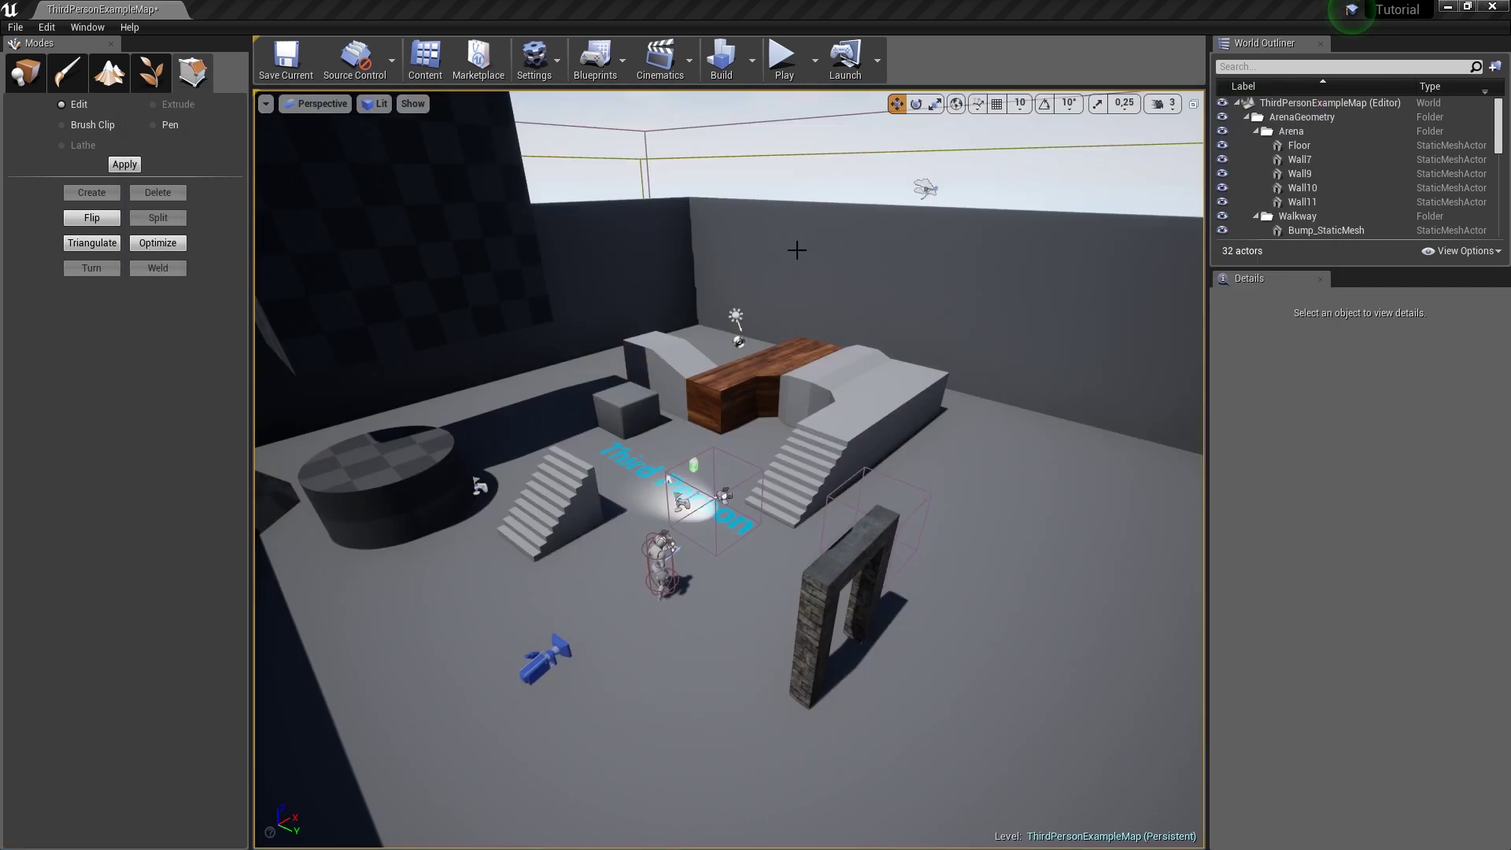
- Open the Content Browser and maximize it to fill the screen
click(425, 55)
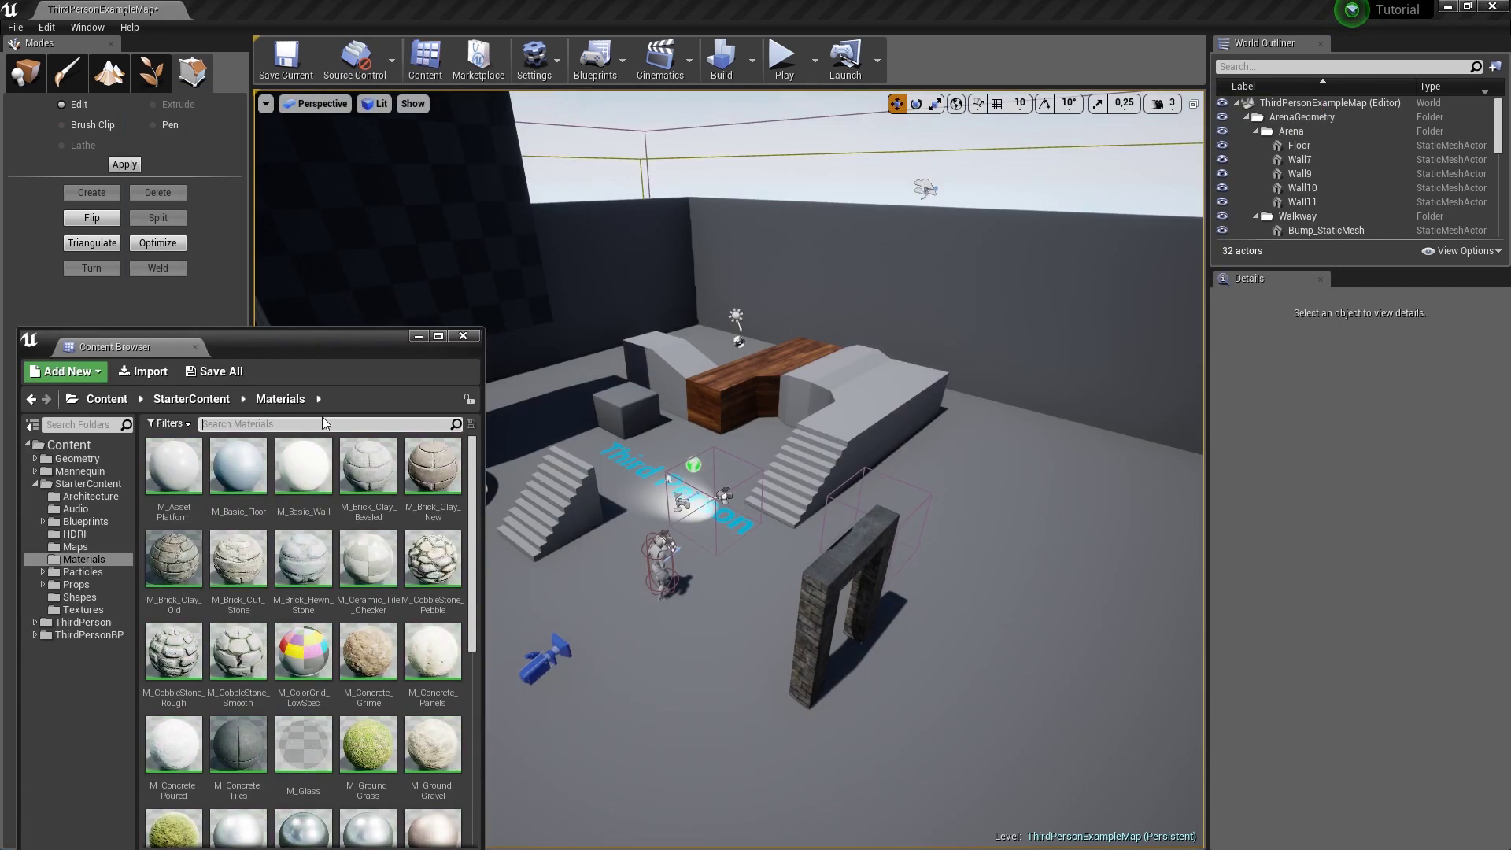
drag(284, 350, 716, 133)
double_click(716, 132)
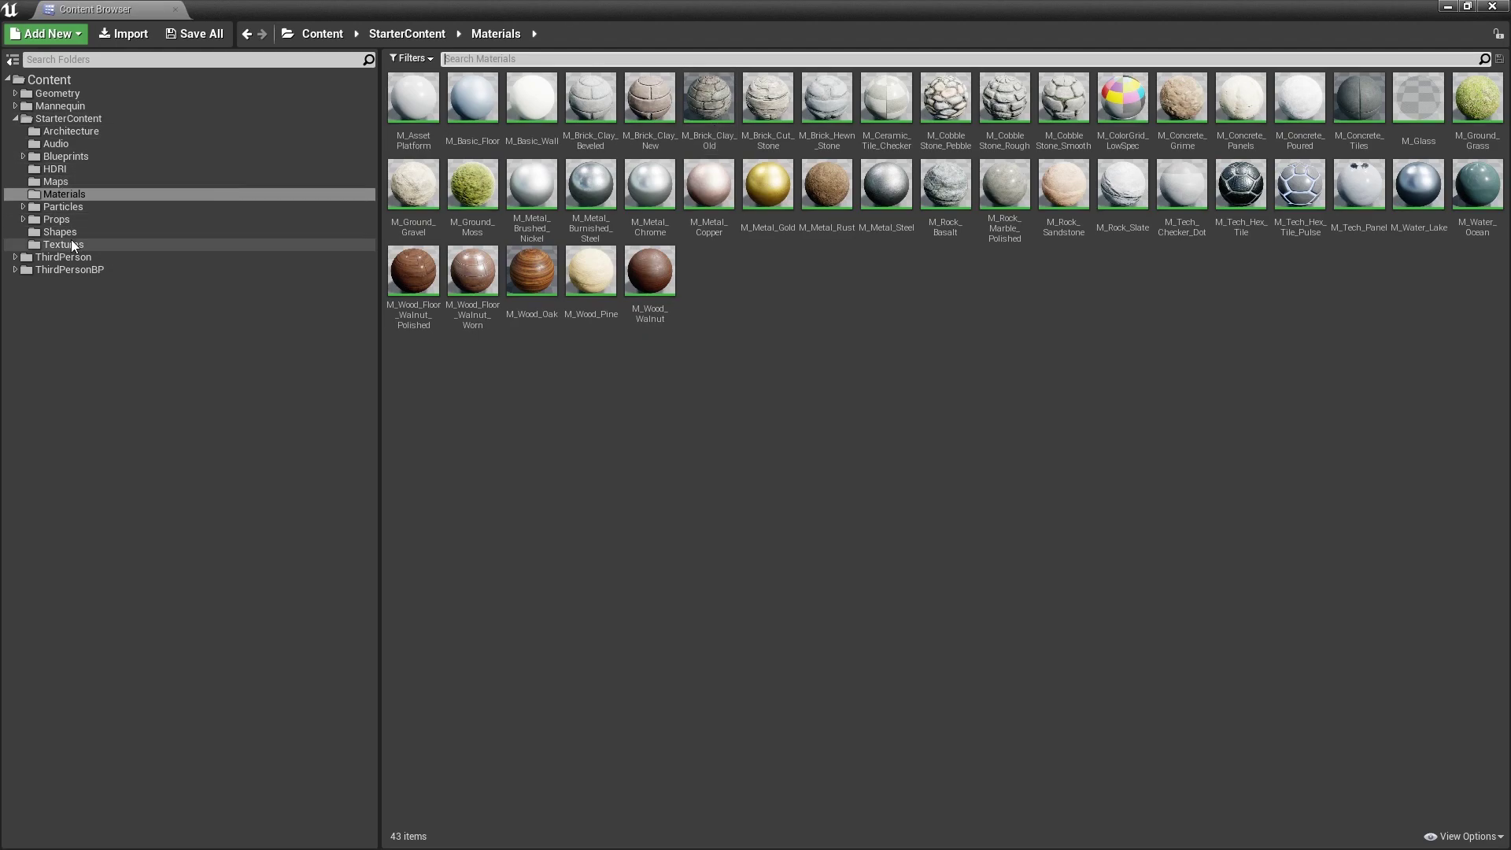
- Create a new folder under Content named Custom_Materials
click(49, 79)
right_click(700, 310)
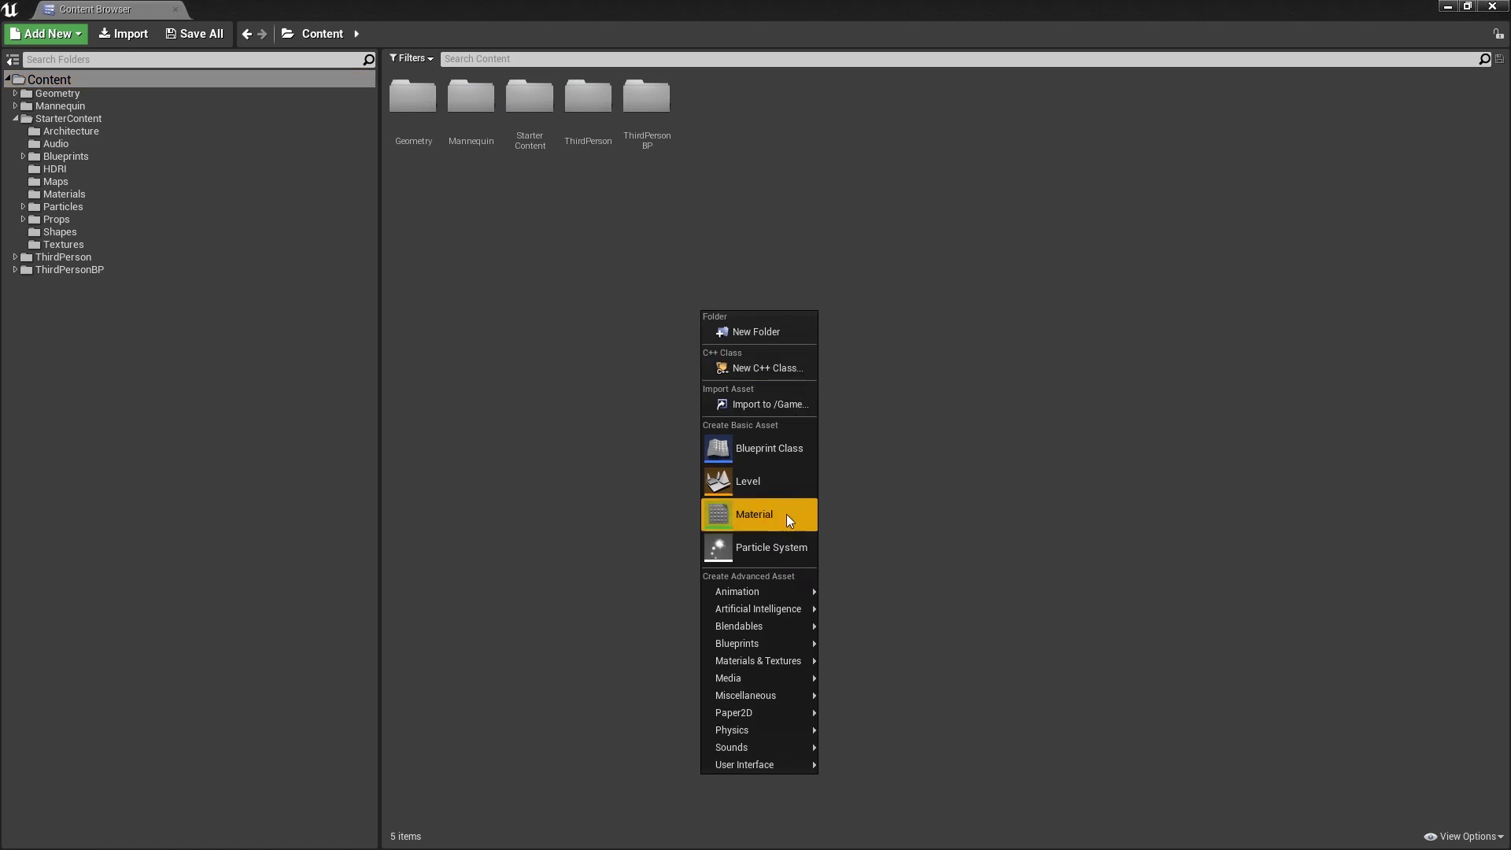
click(762, 330)
text(T)
text(Custom Mat)
key(BackSpace)
key(BackSpace)
key(BackSpace)
key(BackSpace)
key(BackSpace)
text(_M)
key(Return)
key(Return)
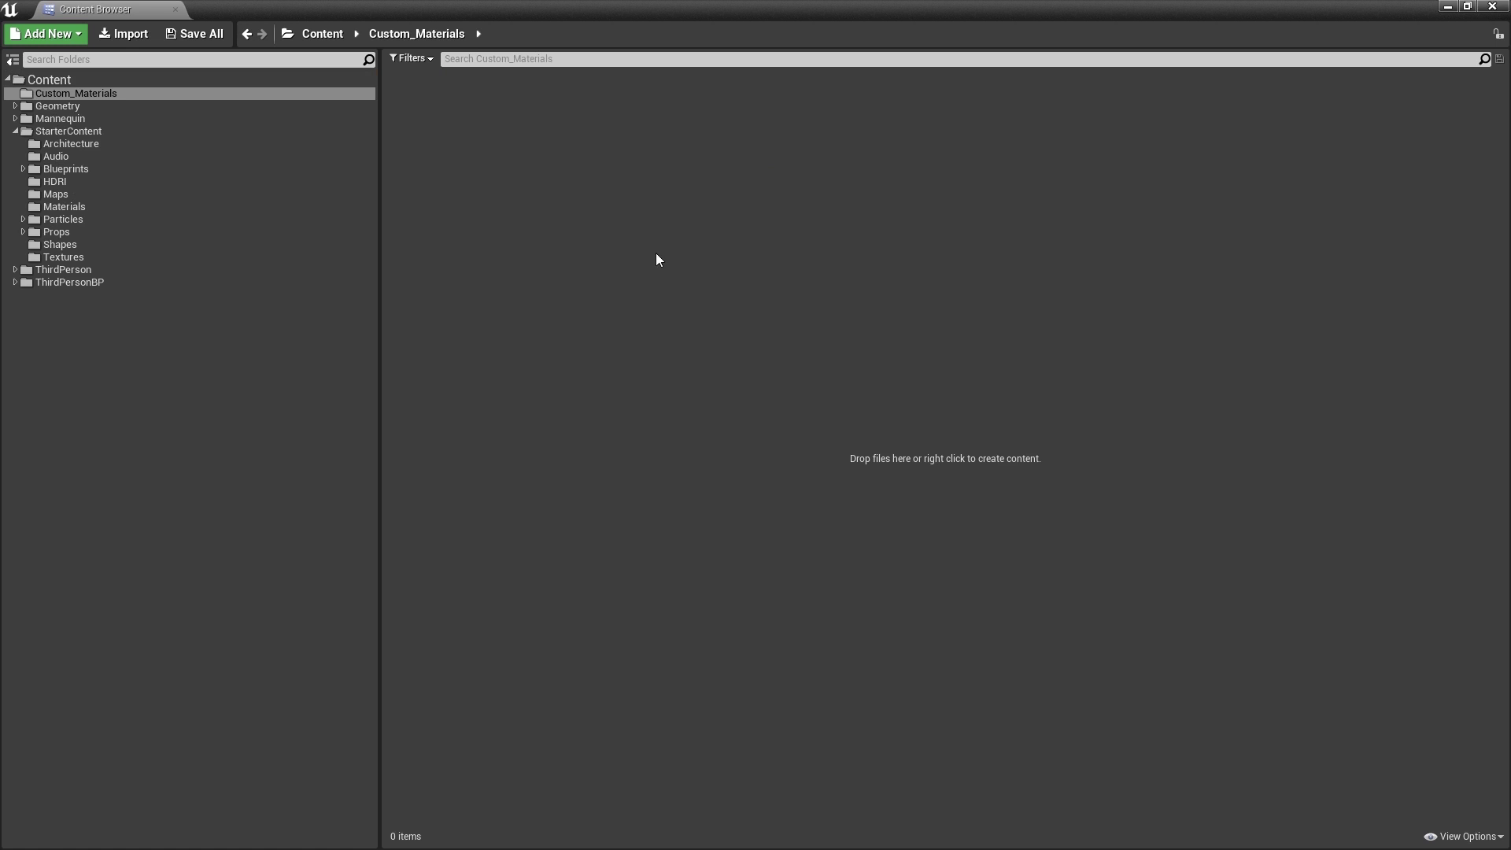
- Start an import into Custom_Materials and browse the file picker to the Desktop
click(126, 36)
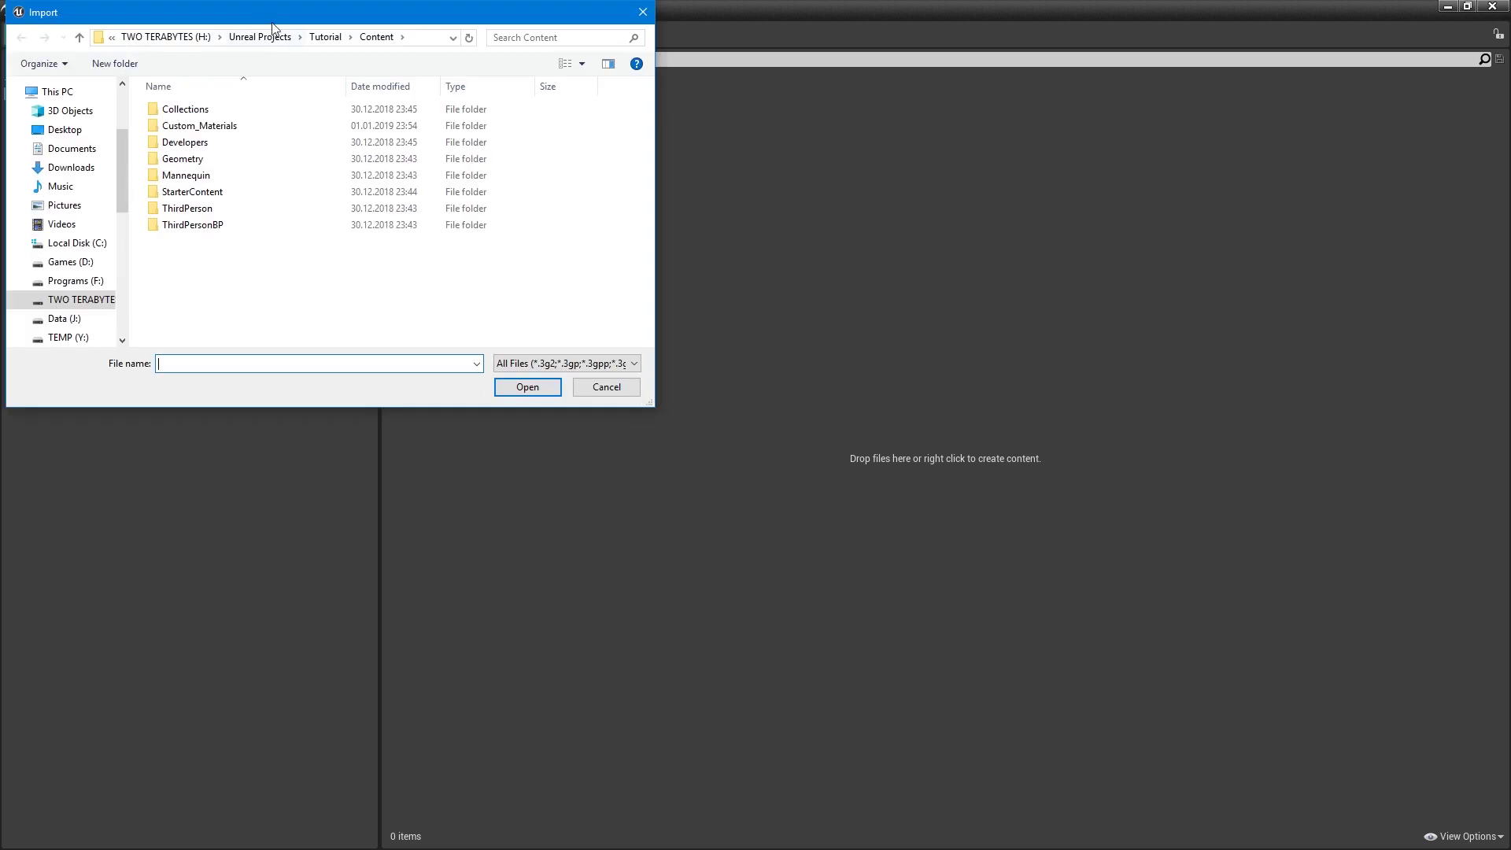
drag(272, 22, 322, 101)
click(126, 208)
scroll(364, 222, down, 1)
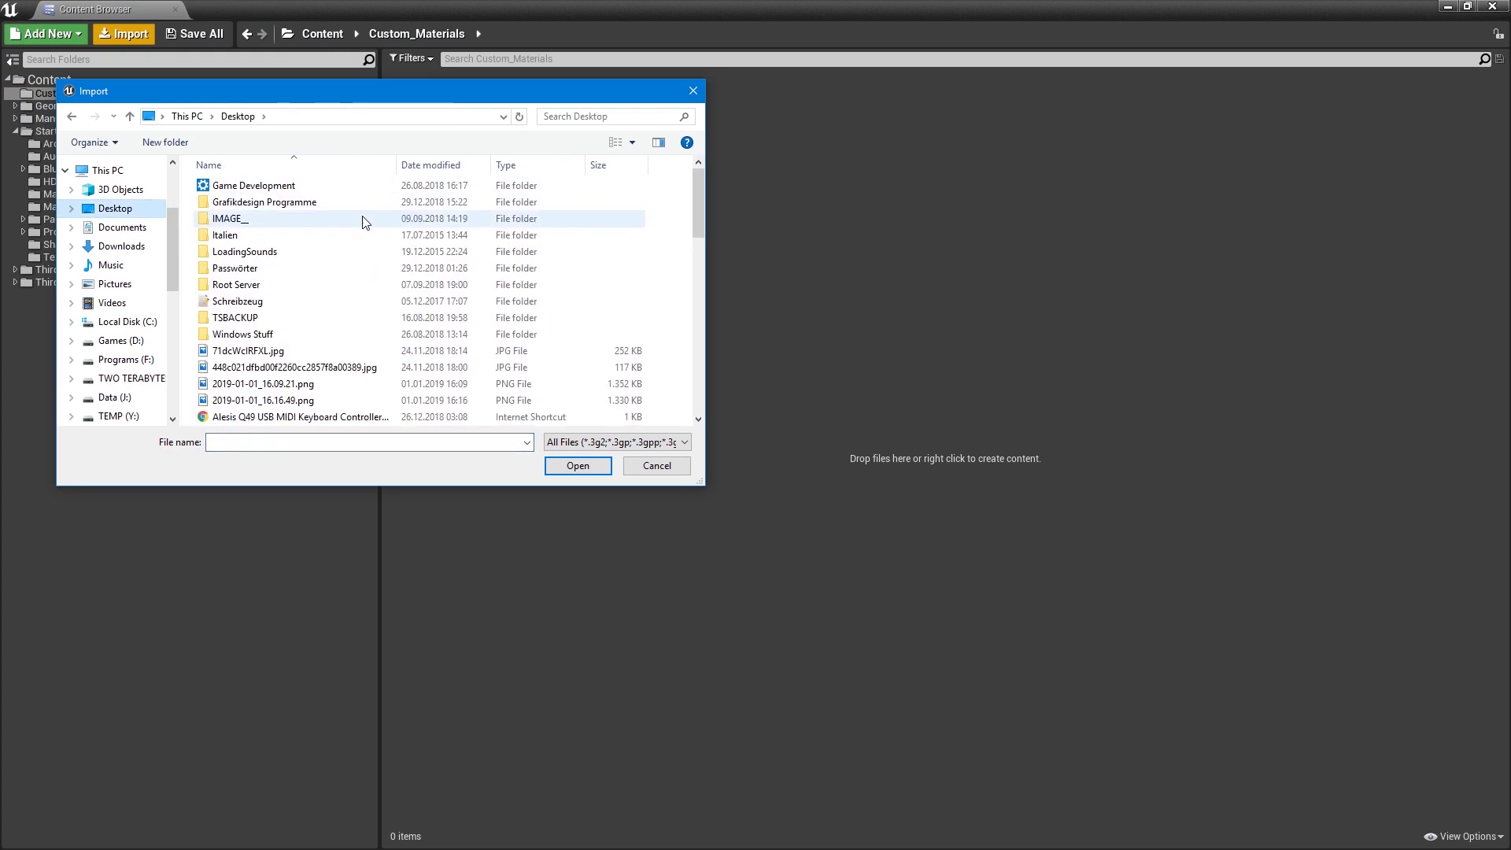
scroll(363, 228, down, 2)
scroll(362, 236, down, 1)
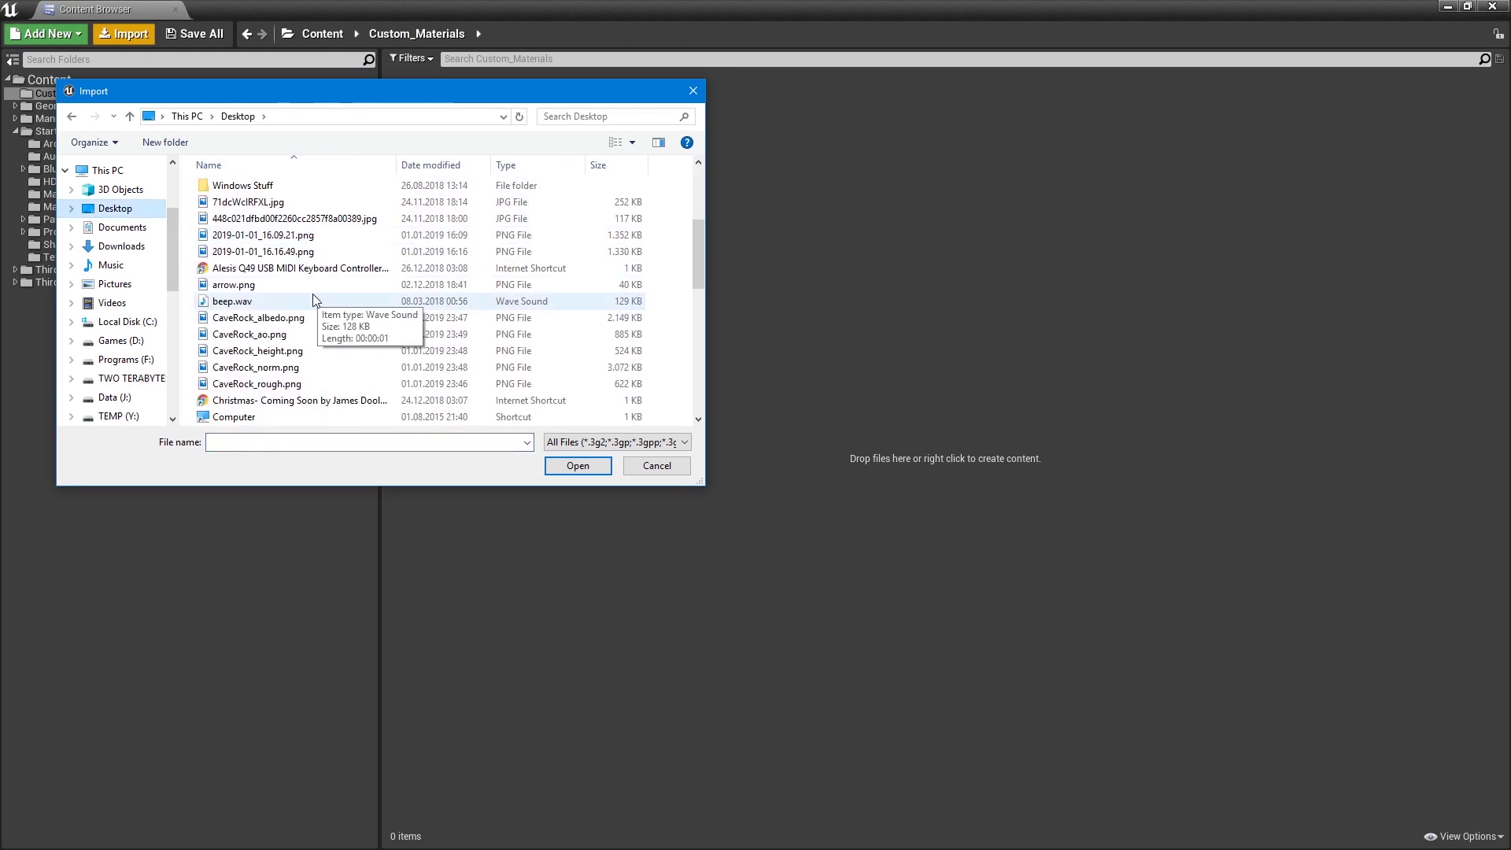
- Import CaveRock_albedo, ao, height, norm and rough PNGs together
click(276, 319)
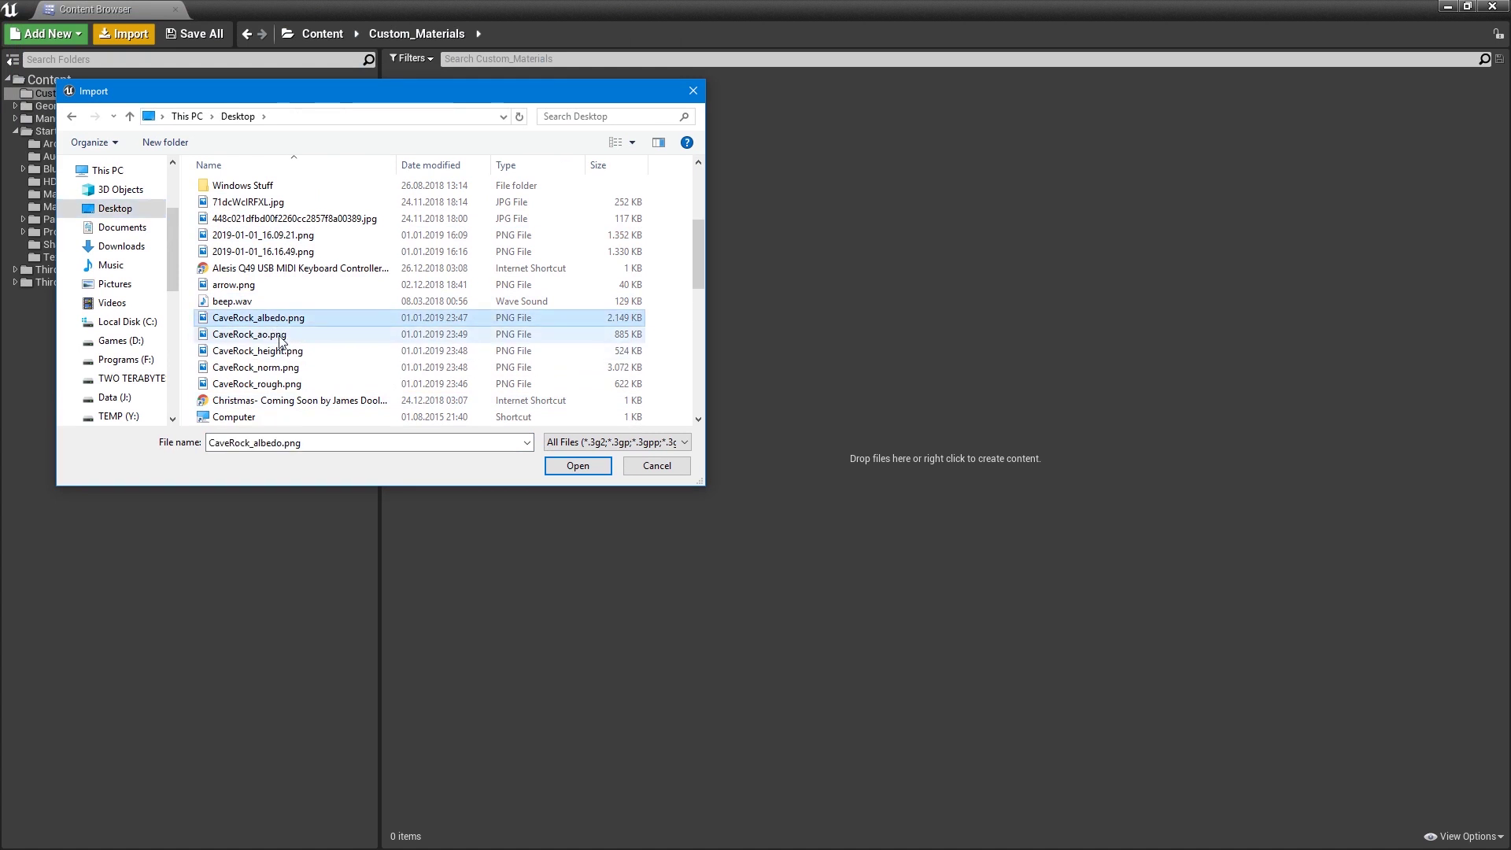
ctrl+click(281, 337)
ctrl+click(285, 352)
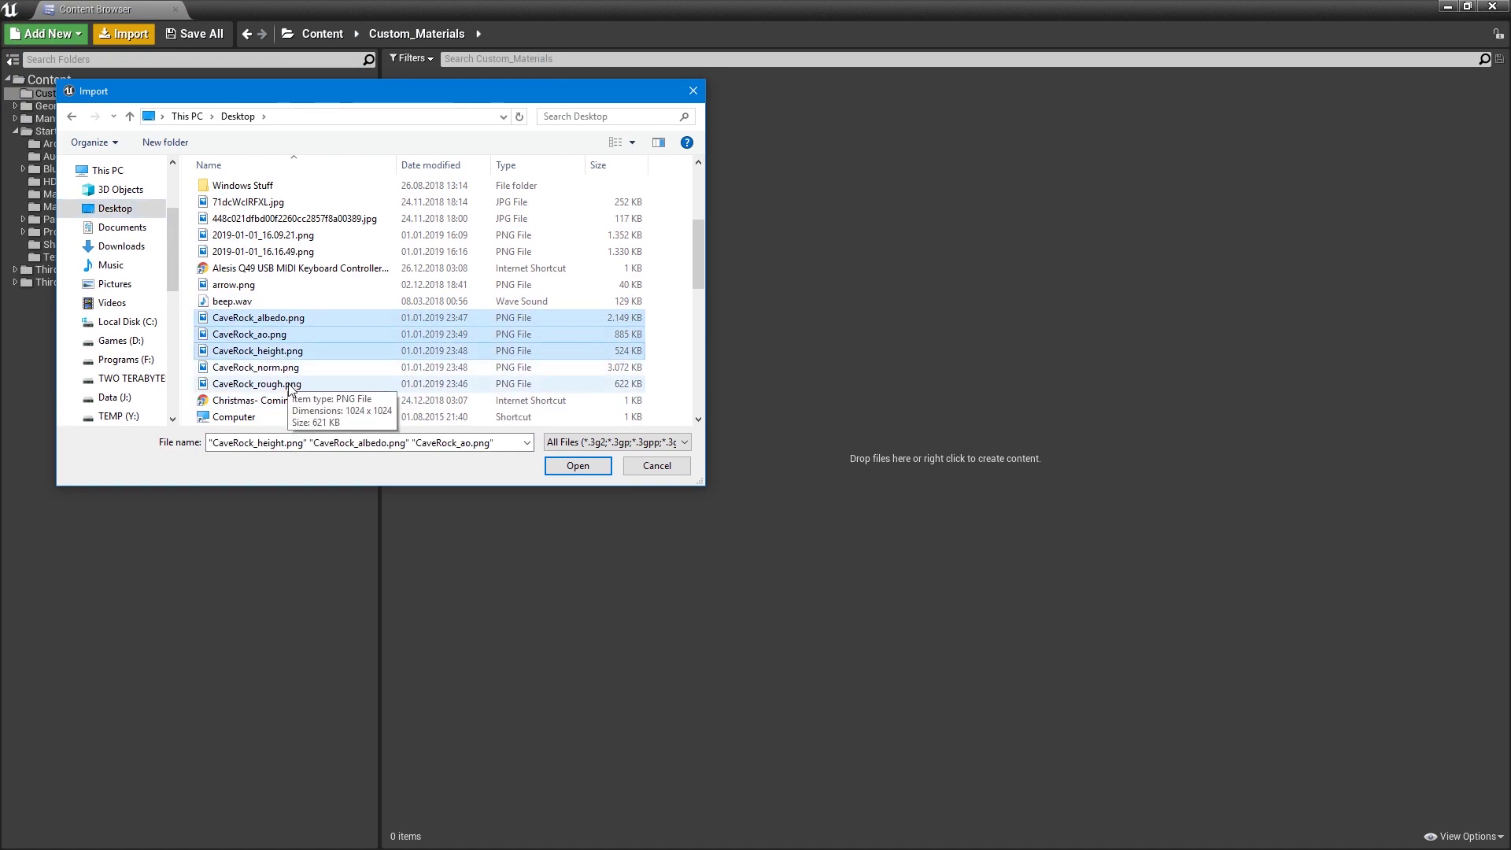
ctrl+click(287, 368)
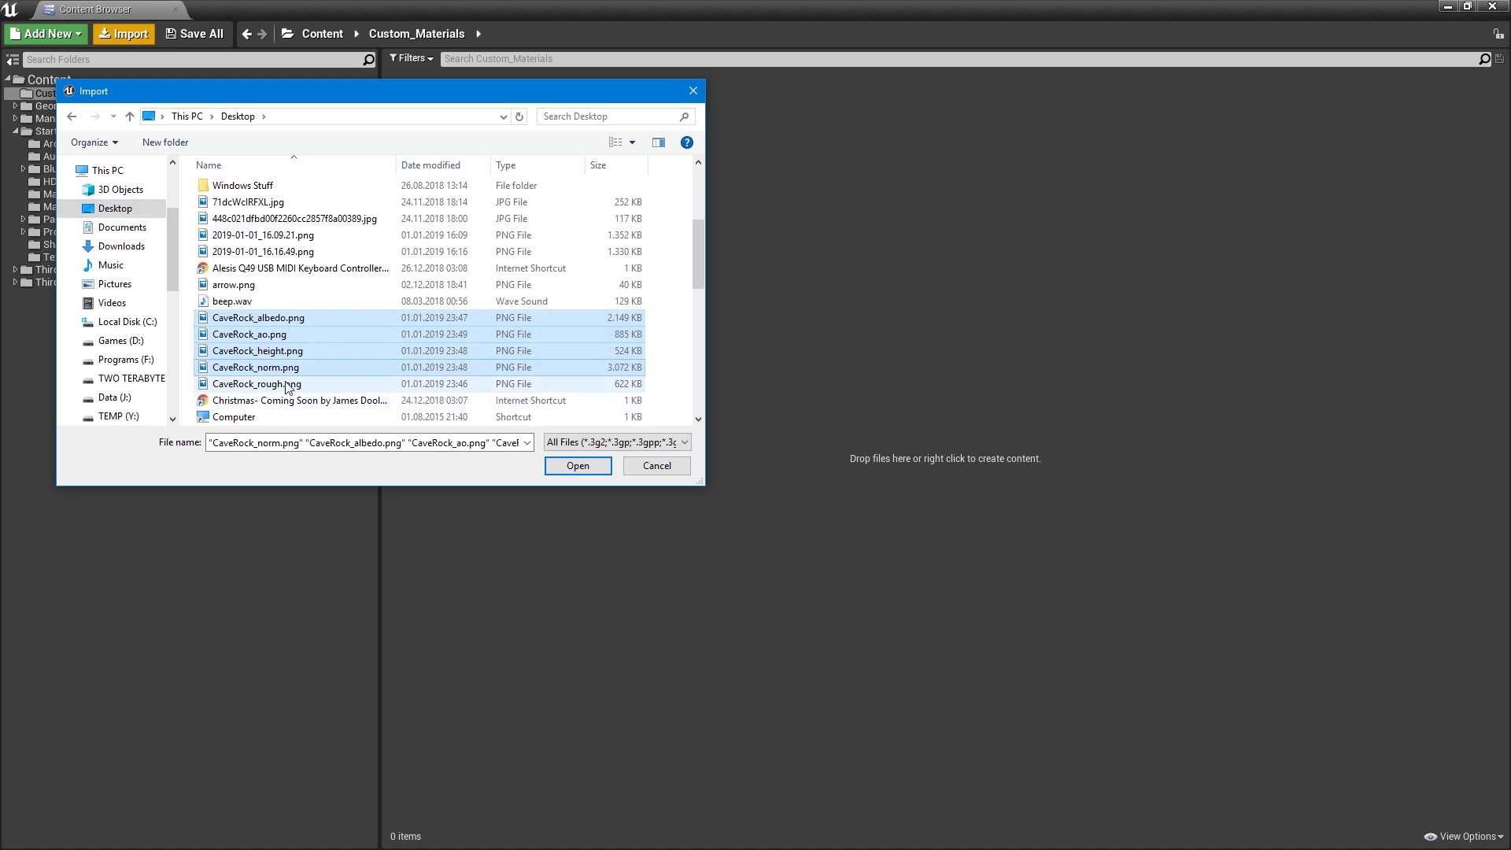
ctrl+click(287, 385)
click(576, 467)
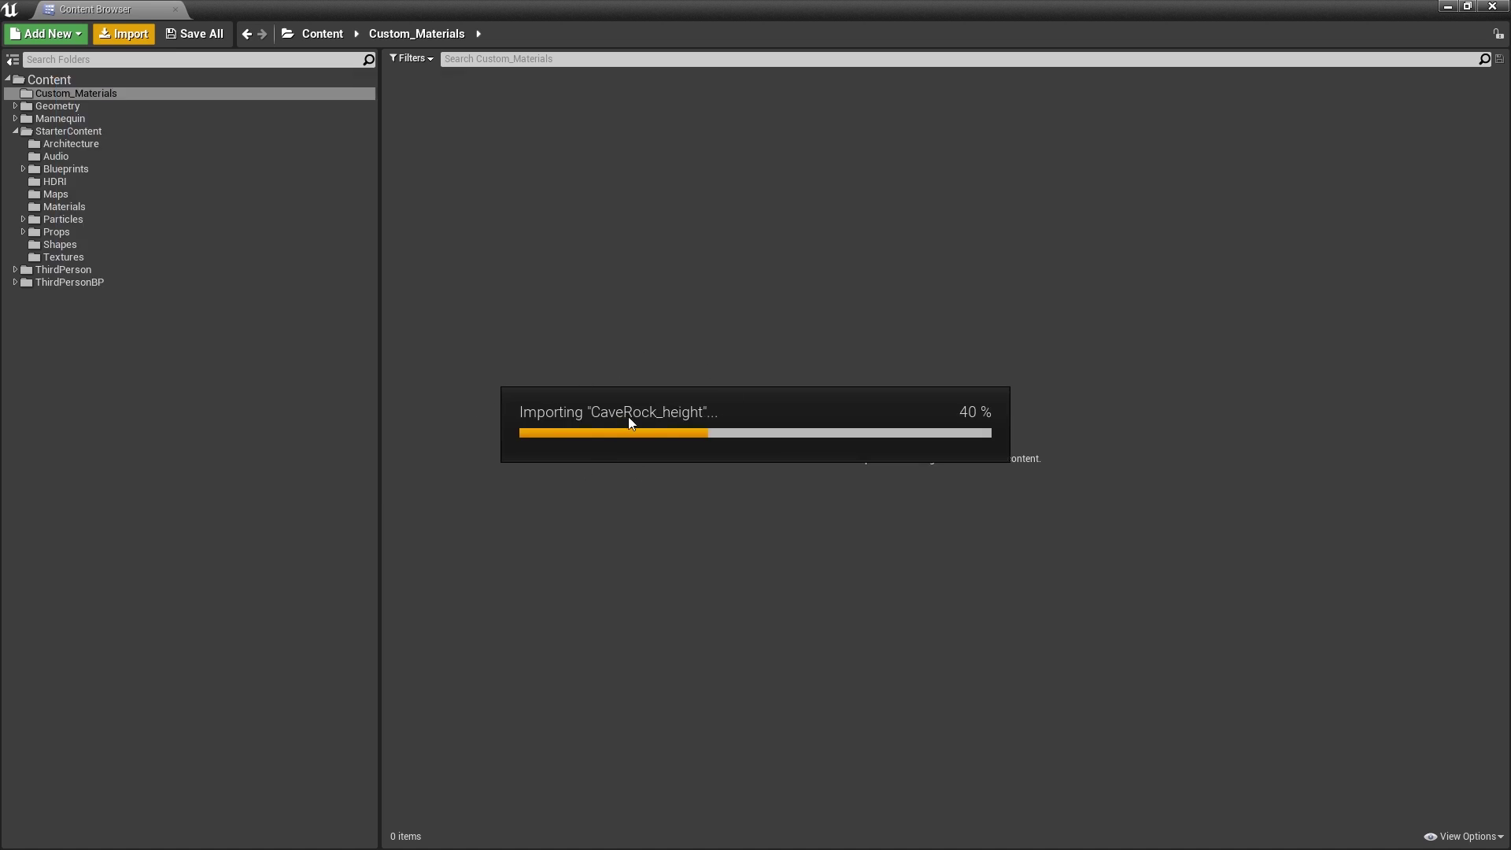
- Restore the Content Browser to a window and preview the CaveRock_norm texture
drag(755, 10, 357, 367)
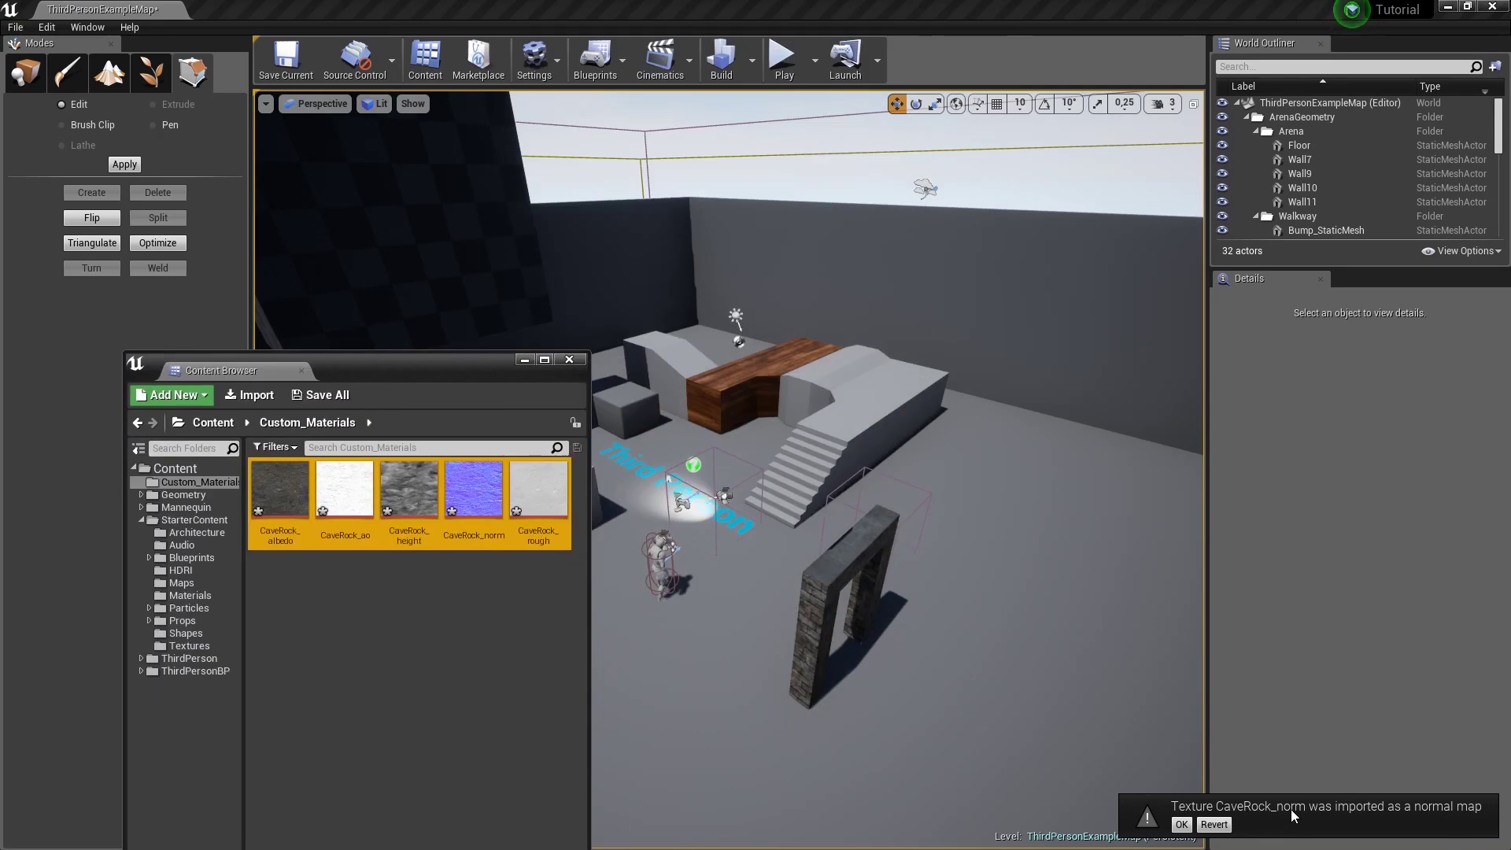
double_click(473, 489)
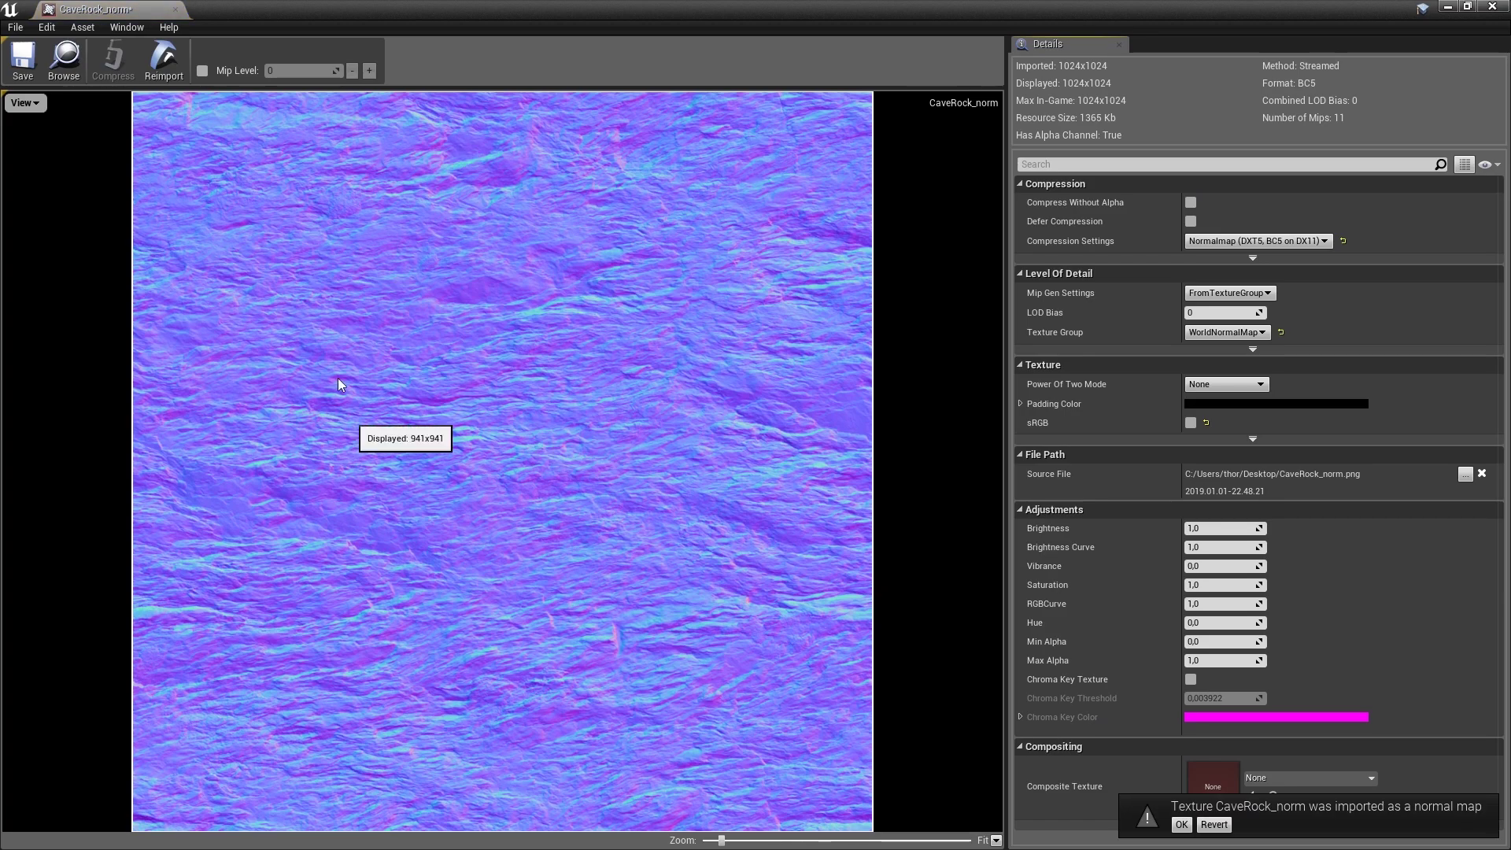
click(1455, 7)
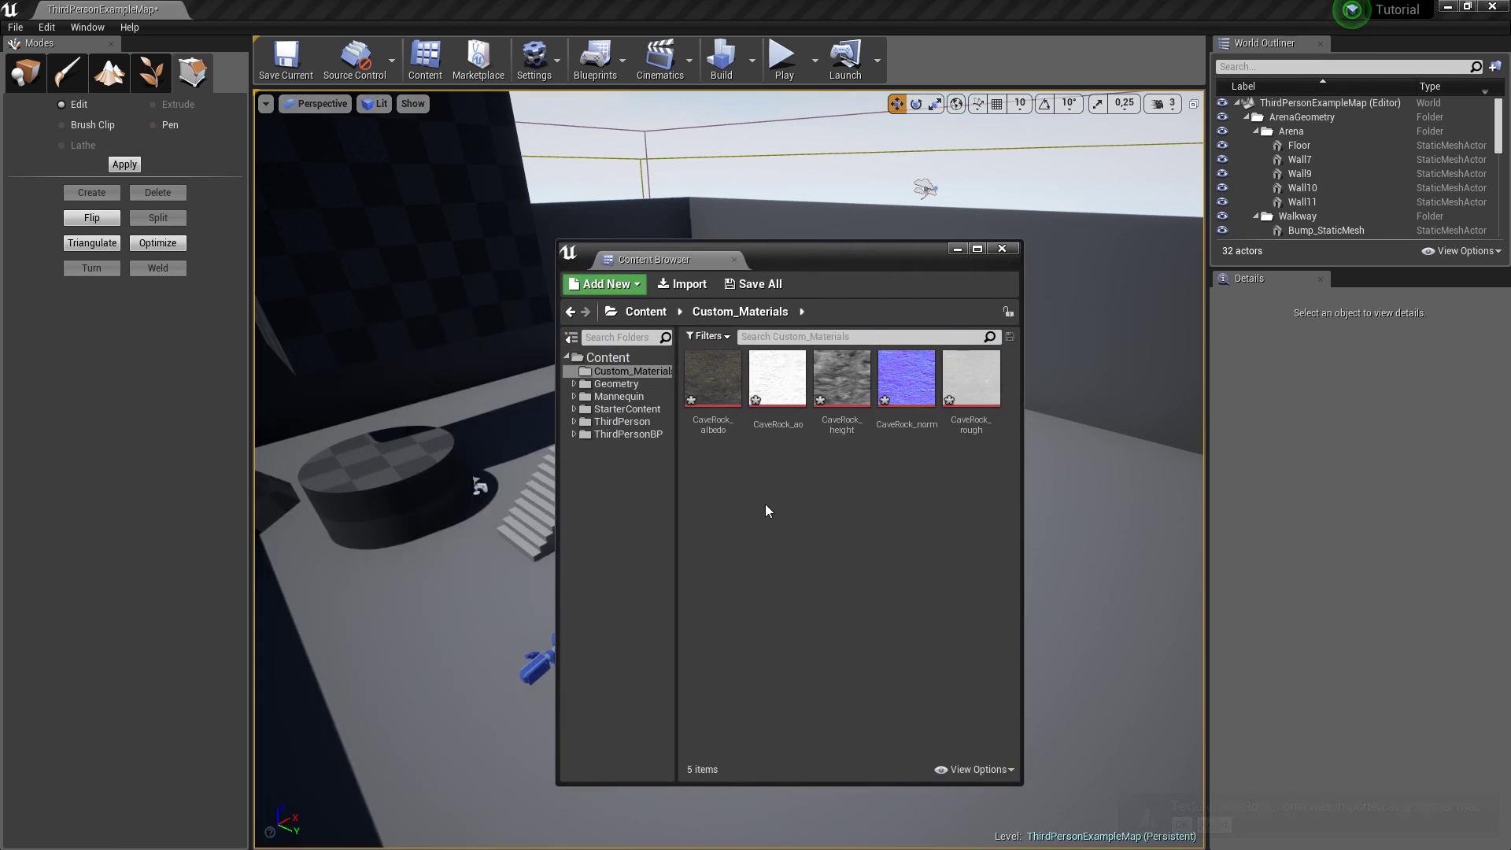
- Create a material named CaveRock and open it in the Material Editor
right_click(765, 504)
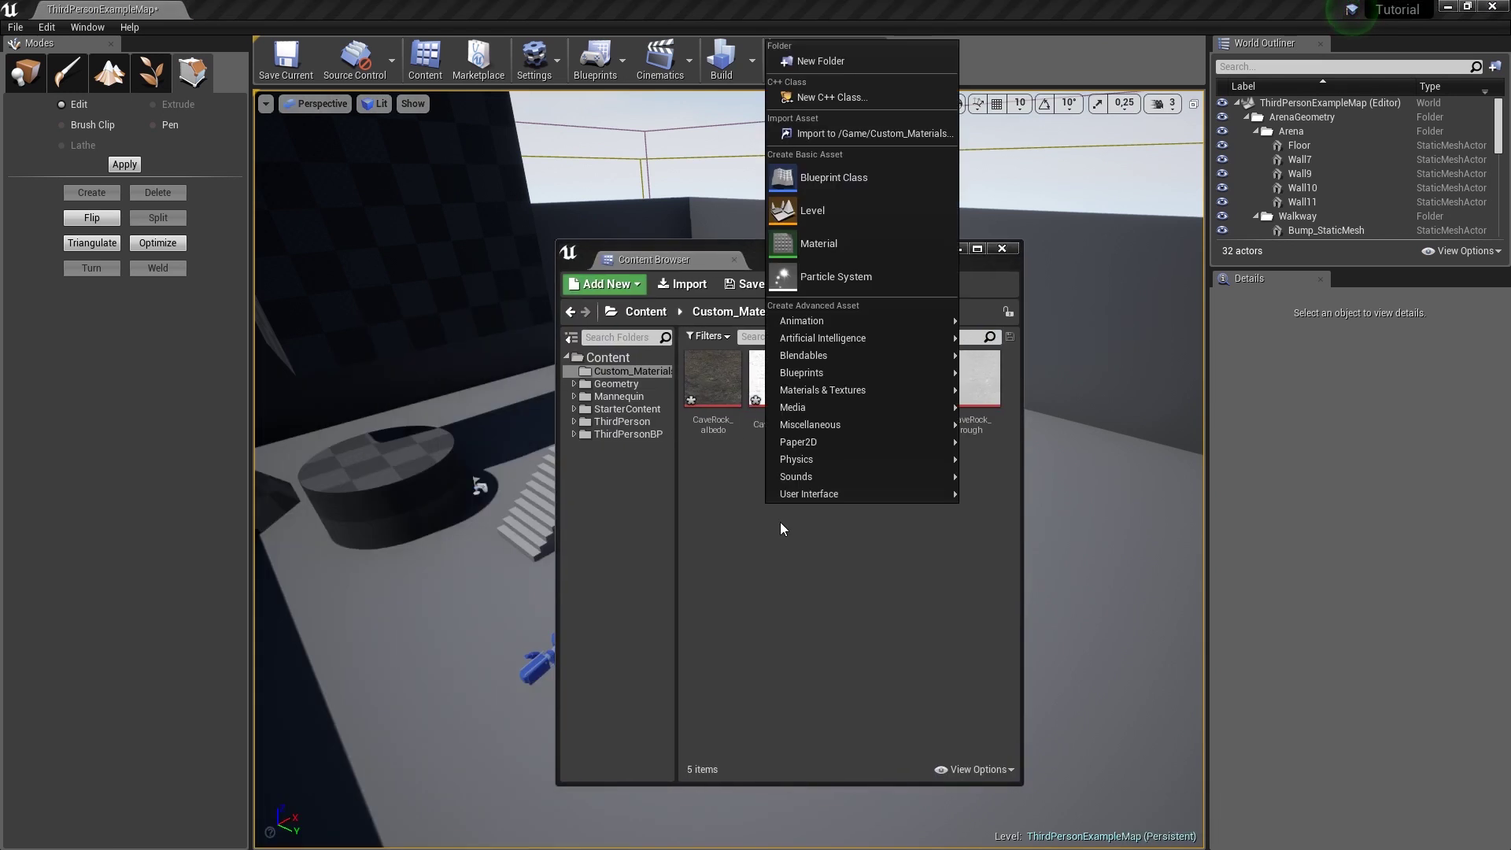
click(834, 250)
text(CaveRo)
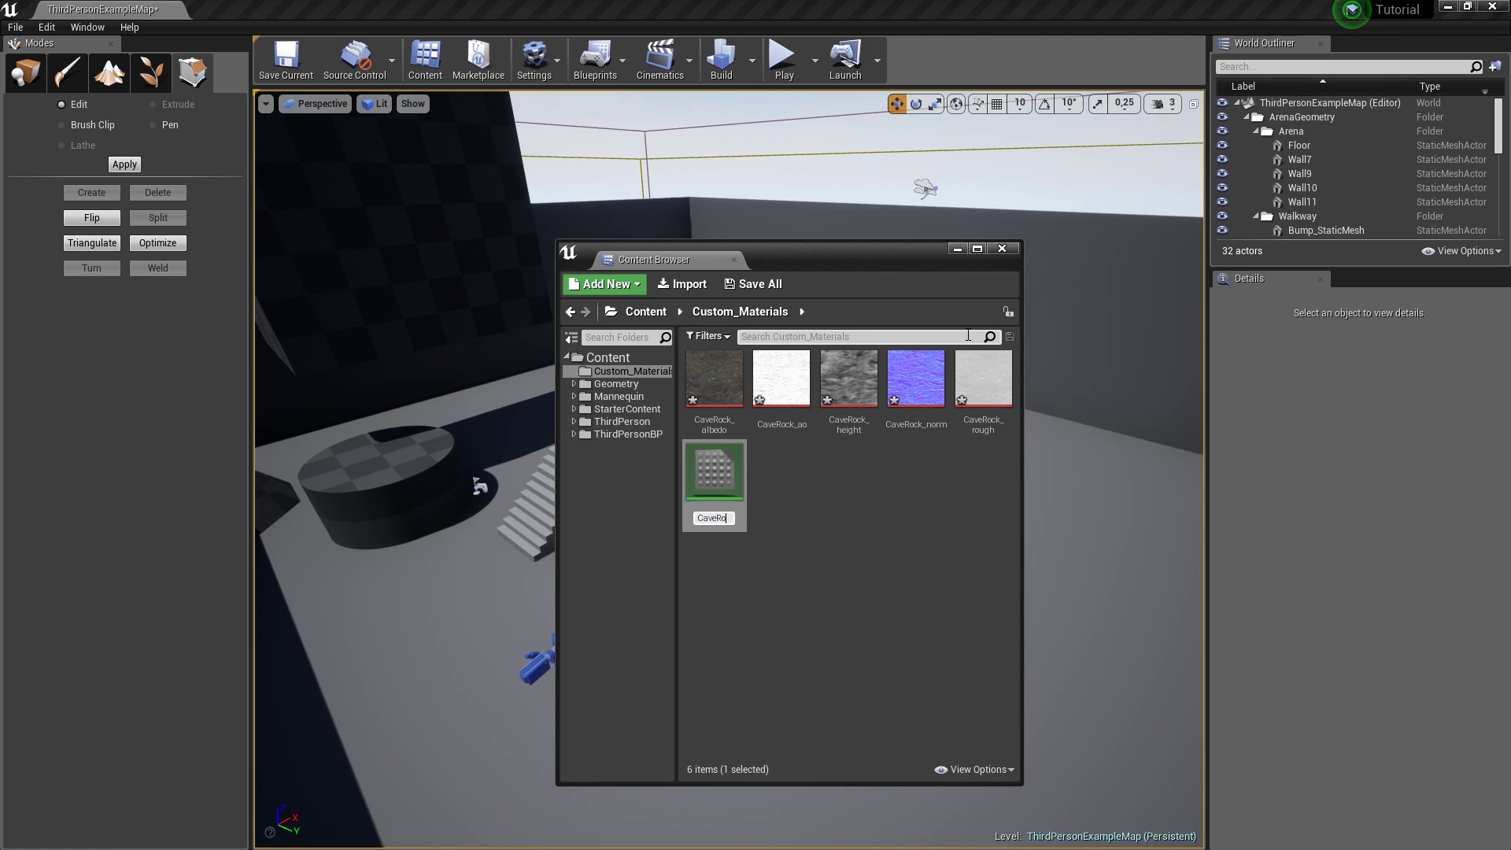
text(ck)
key(Return)
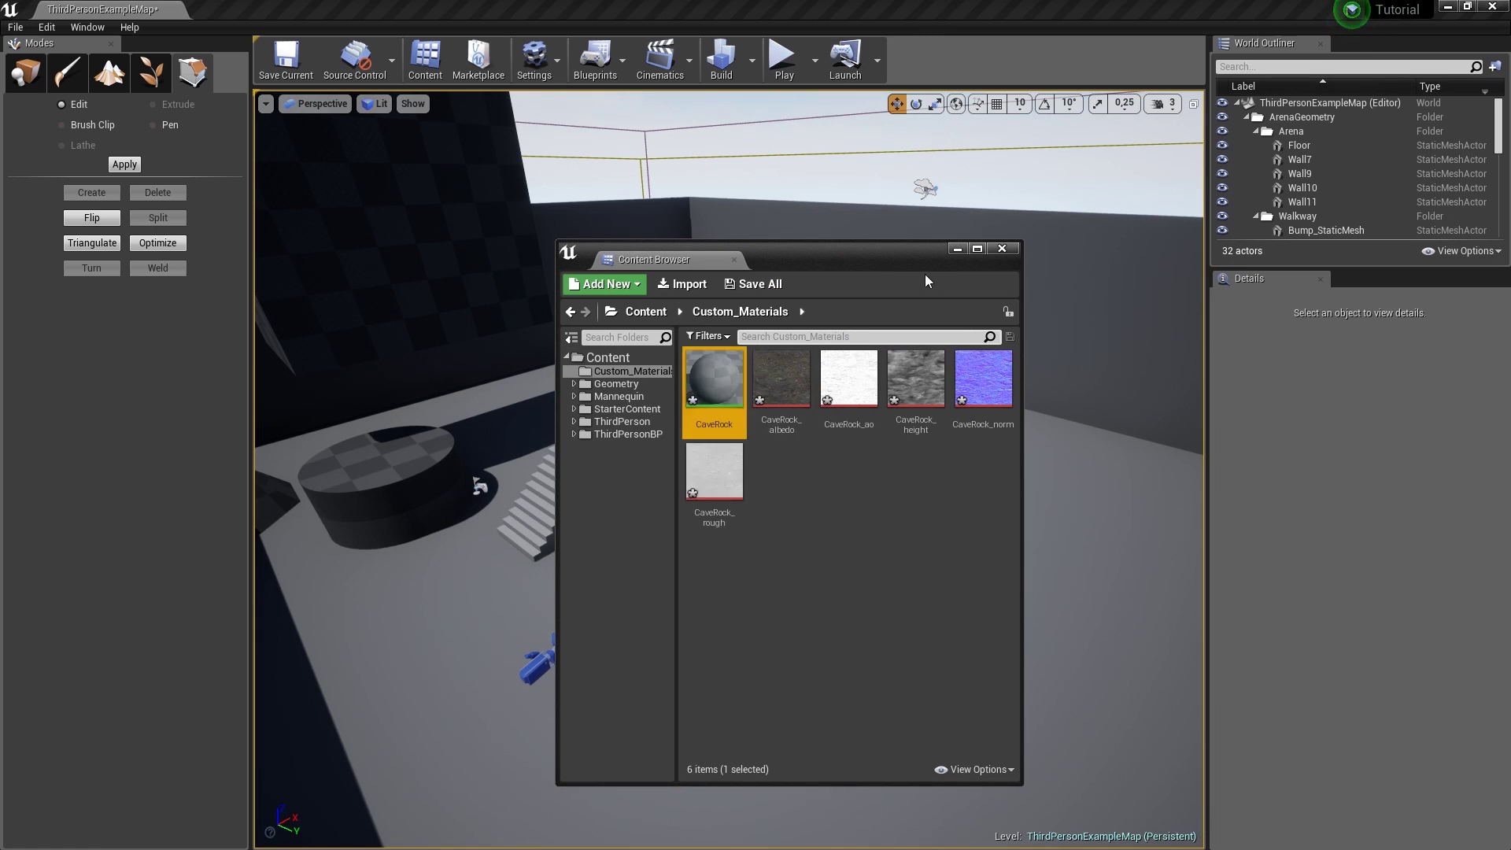
double_click(729, 362)
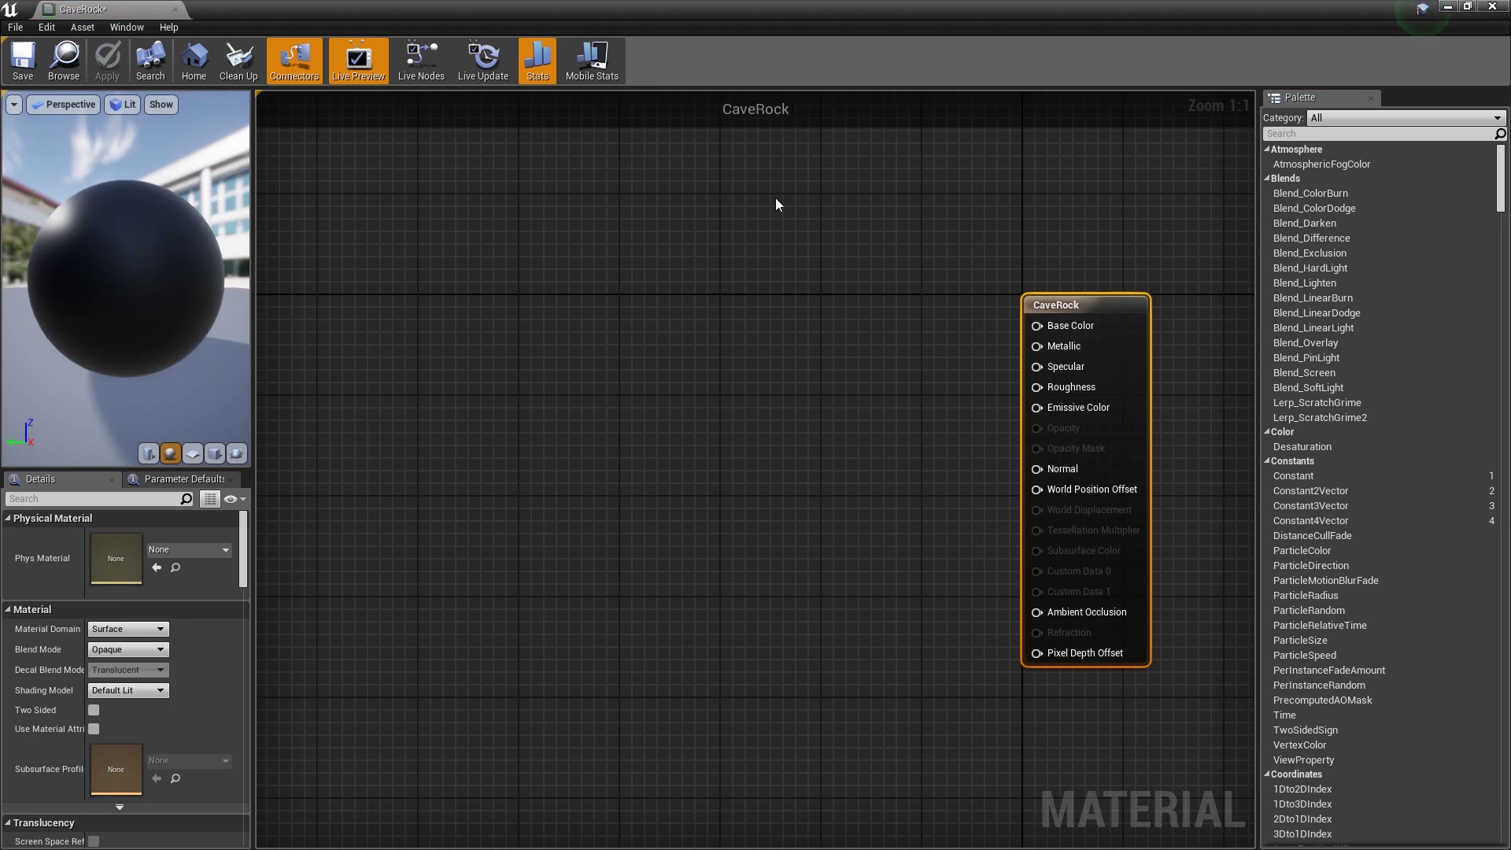
- Restore the Material Editor to a window and place the Content Browser at the left edge
mouse_move(926, 331)
right_down()
mouse_move(996, 315)
mouse_move(917, 374)
right_up()
drag(732, 328, 607, 418)
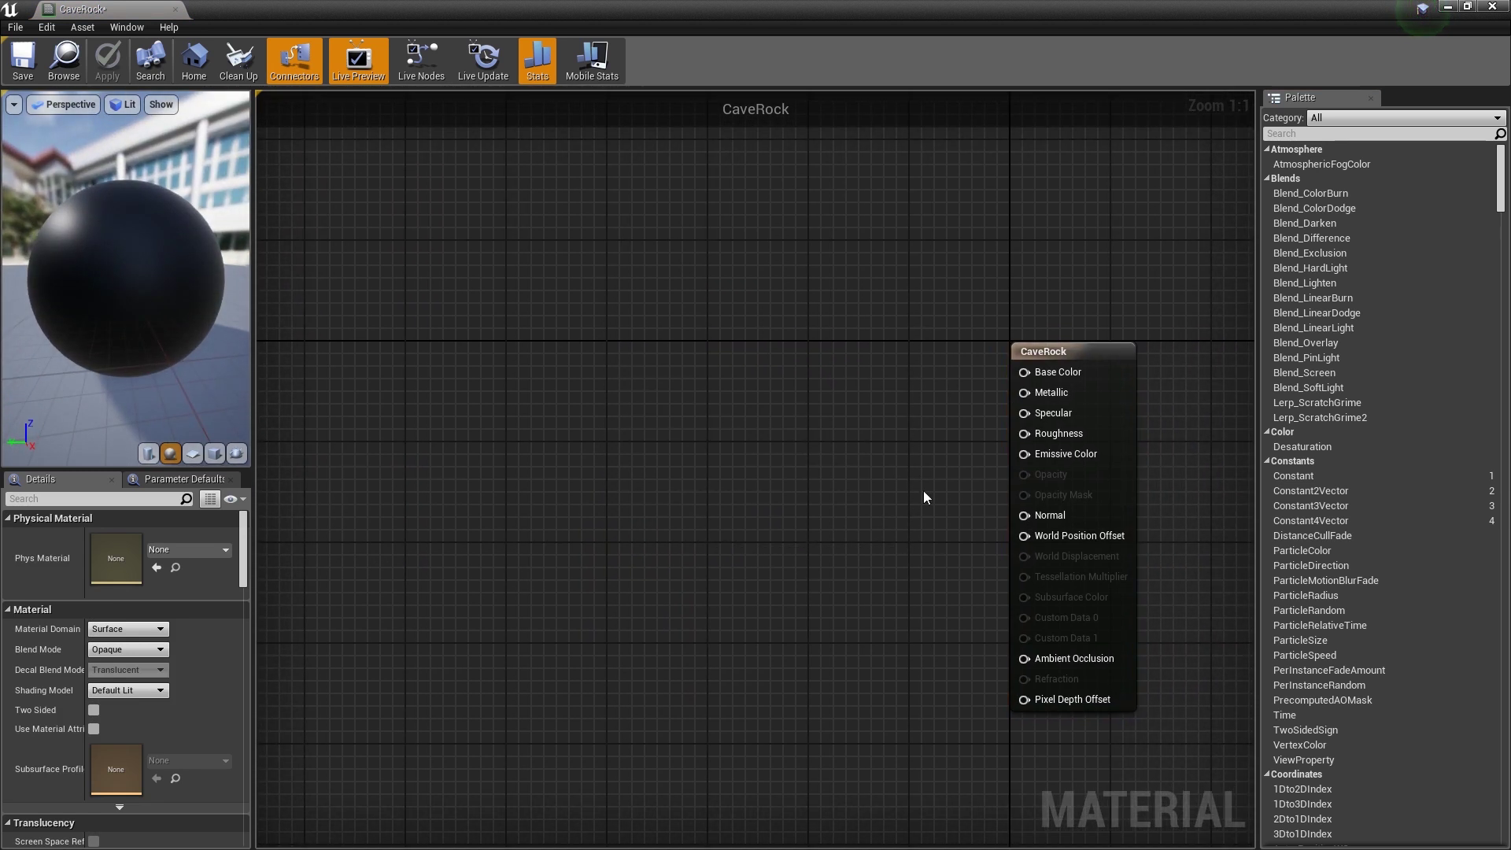
right_drag(900, 409, 824, 353)
double_click(758, 7)
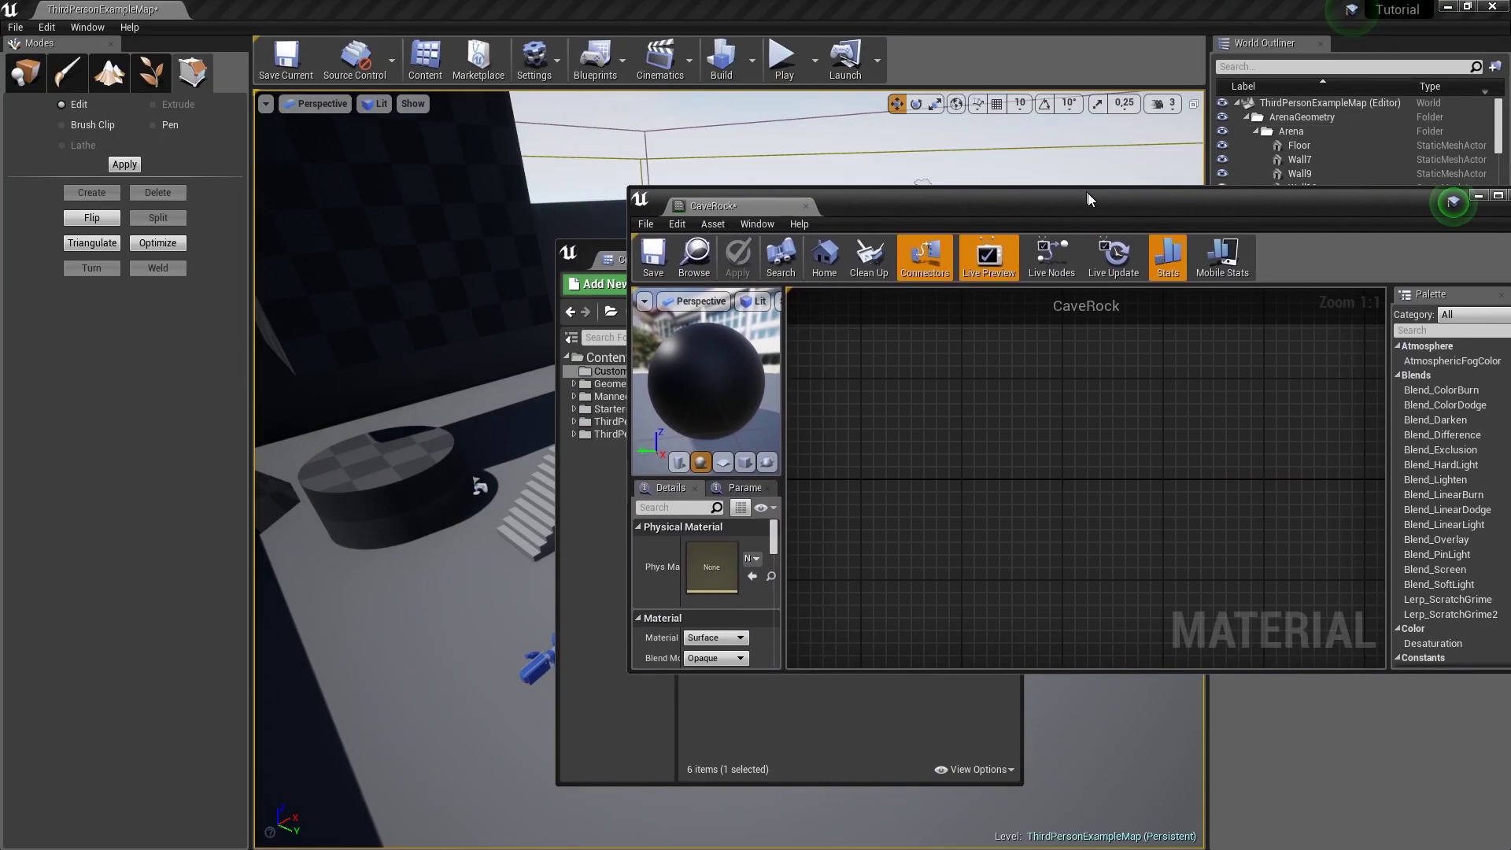
click(703, 267)
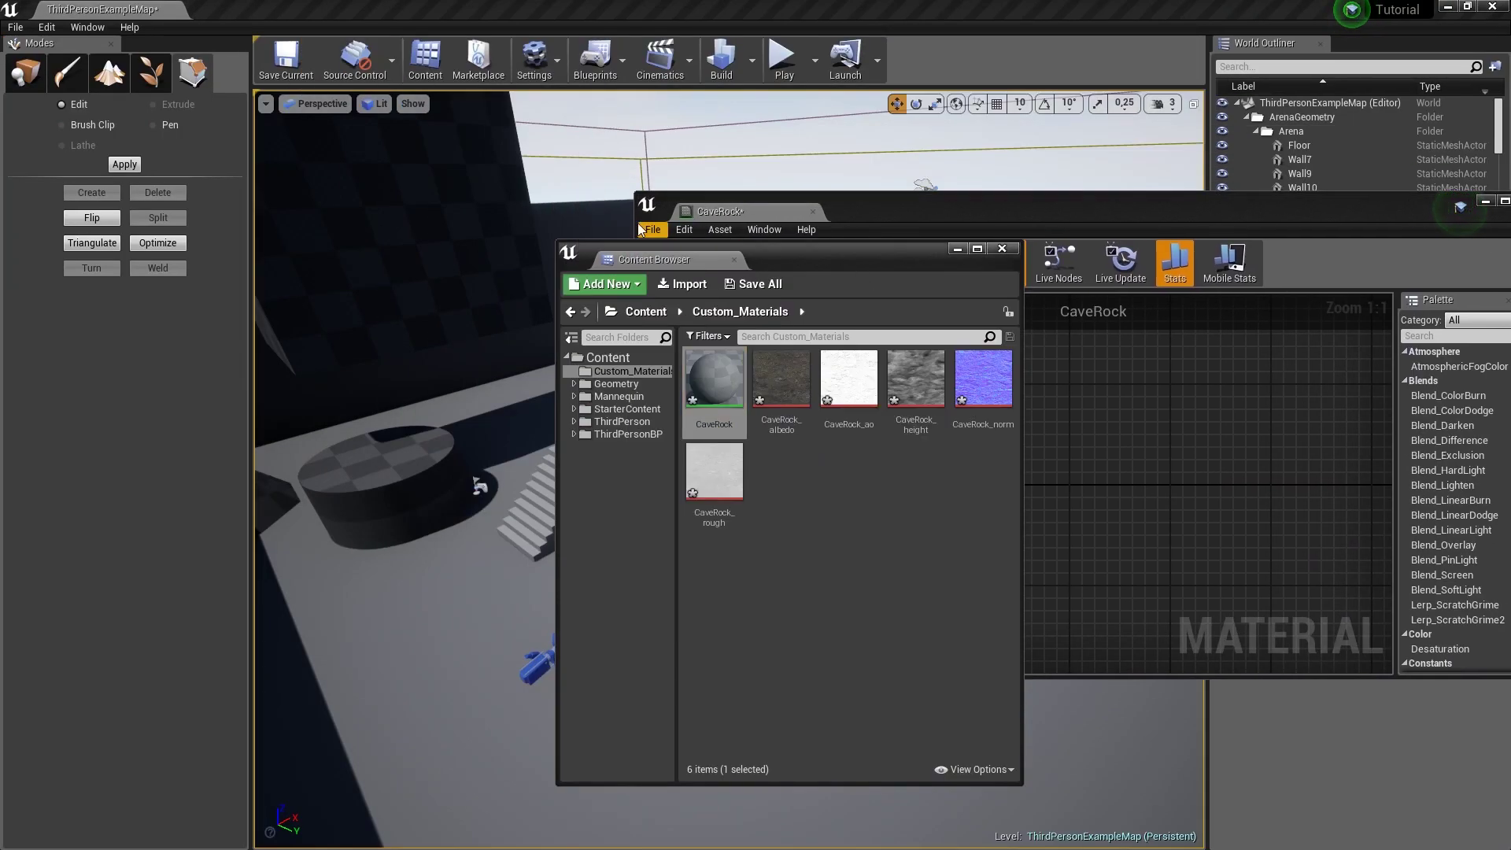
drag(798, 254, 228, 177)
- Drag all five CaveRock textures into the material graph and maximize the Material Editor
click(211, 311)
shift+click(166, 386)
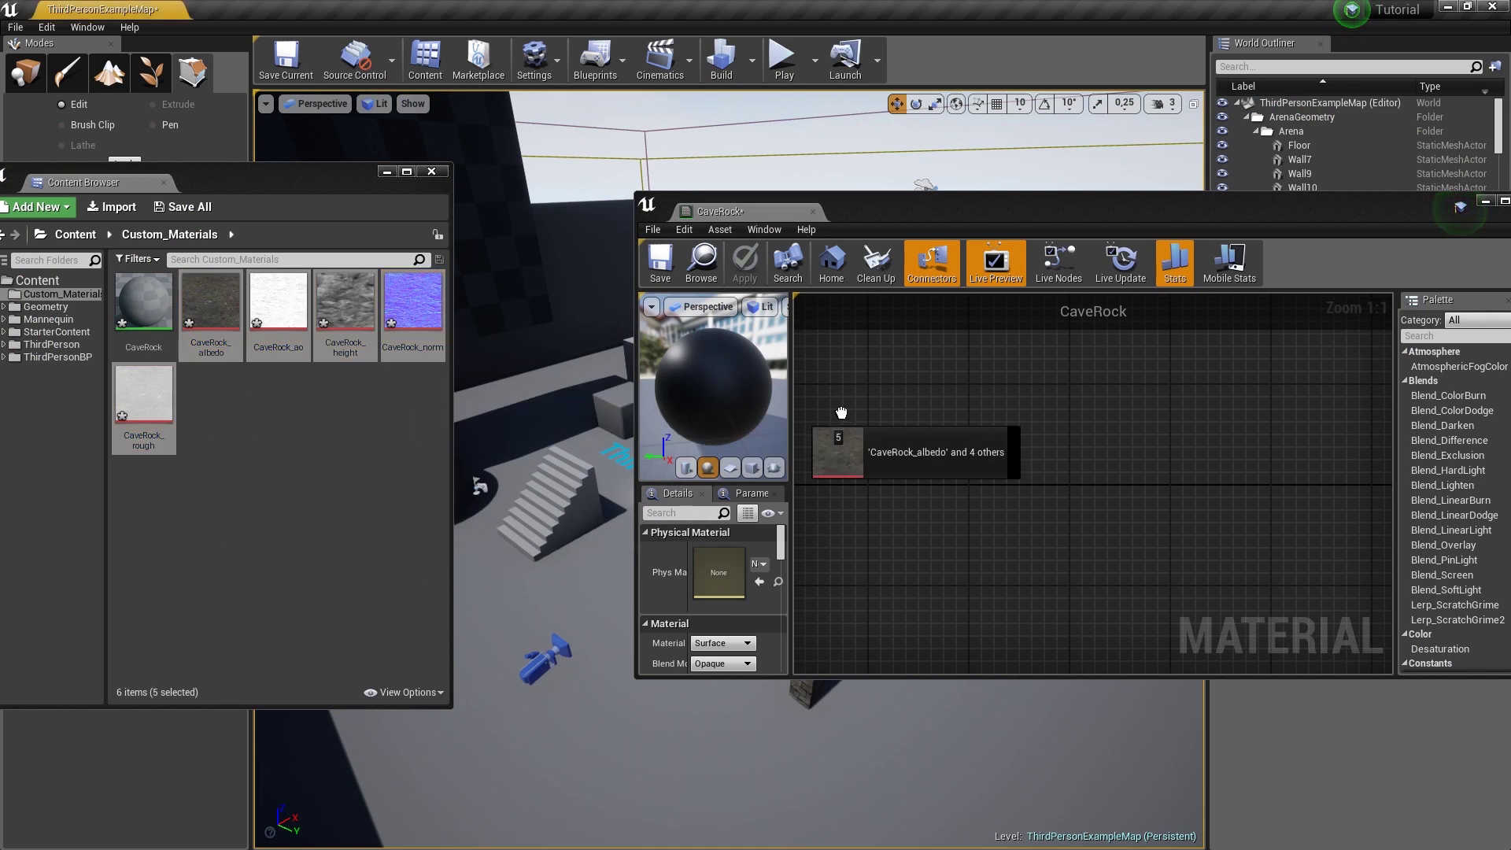
drag(215, 307, 961, 425)
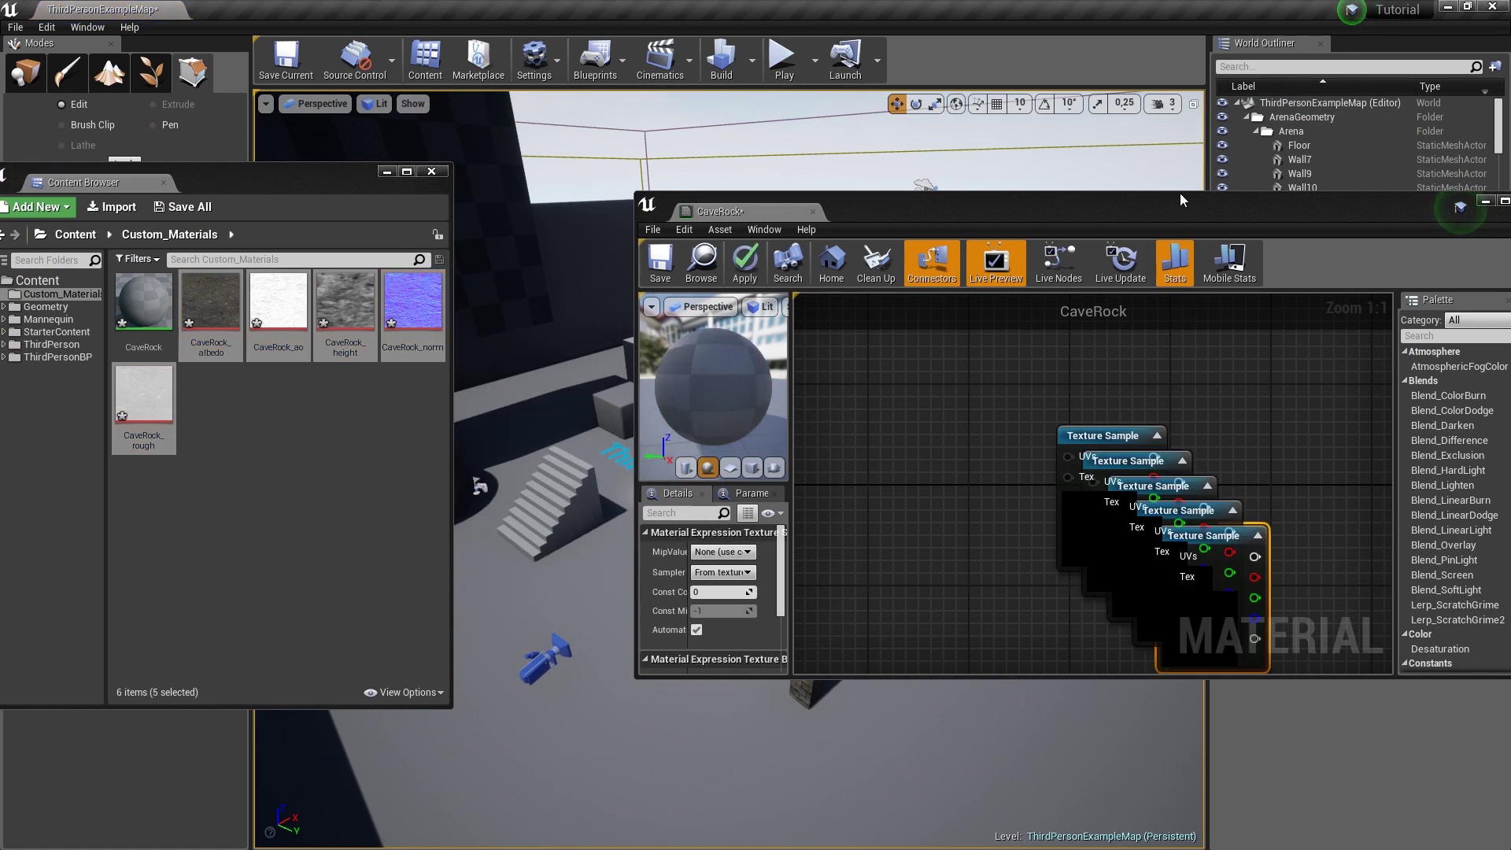
click(1149, 206)
drag(1001, 217, 645, 77)
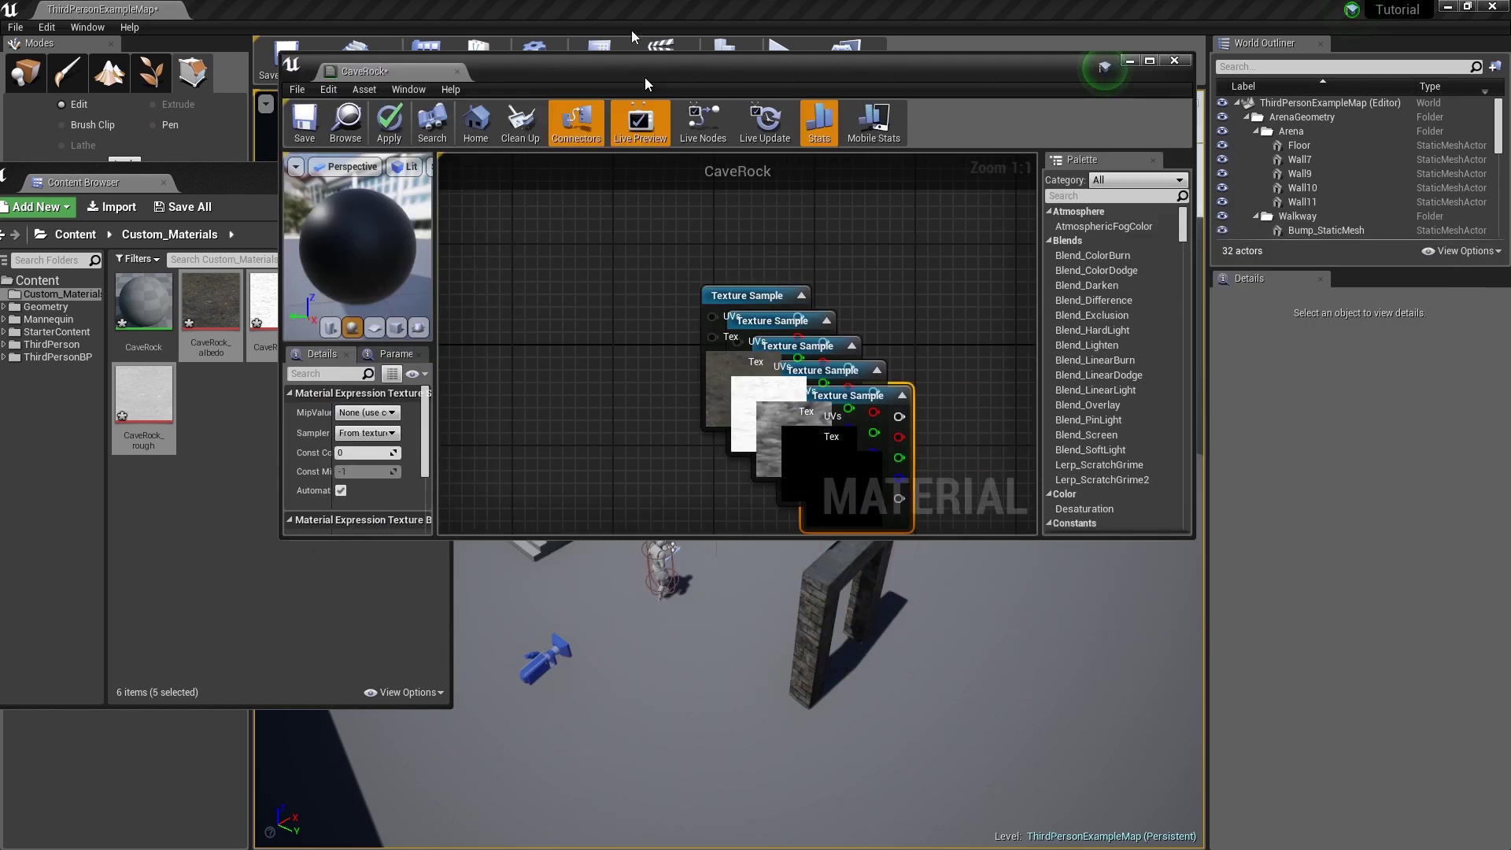
double_click(645, 77)
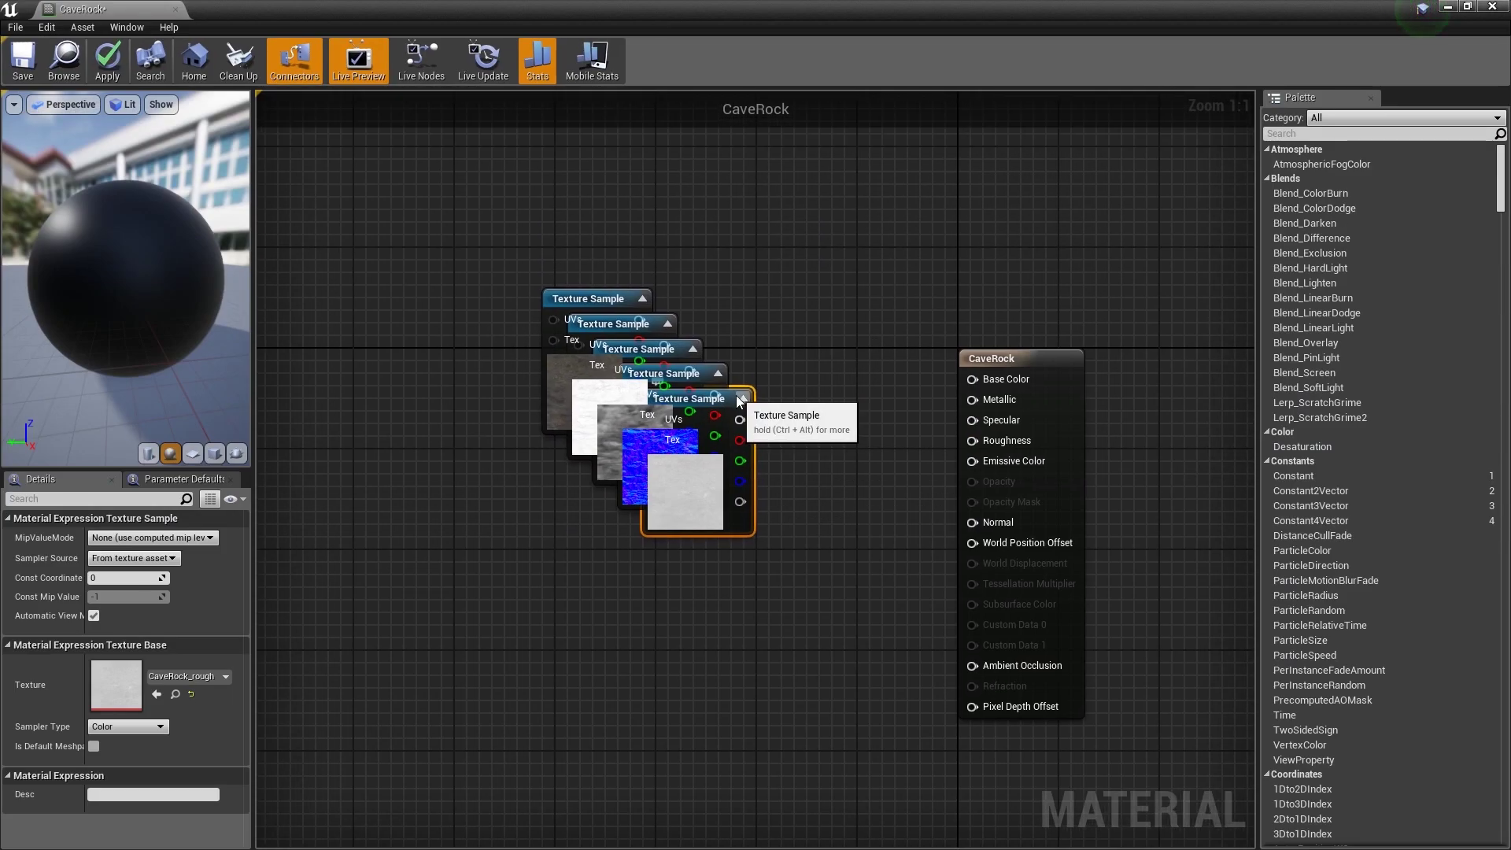
- Spread the five Texture Sample nodes apart, placing the albedo node near CaveRock
drag(708, 470, 584, 707)
drag(669, 408, 389, 469)
mouse_move(659, 383)
mouse_down()
mouse_move(716, 390)
mouse_move(873, 342)
mouse_up()
drag(640, 357, 654, 517)
drag(859, 320, 797, 295)
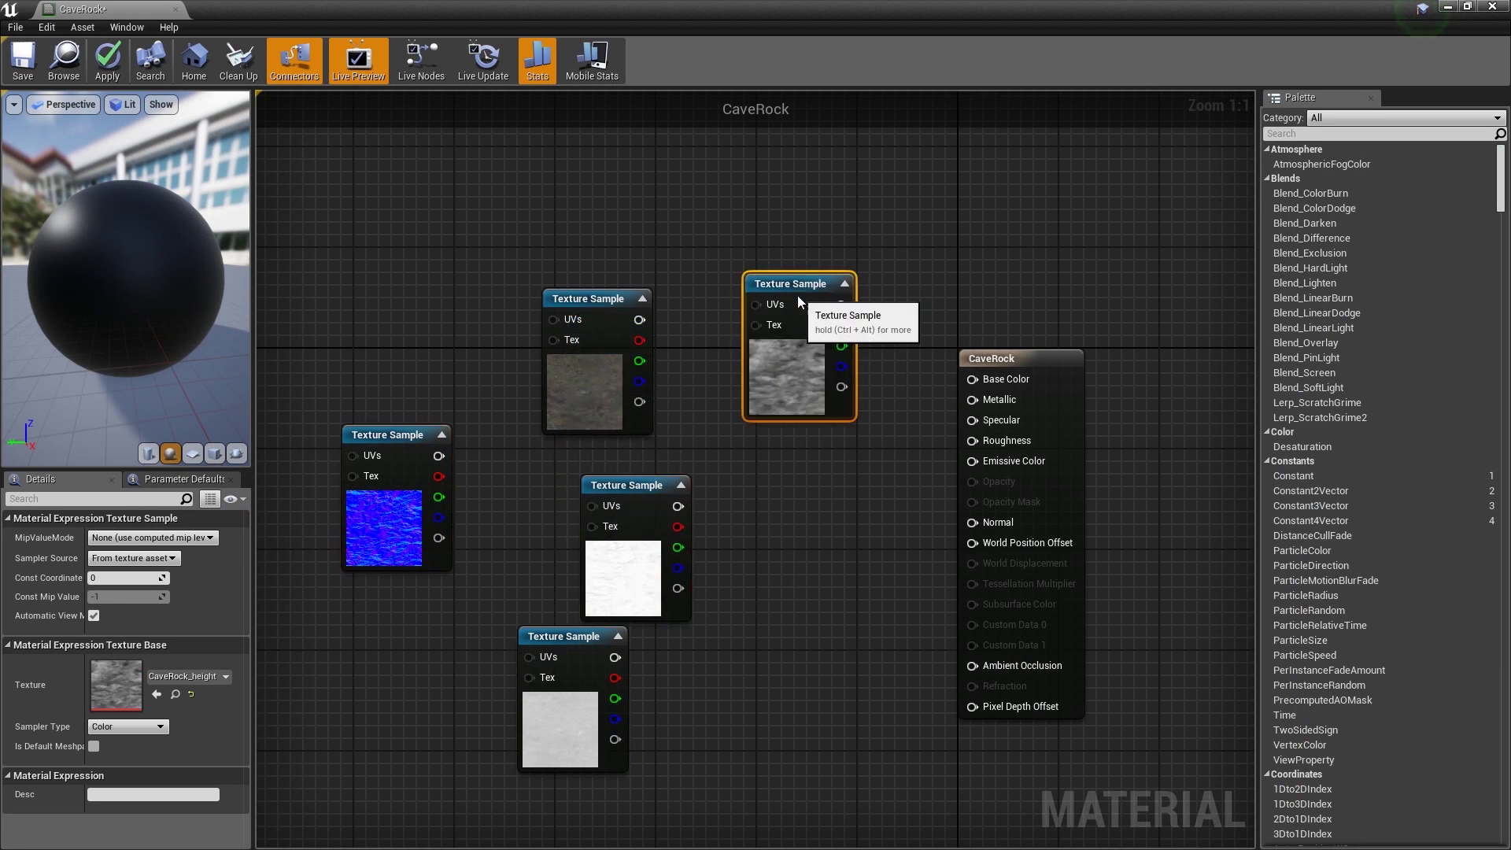
click(587, 360)
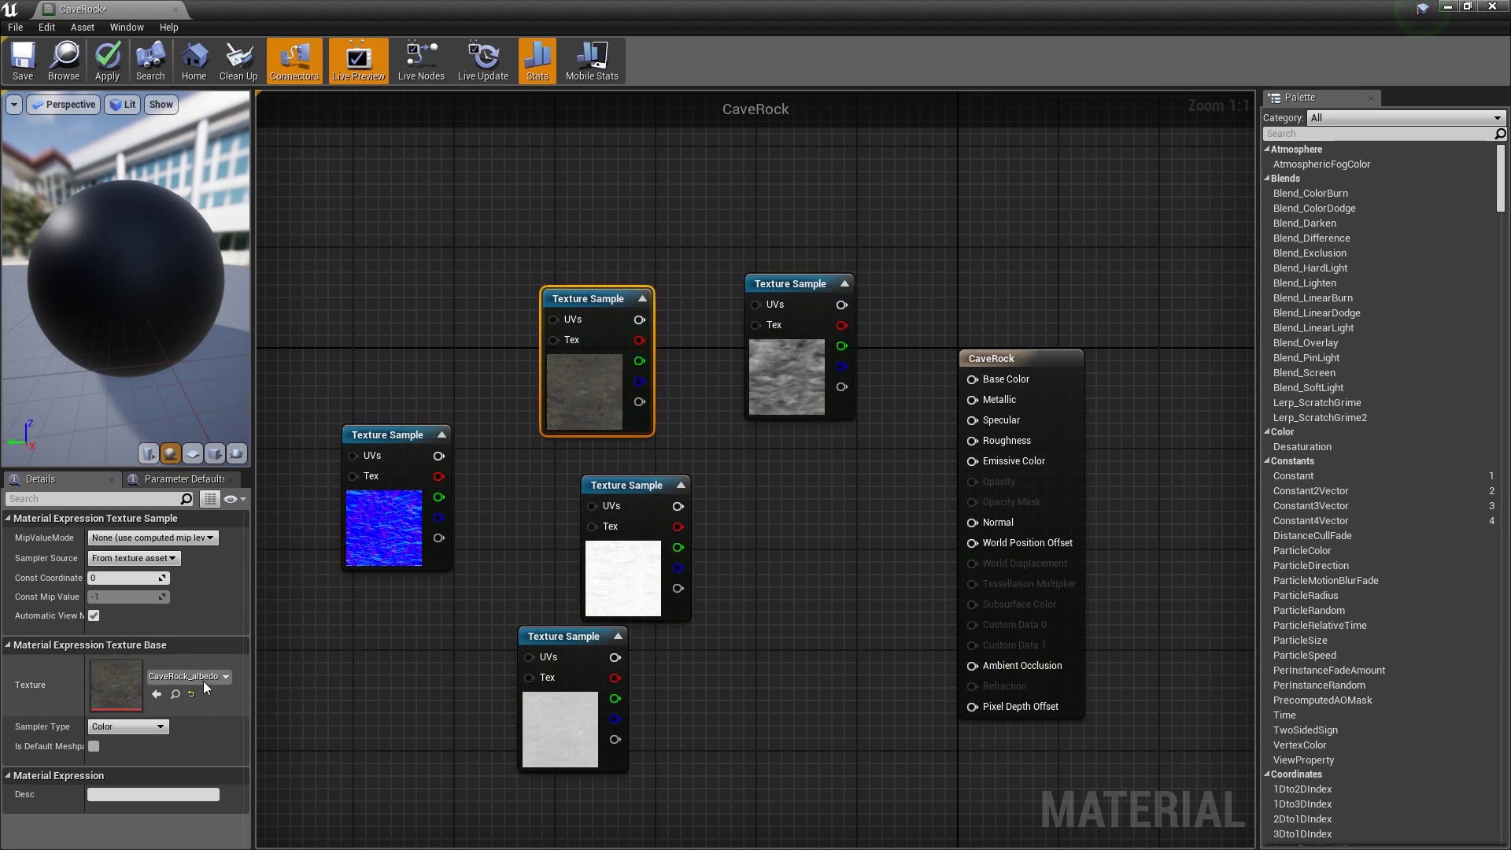
drag(787, 304, 376, 228)
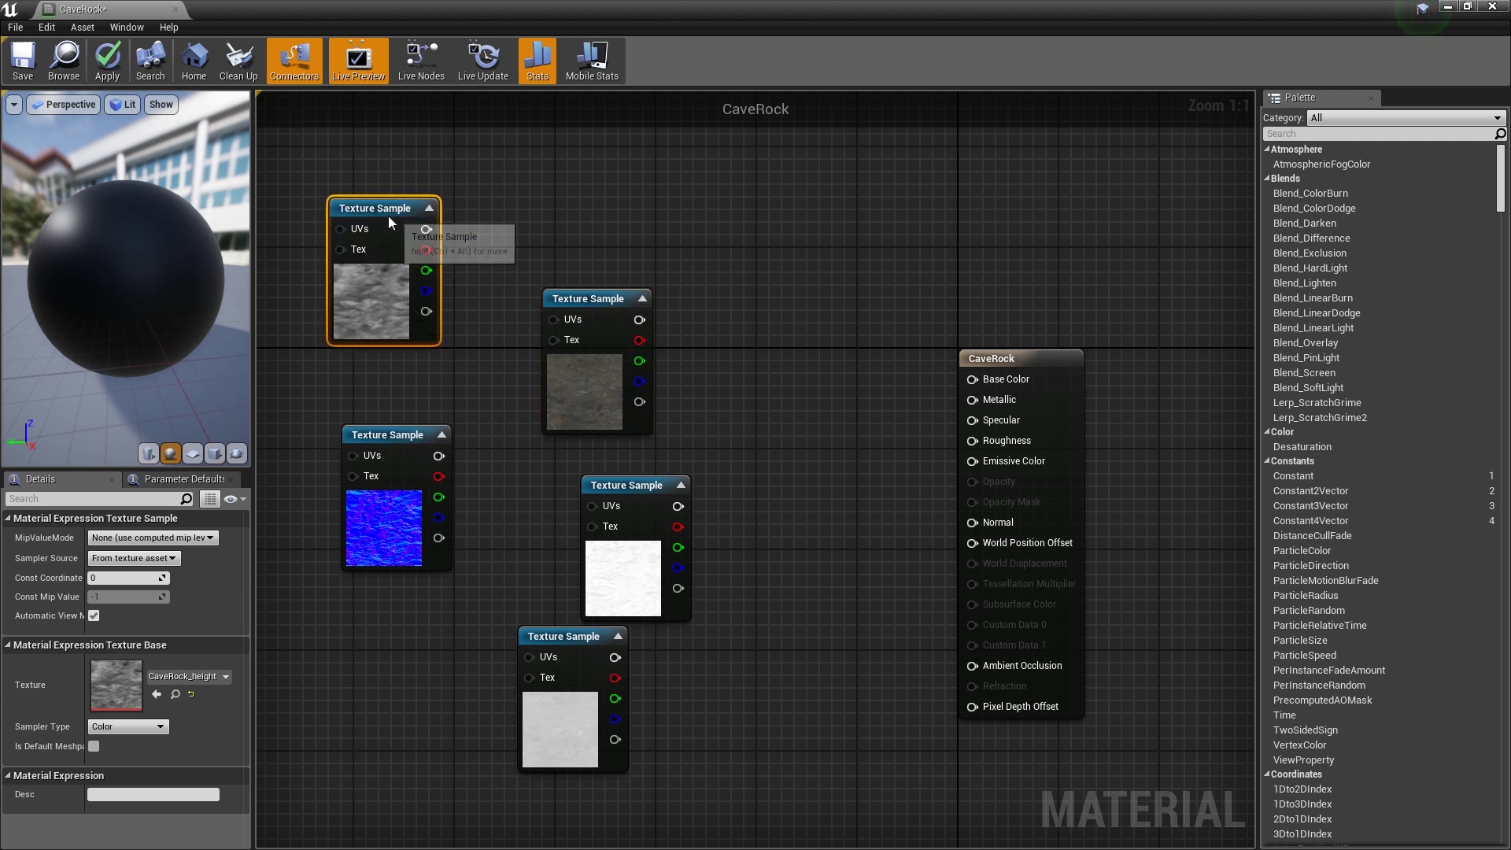
mouse_move(590, 376)
mouse_down()
mouse_move(721, 356)
mouse_move(965, 391)
mouse_move(995, 381)
mouse_up()
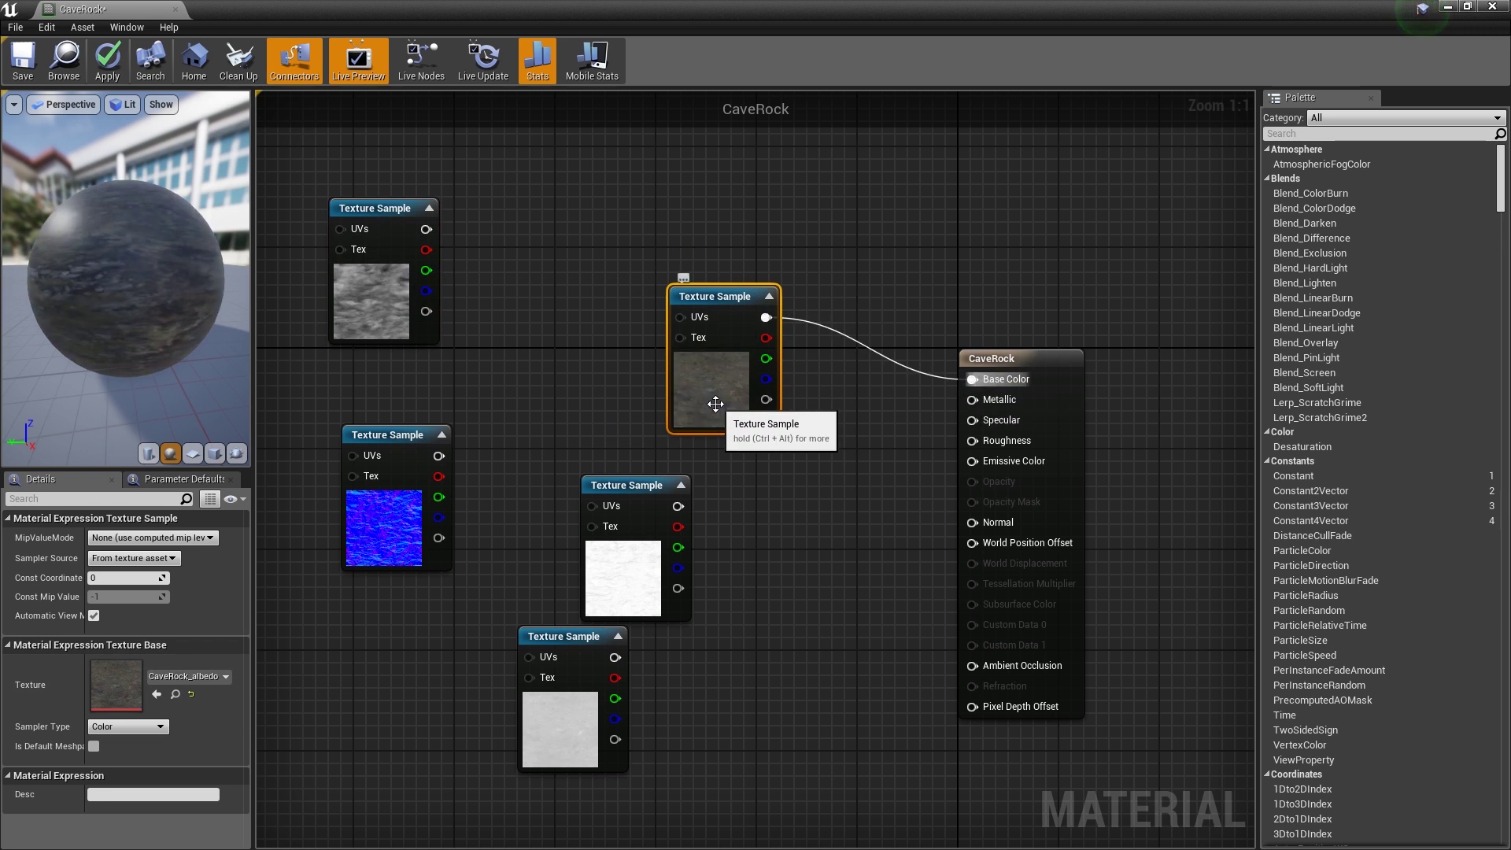
- Wire the AO texture into Ambient Occlusion and the roughness texture into Roughness
click(634, 577)
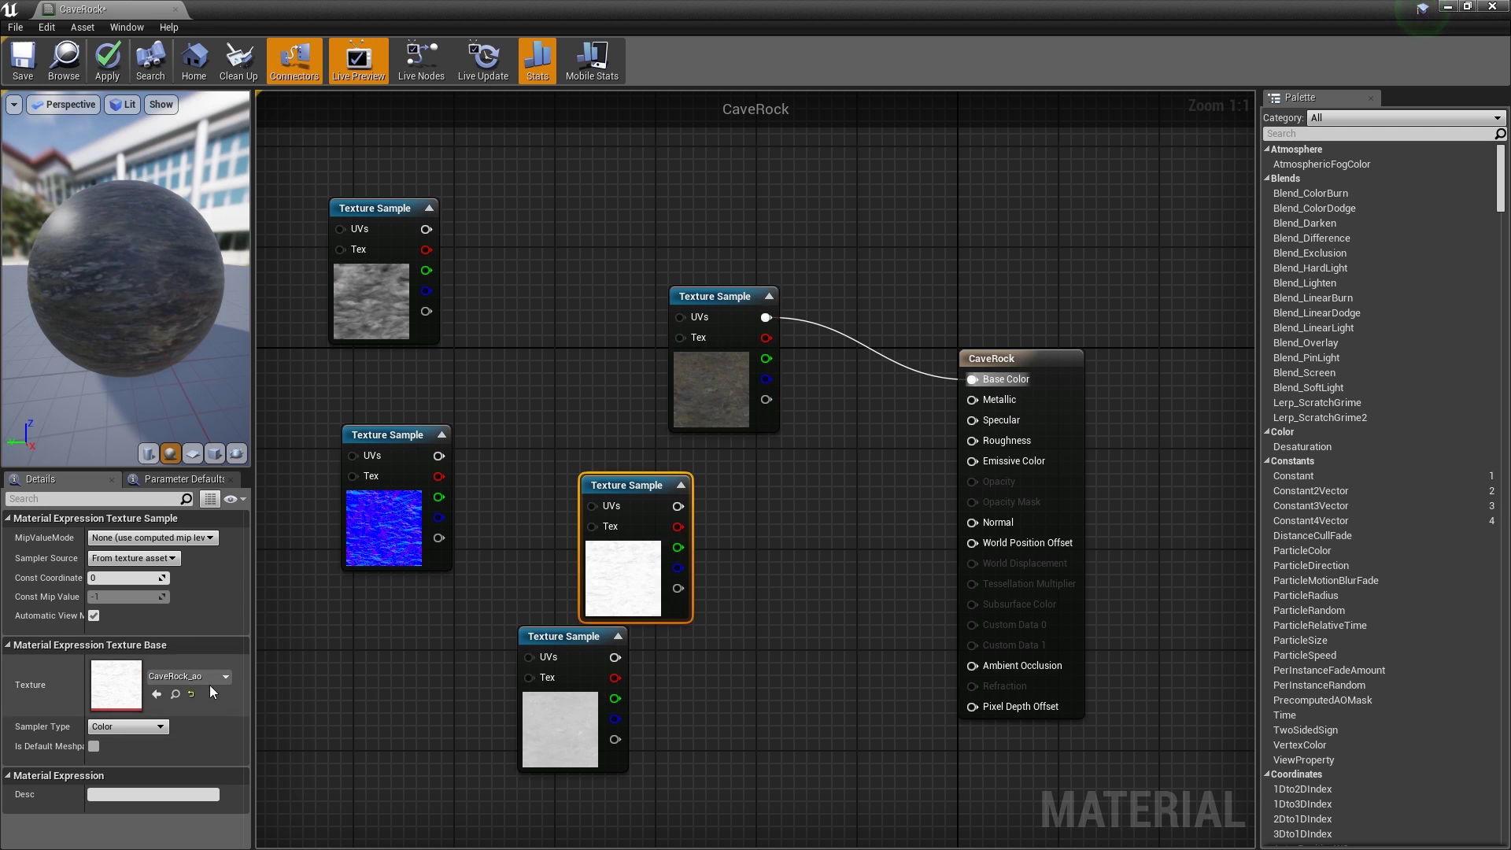
mouse_move(633, 577)
mouse_down()
mouse_move(444, 634)
mouse_move(342, 747)
mouse_up()
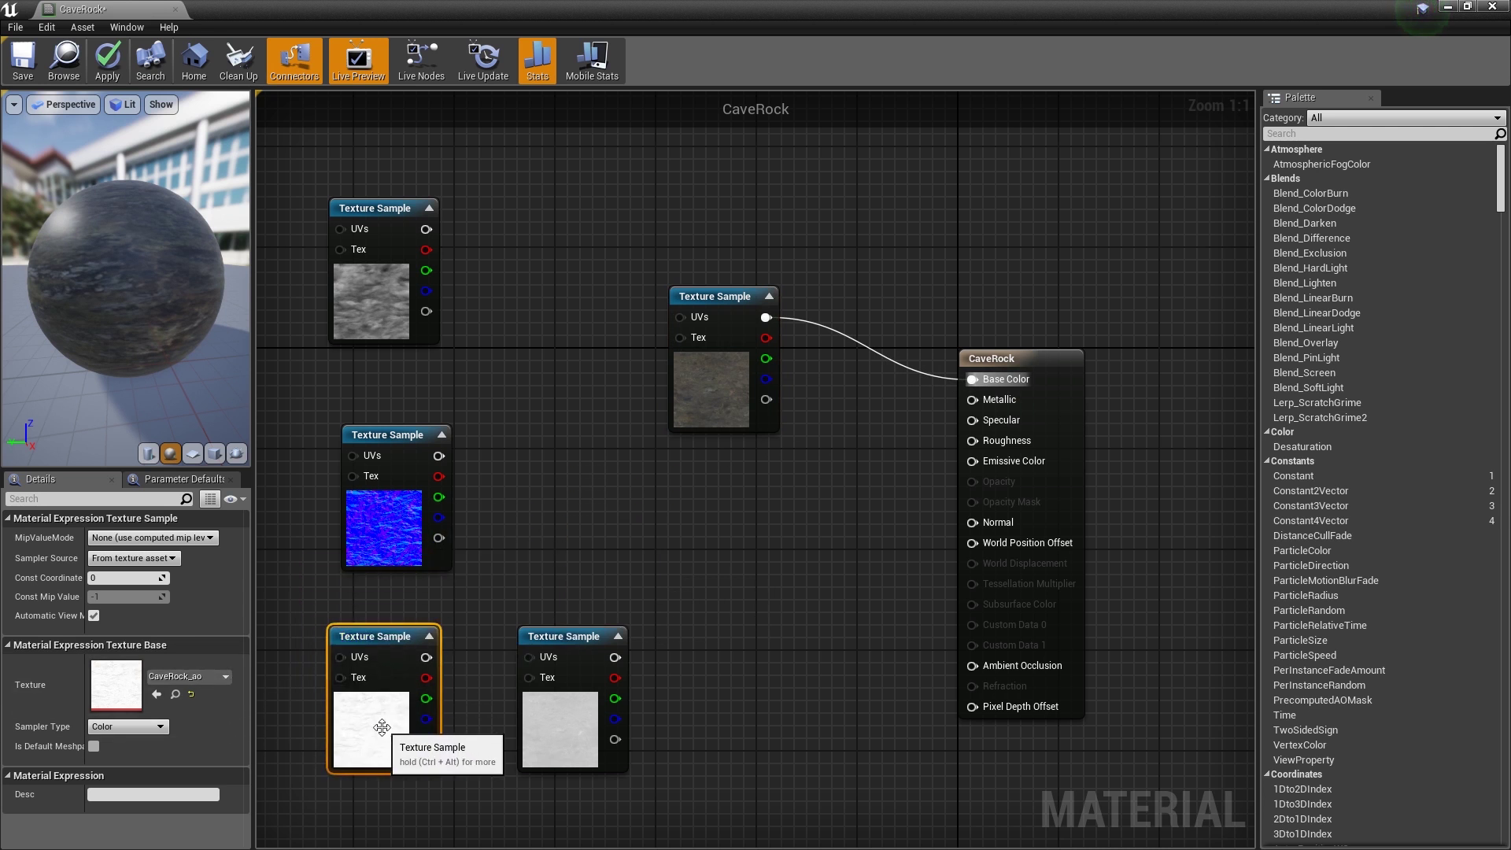
mouse_move(425, 677)
mouse_down()
mouse_move(1062, 670)
mouse_move(1047, 668)
mouse_up()
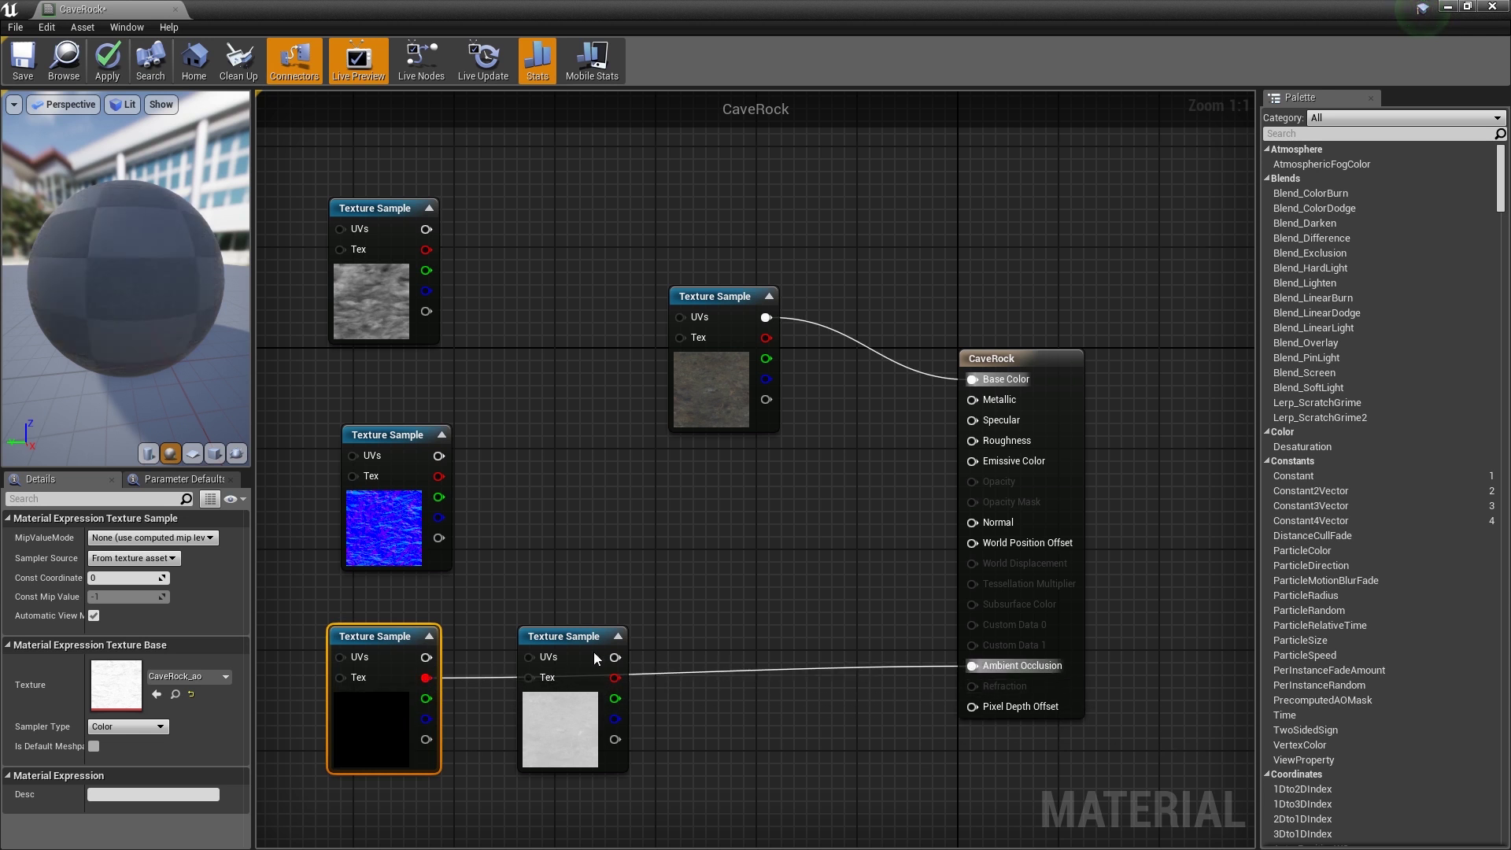
drag(445, 693, 770, 756)
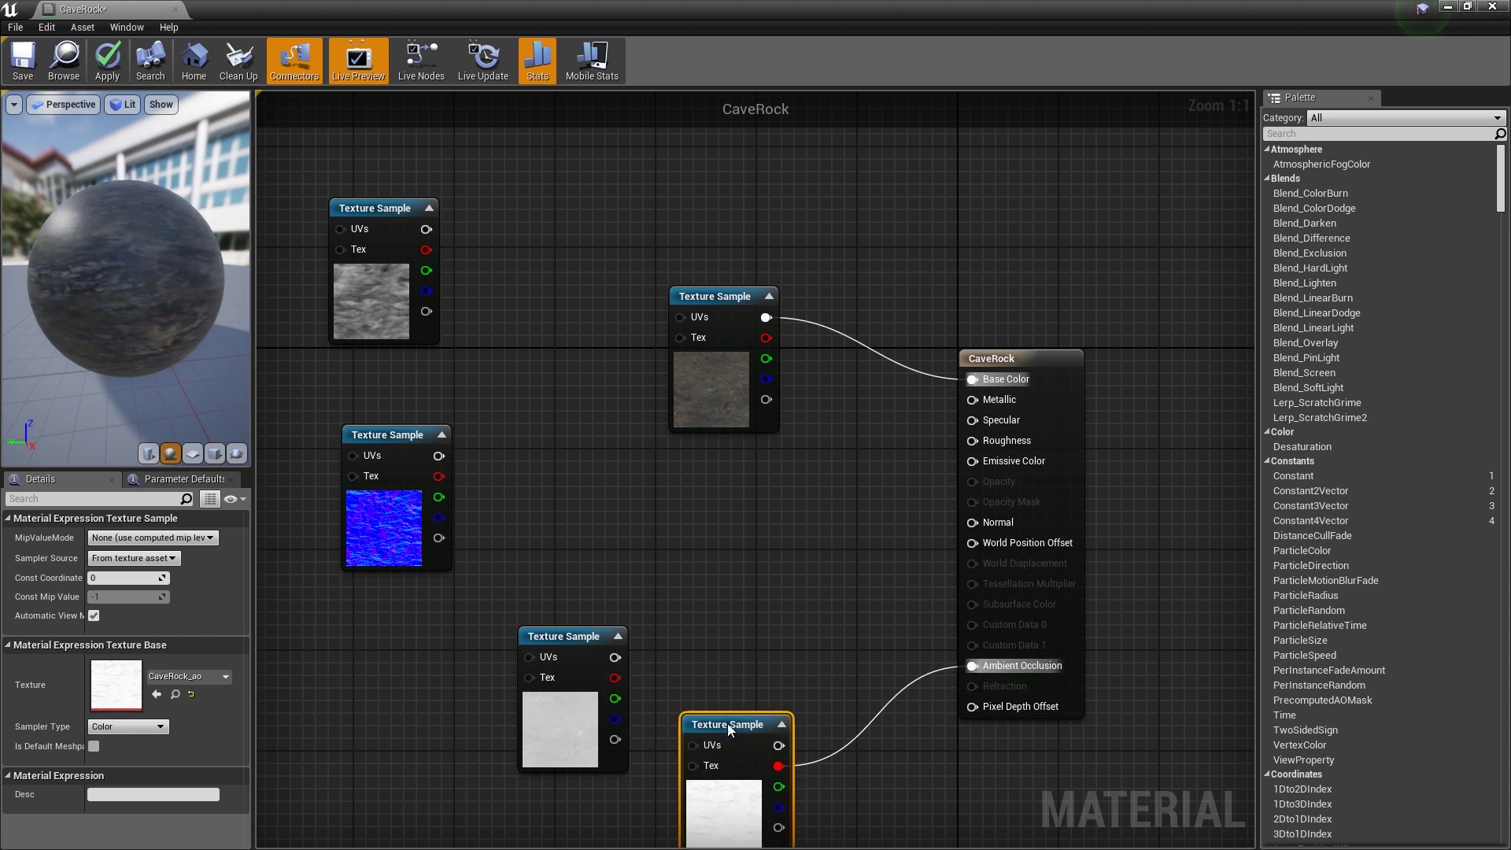
mouse_move(580, 728)
mouse_down()
mouse_move(565, 538)
mouse_move(716, 550)
mouse_up()
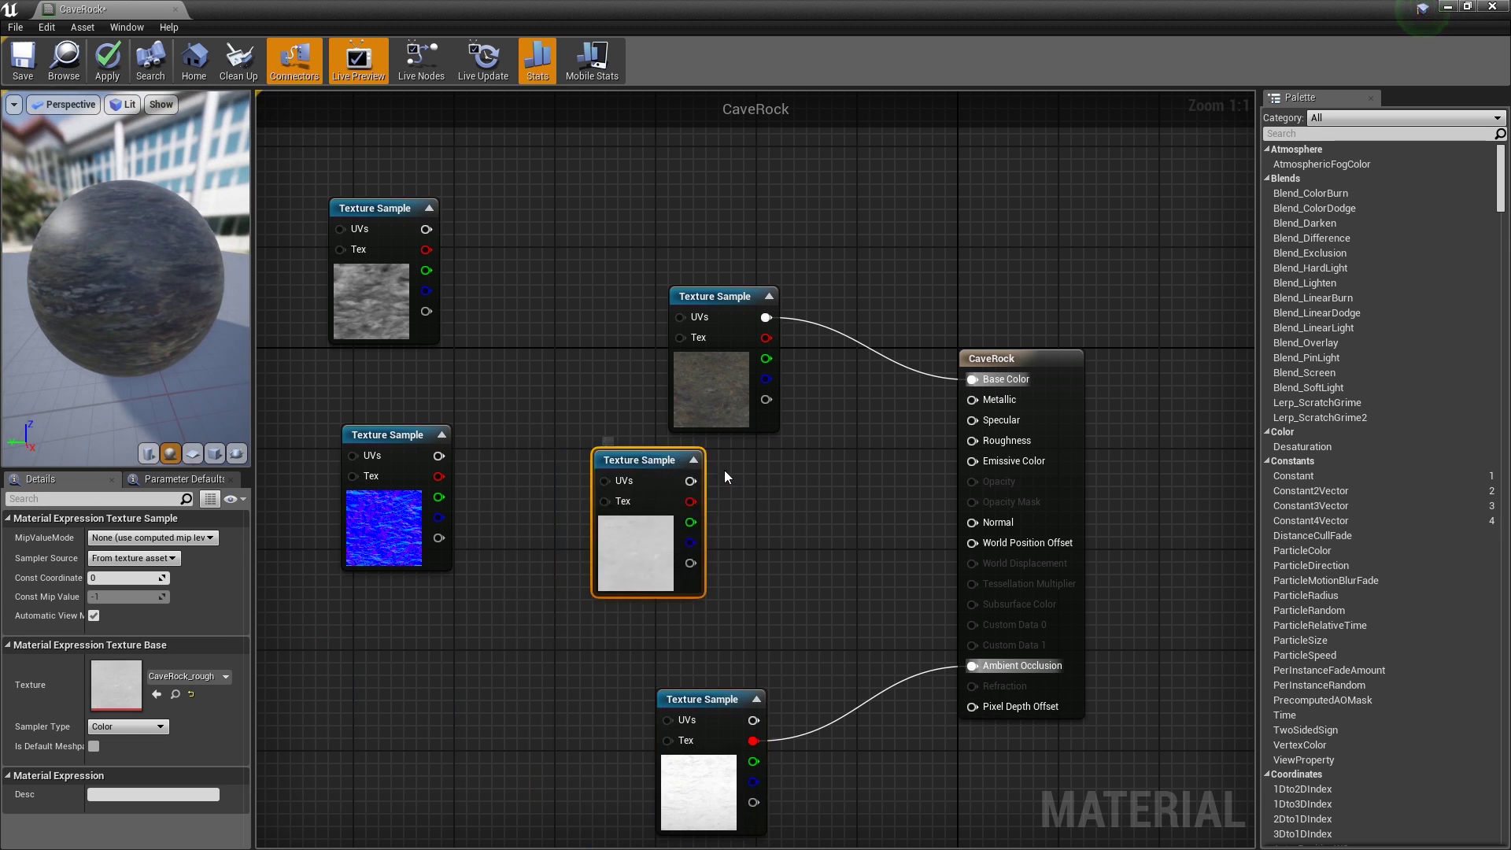
mouse_move(753, 481)
mouse_down()
mouse_move(1001, 470)
mouse_move(998, 446)
mouse_up()
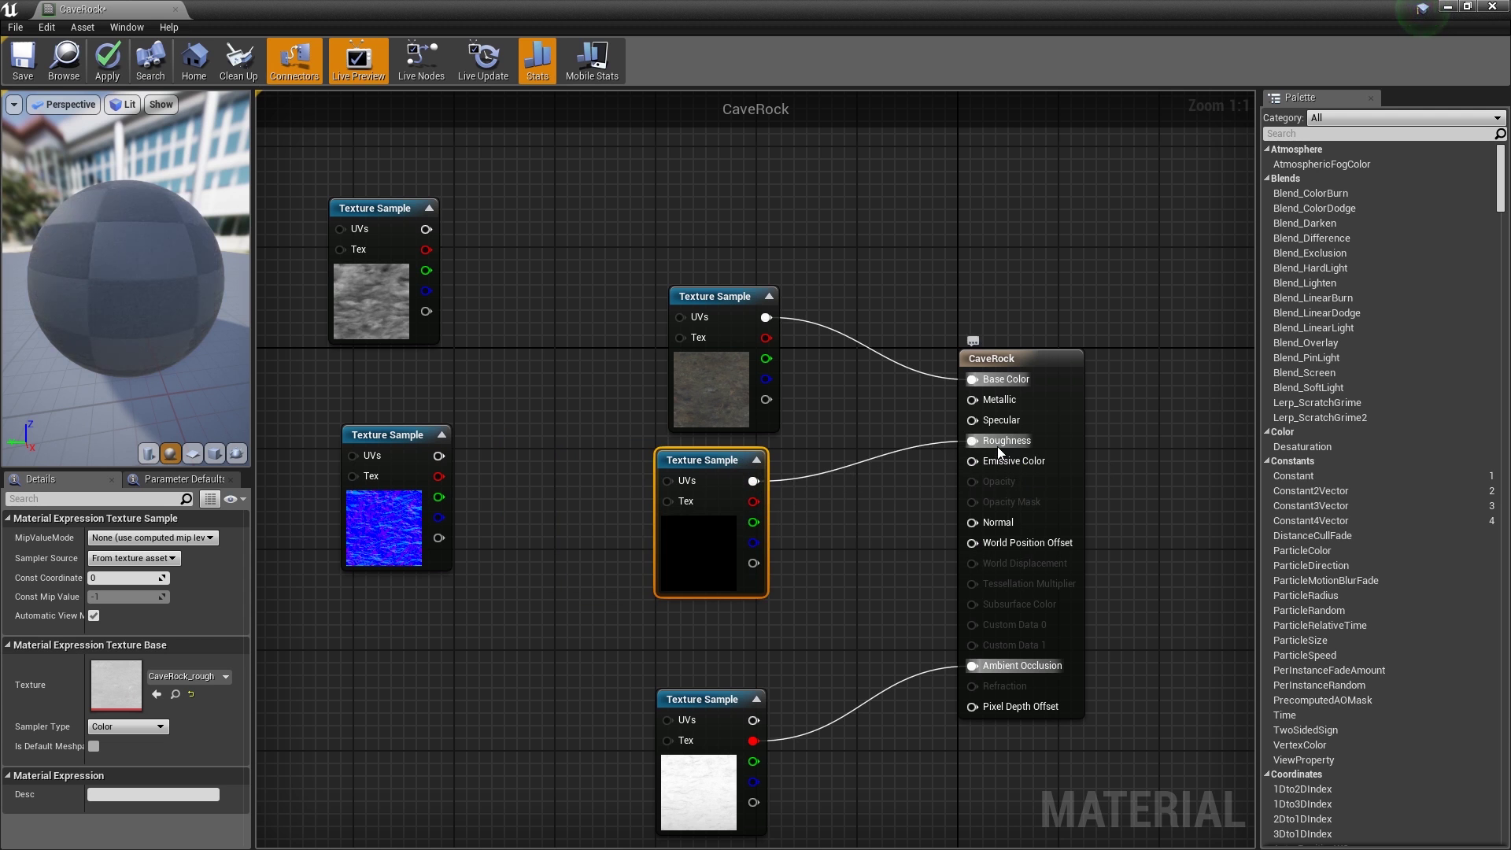
- Place the normal map above the AO node and wire it into Normal
drag(397, 479, 572, 604)
click(709, 714)
drag(710, 715, 685, 765)
drag(583, 576, 696, 614)
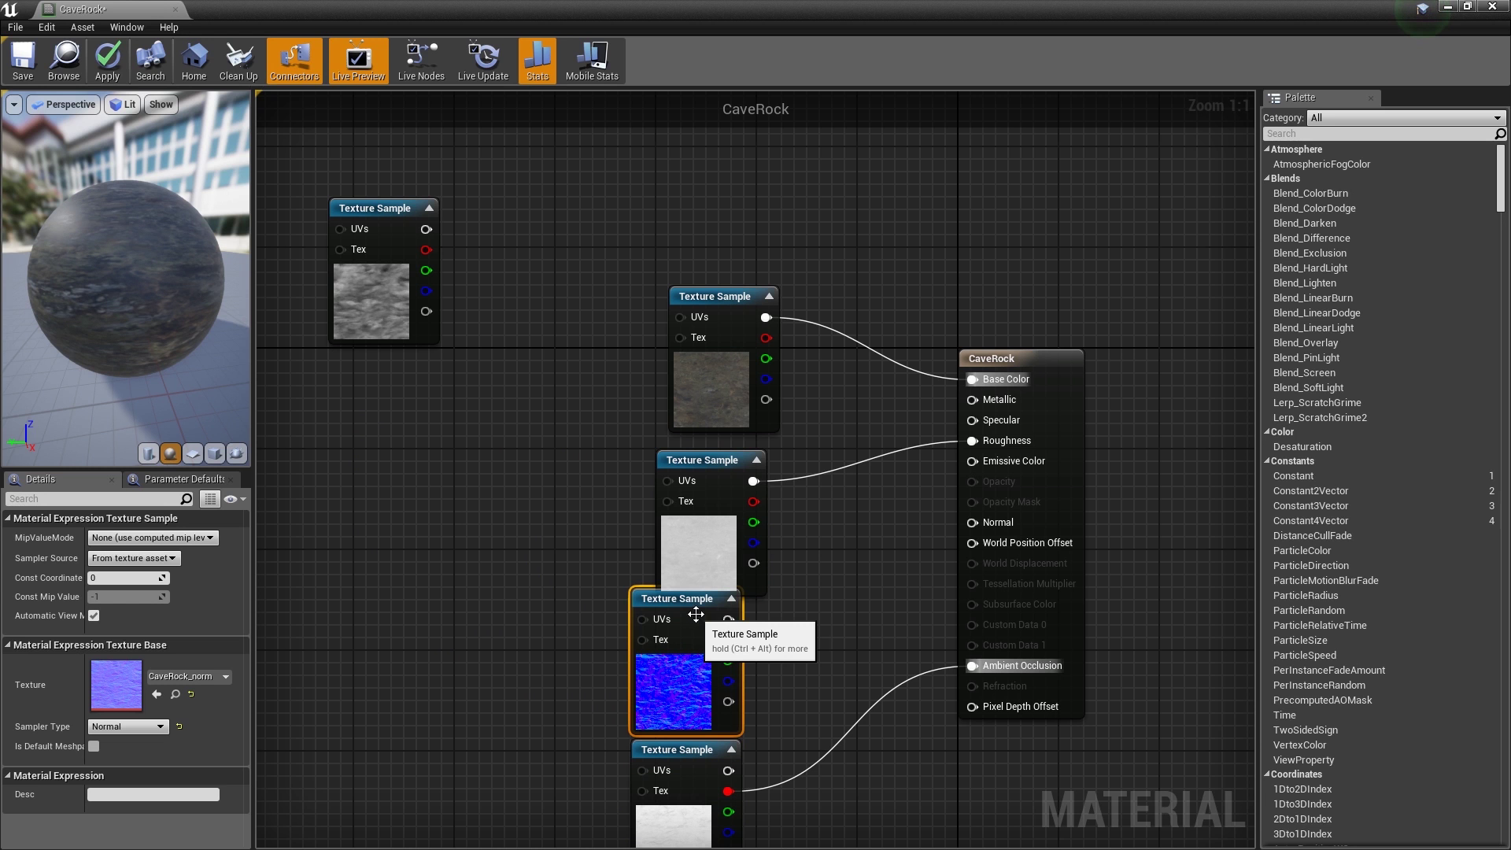
scroll(125, 280, up, 3)
drag(133, 272, 64, 272)
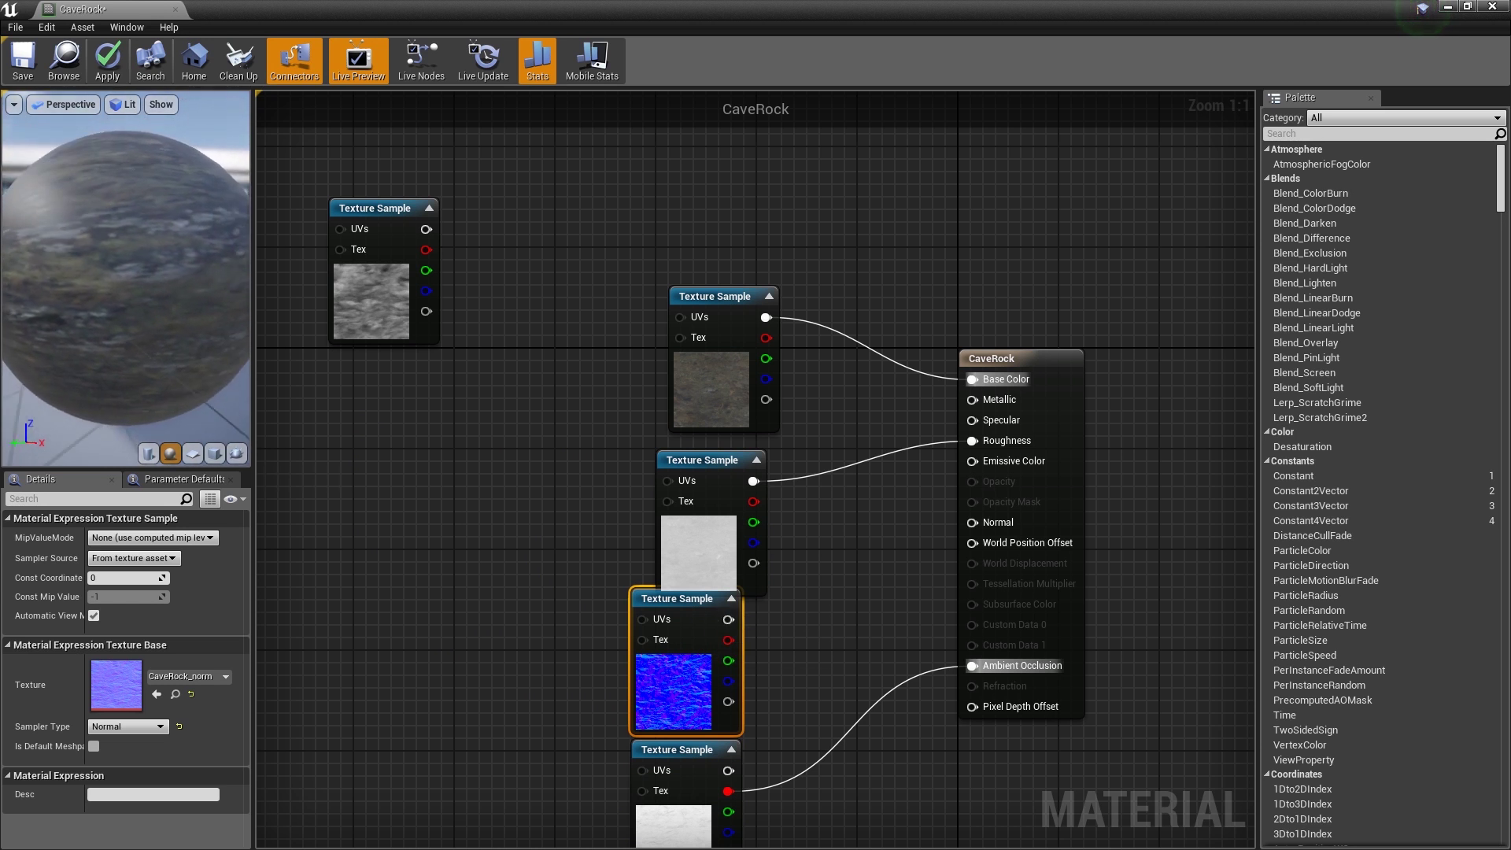
drag(729, 619, 984, 523)
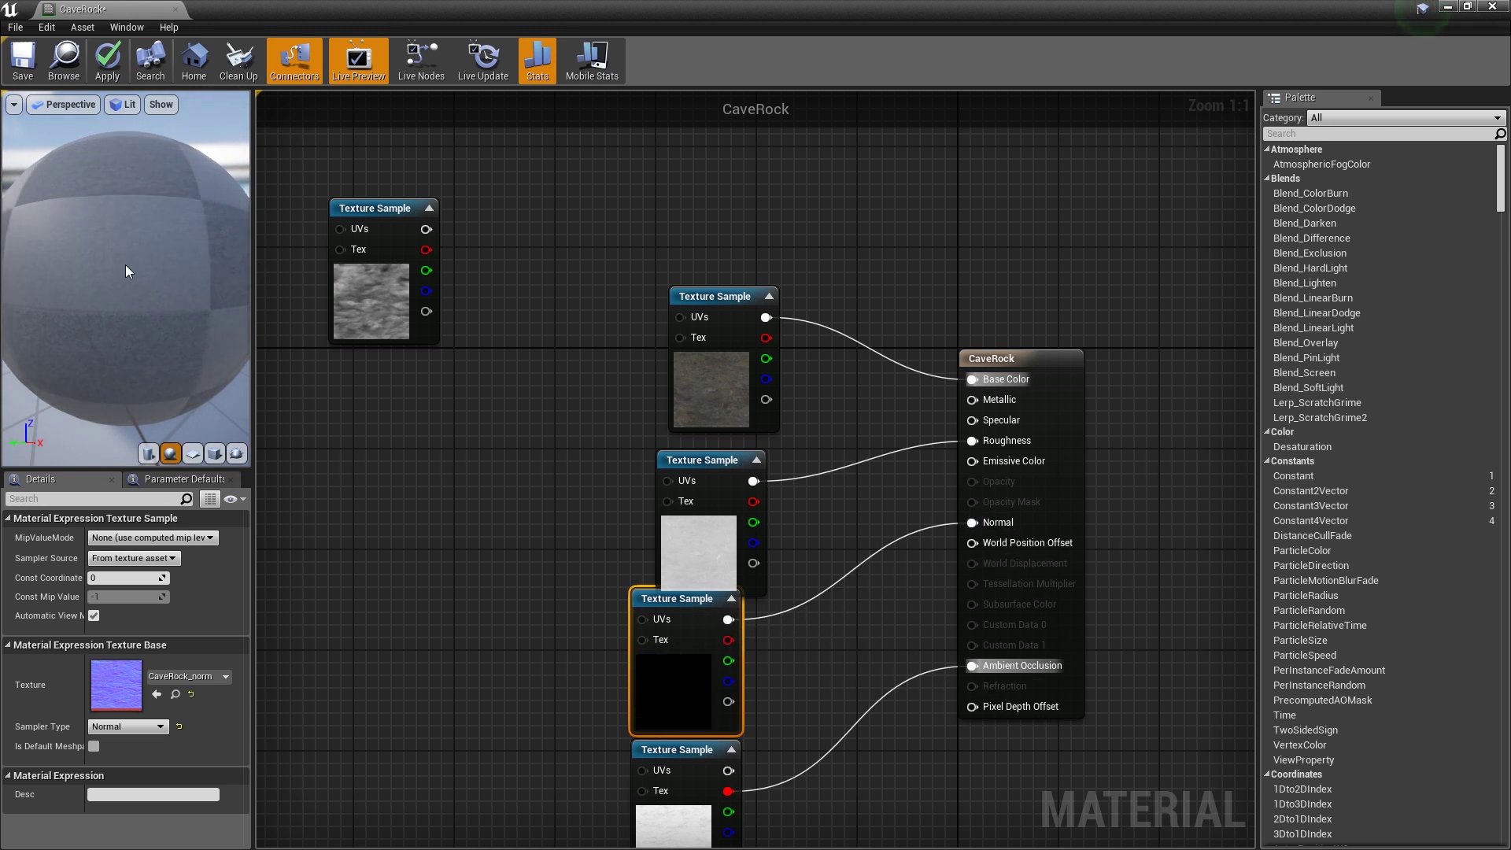
- Orbit the preview sphere to check the bumps and reposition the roughness and height nodes
mouse_move(134, 274)
mouse_down()
mouse_move(94, 276)
mouse_move(118, 252)
mouse_up()
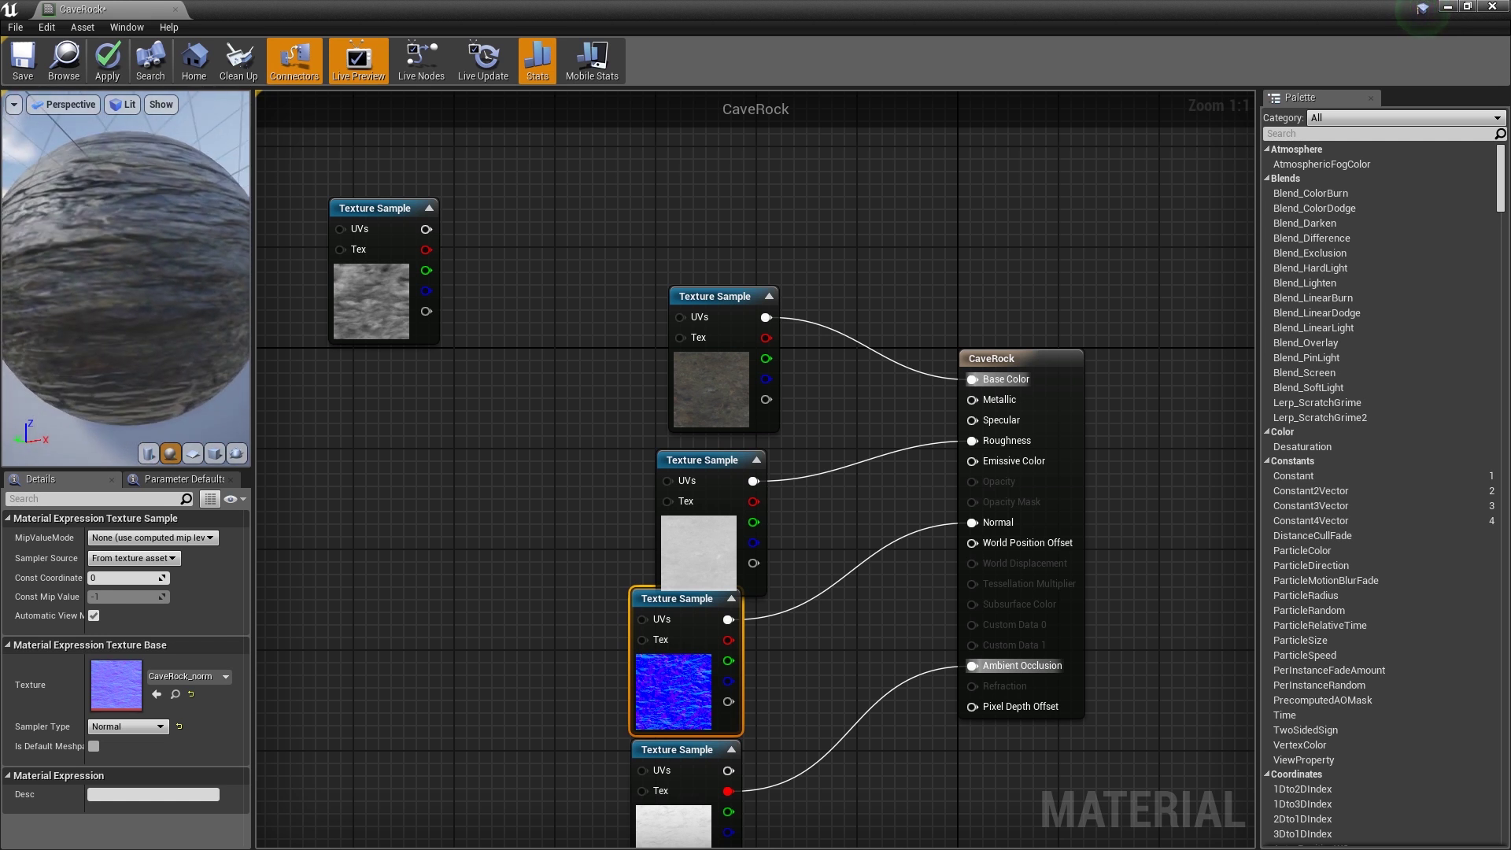
drag(60, 190, 102, 181)
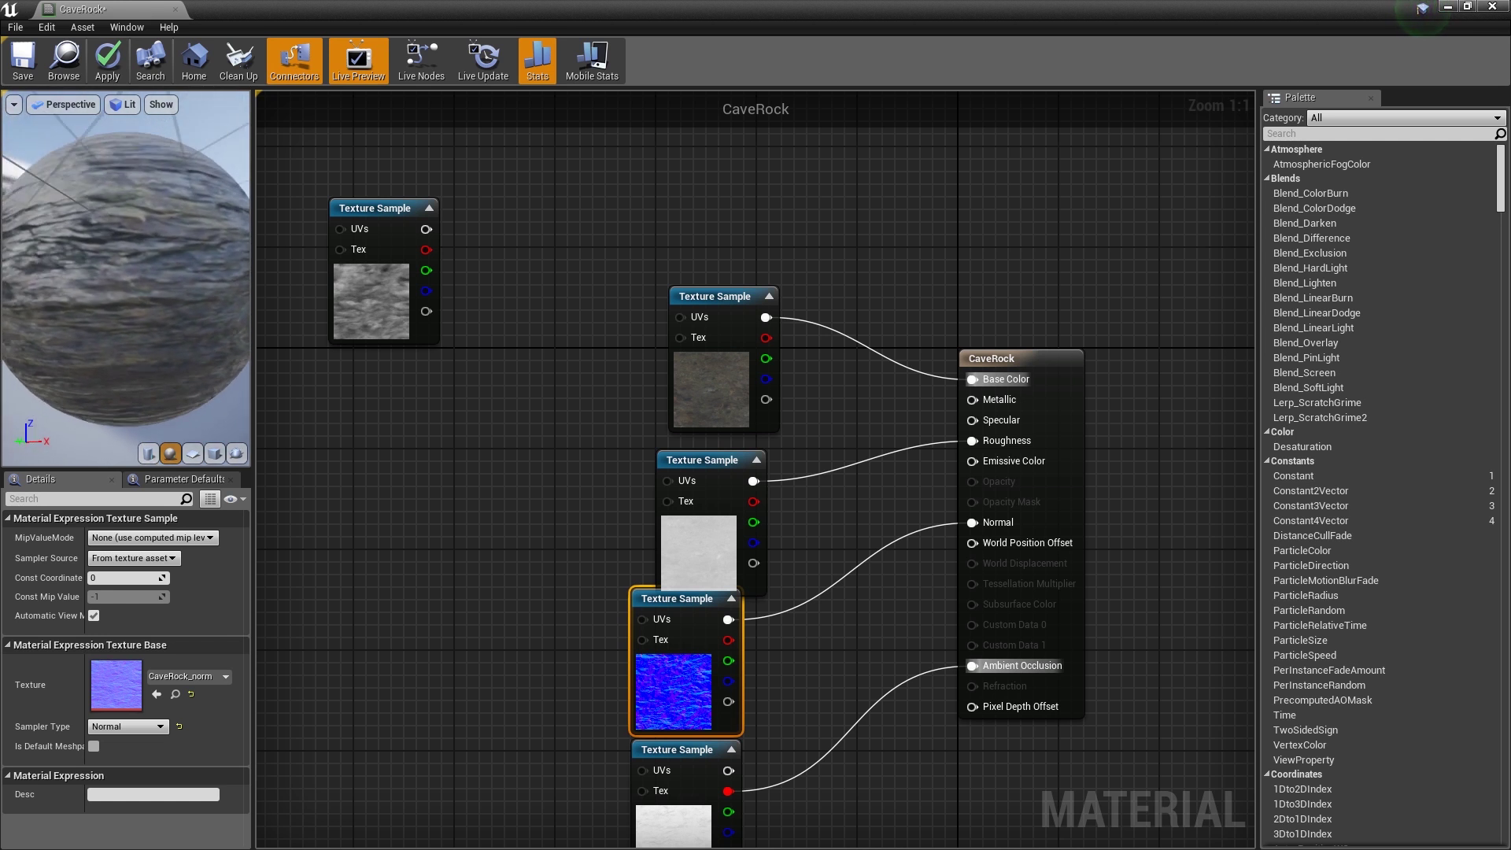
drag(722, 548, 724, 535)
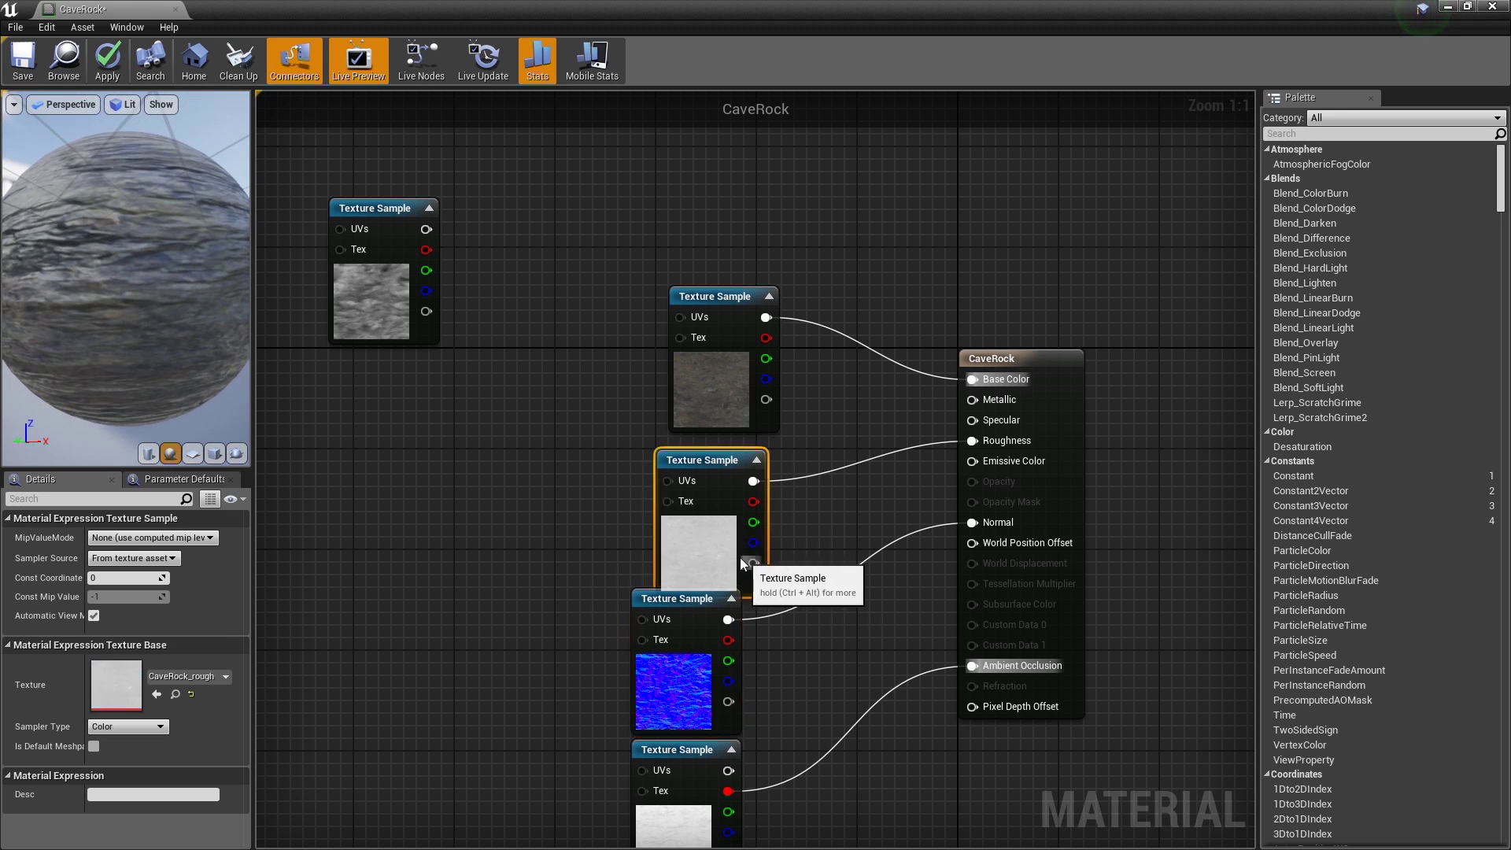
drag(388, 210, 363, 424)
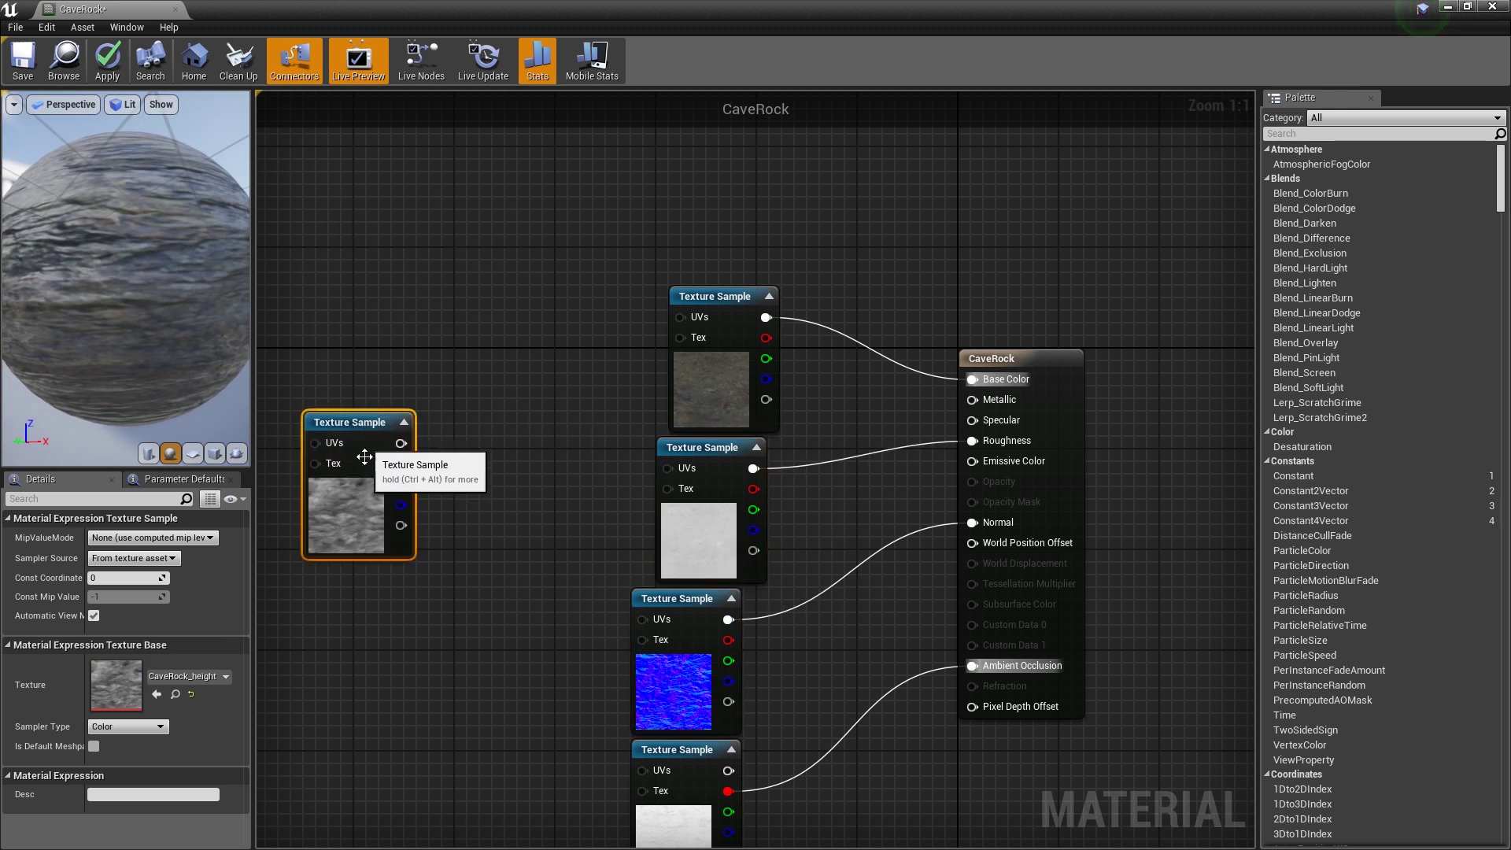
click(706, 558)
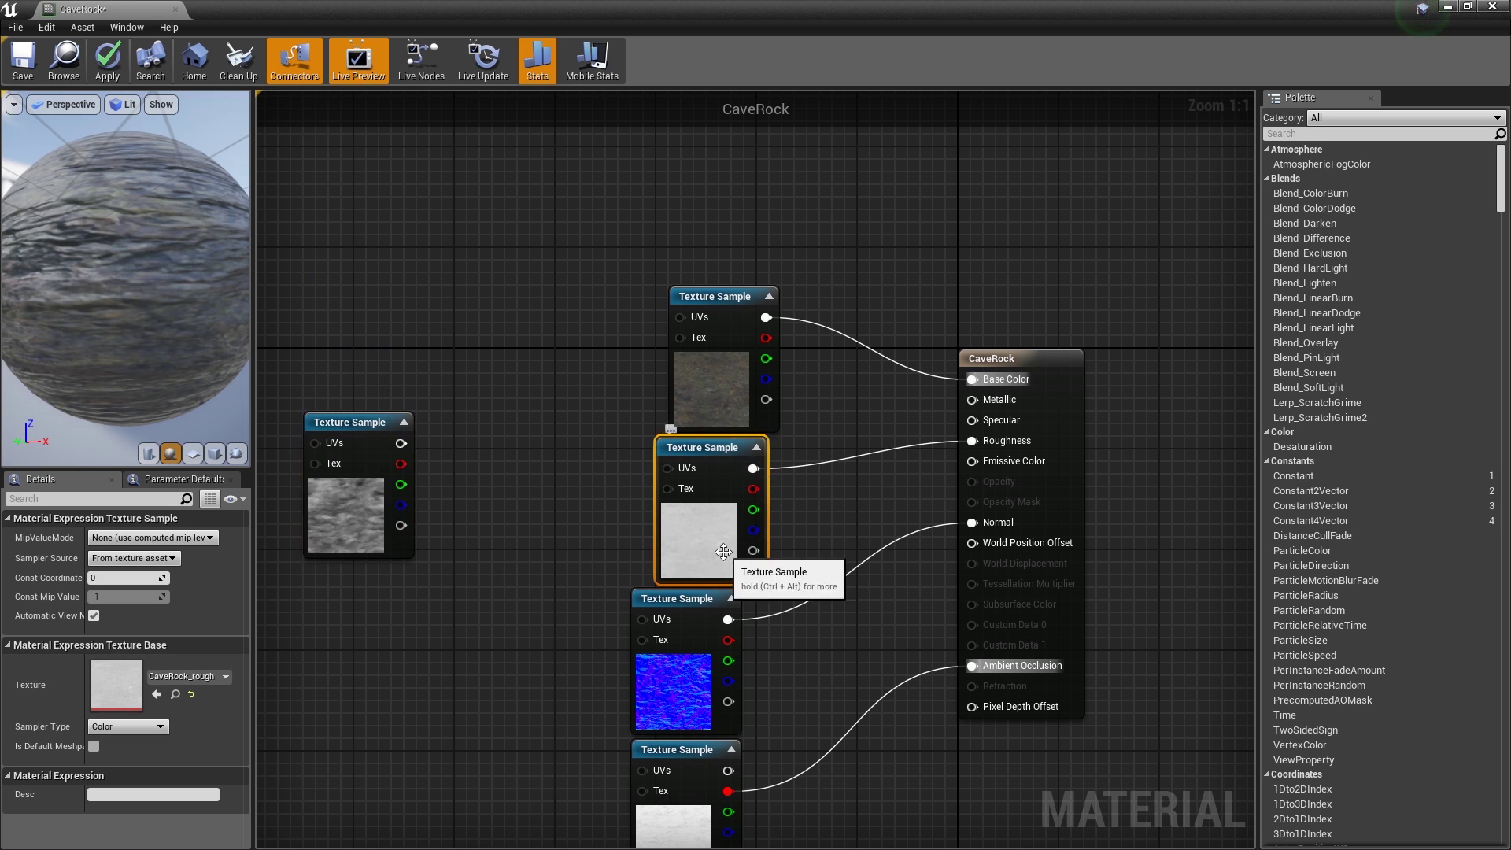
- Delete the roughness texture node and move the height texture node down and left
key(Delete)
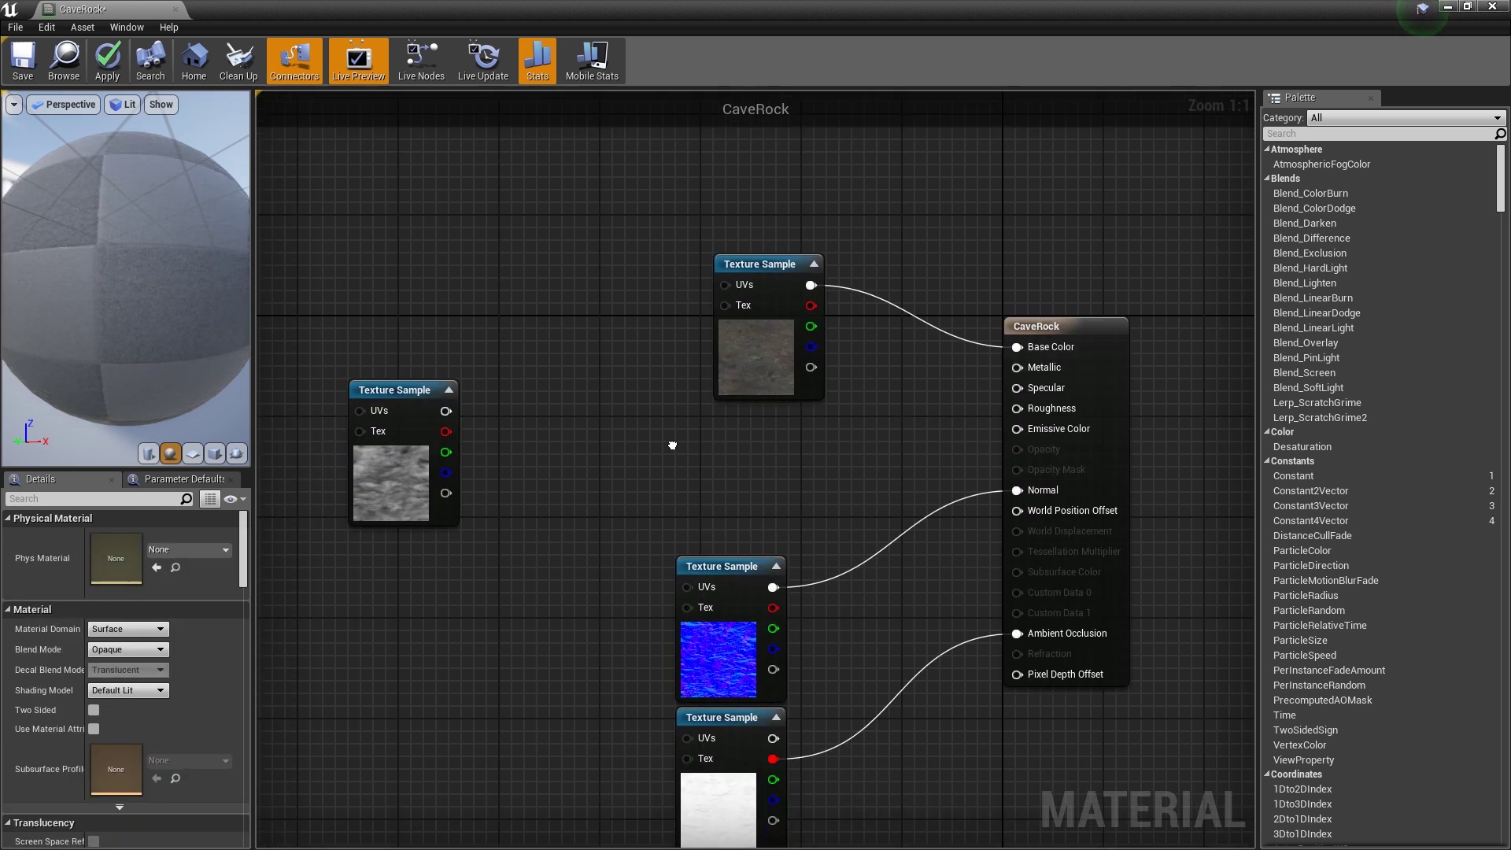
right_drag(629, 484, 732, 424)
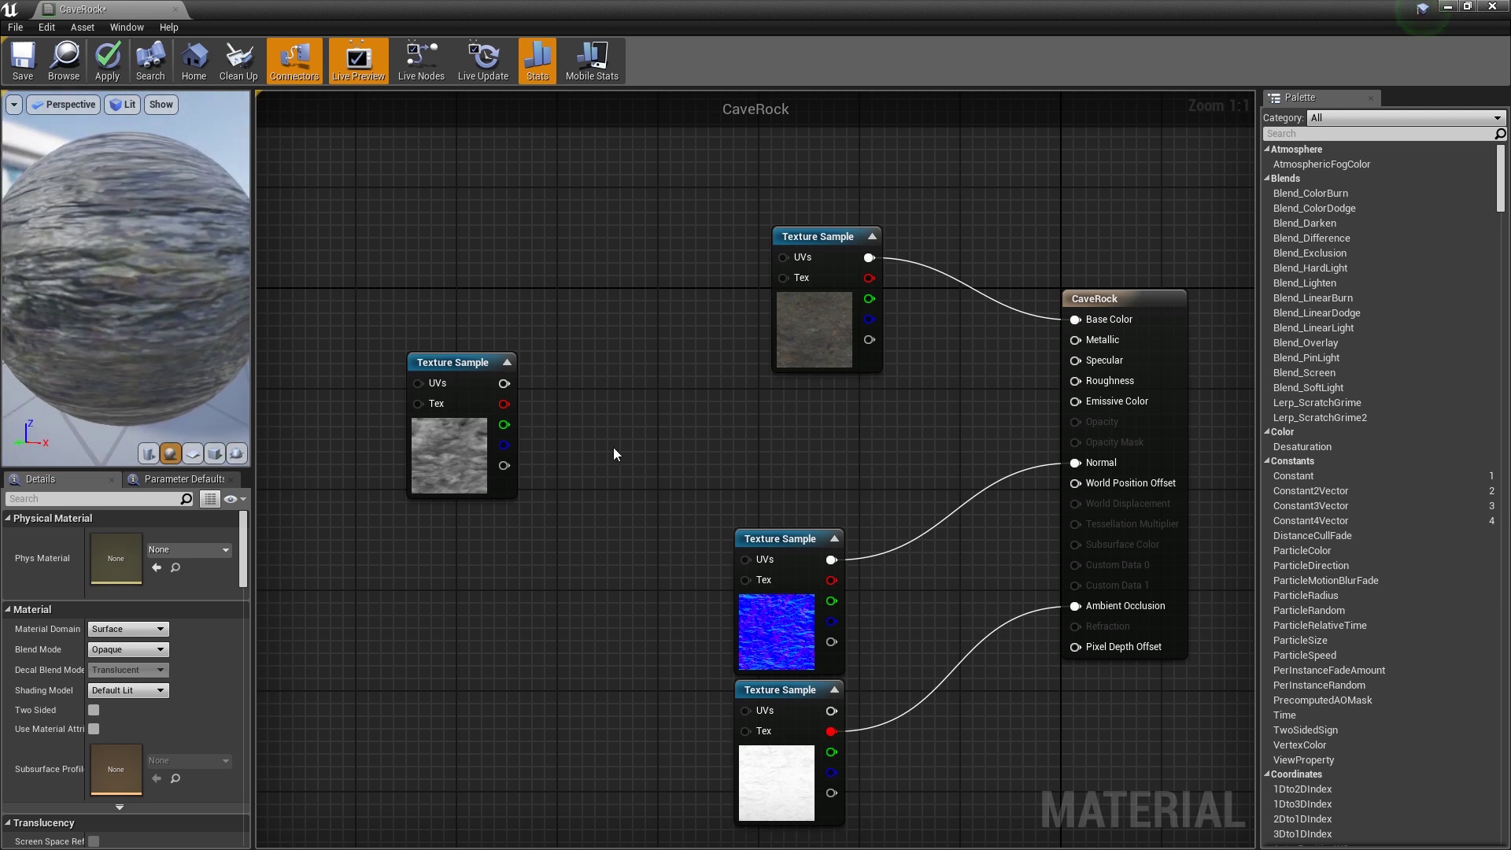
click(798, 309)
click(789, 650)
click(759, 779)
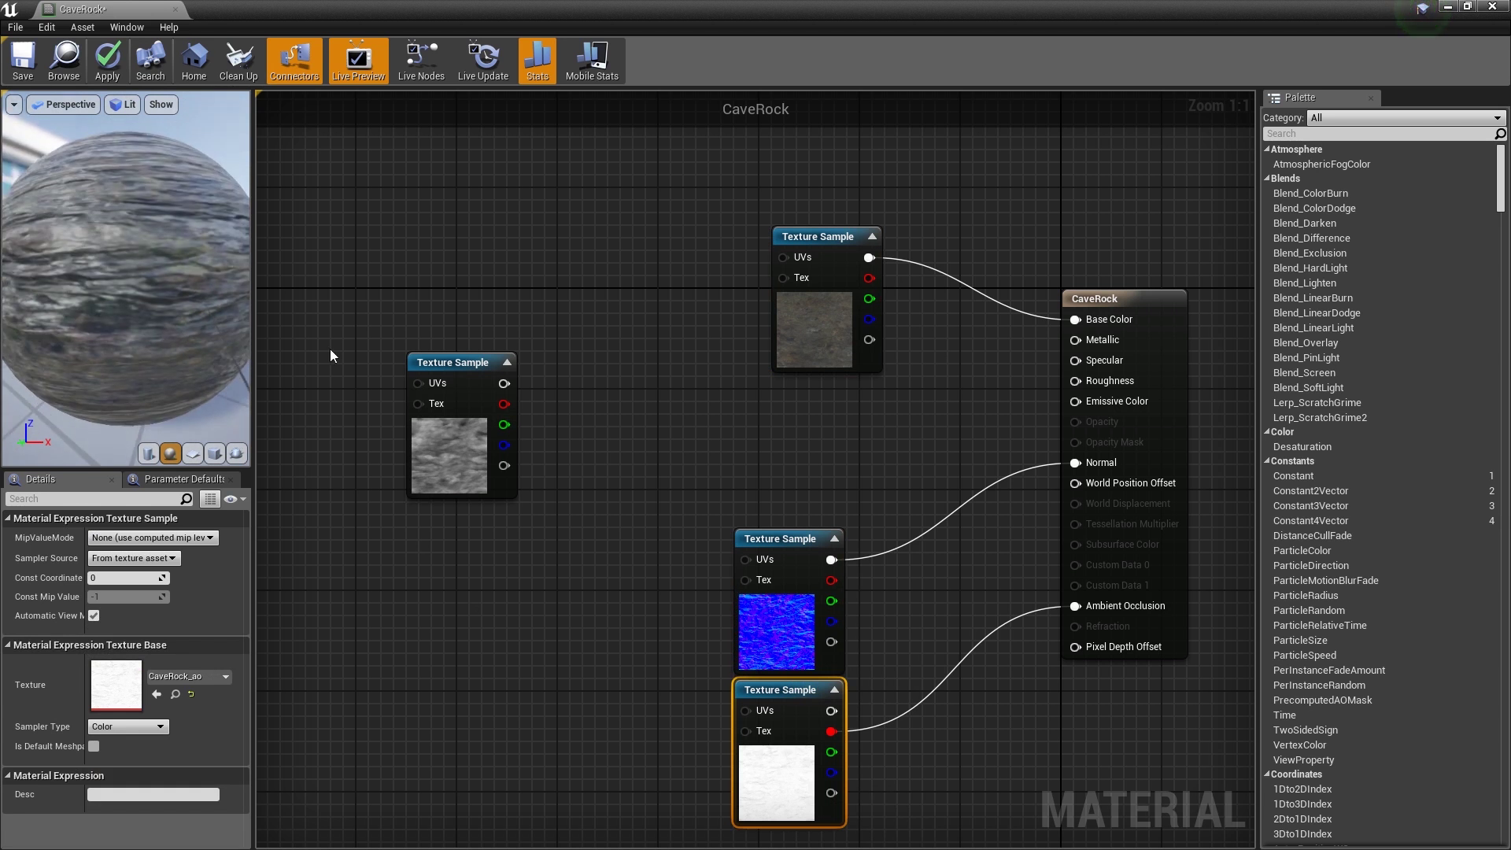
click(474, 433)
drag(474, 432, 346, 495)
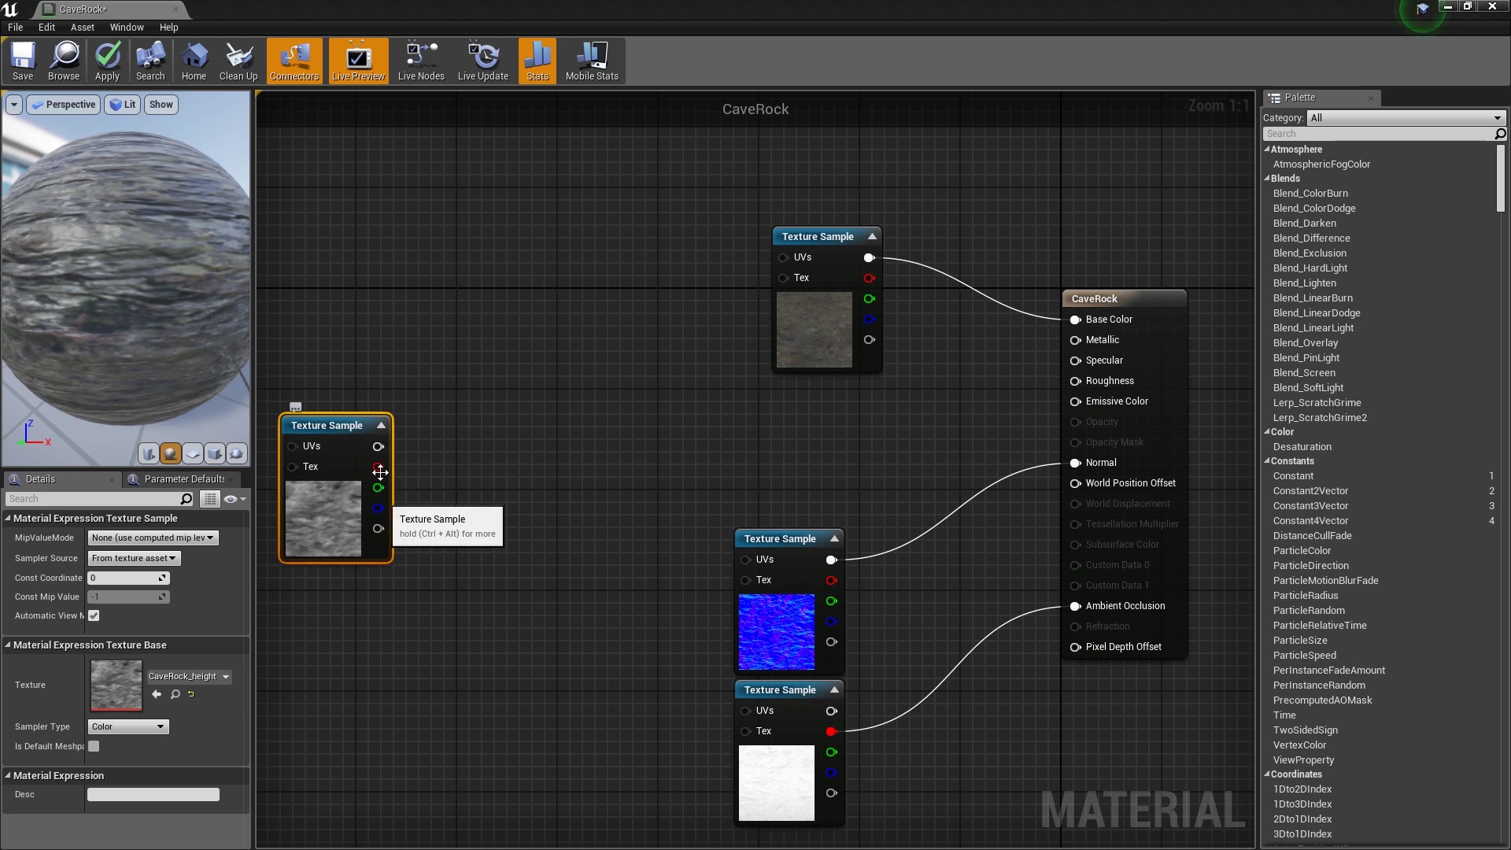
- Add a BumpOffset node from the height texture's output wire
drag(376, 467, 404, 480)
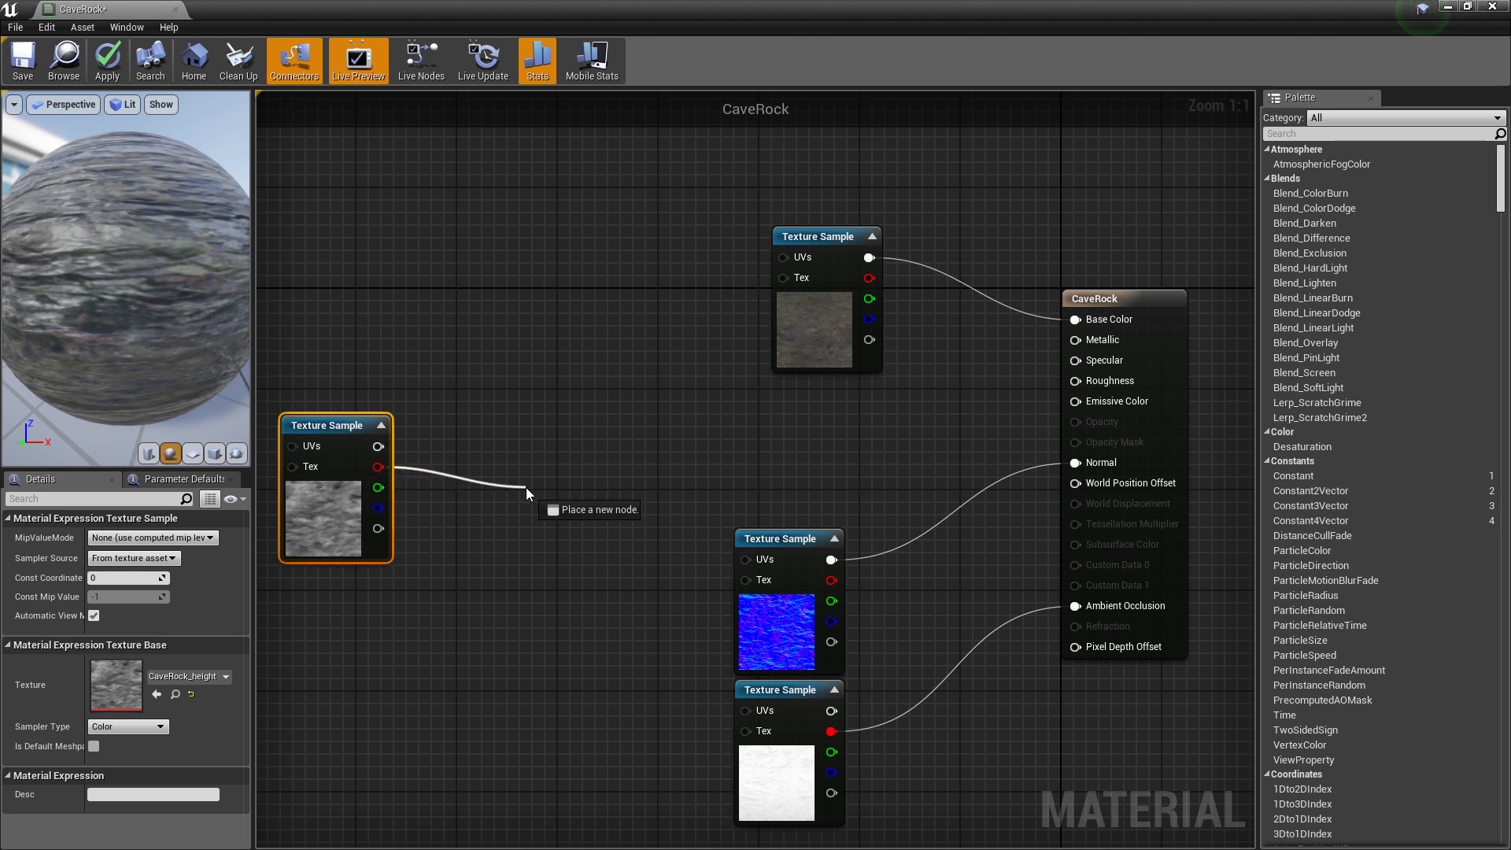
drag(516, 512, 526, 488)
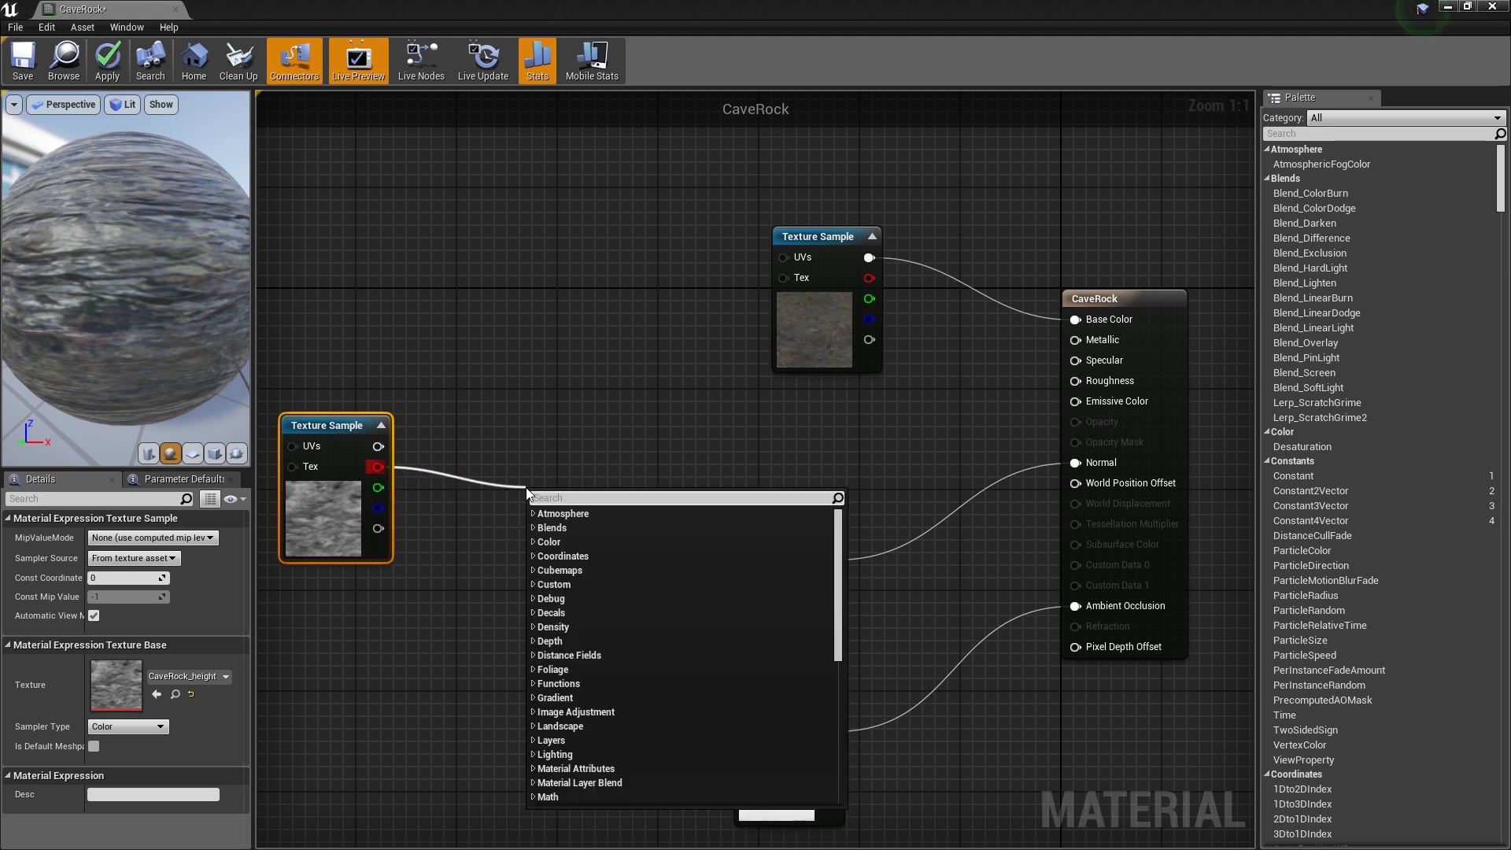
text(BumpO)
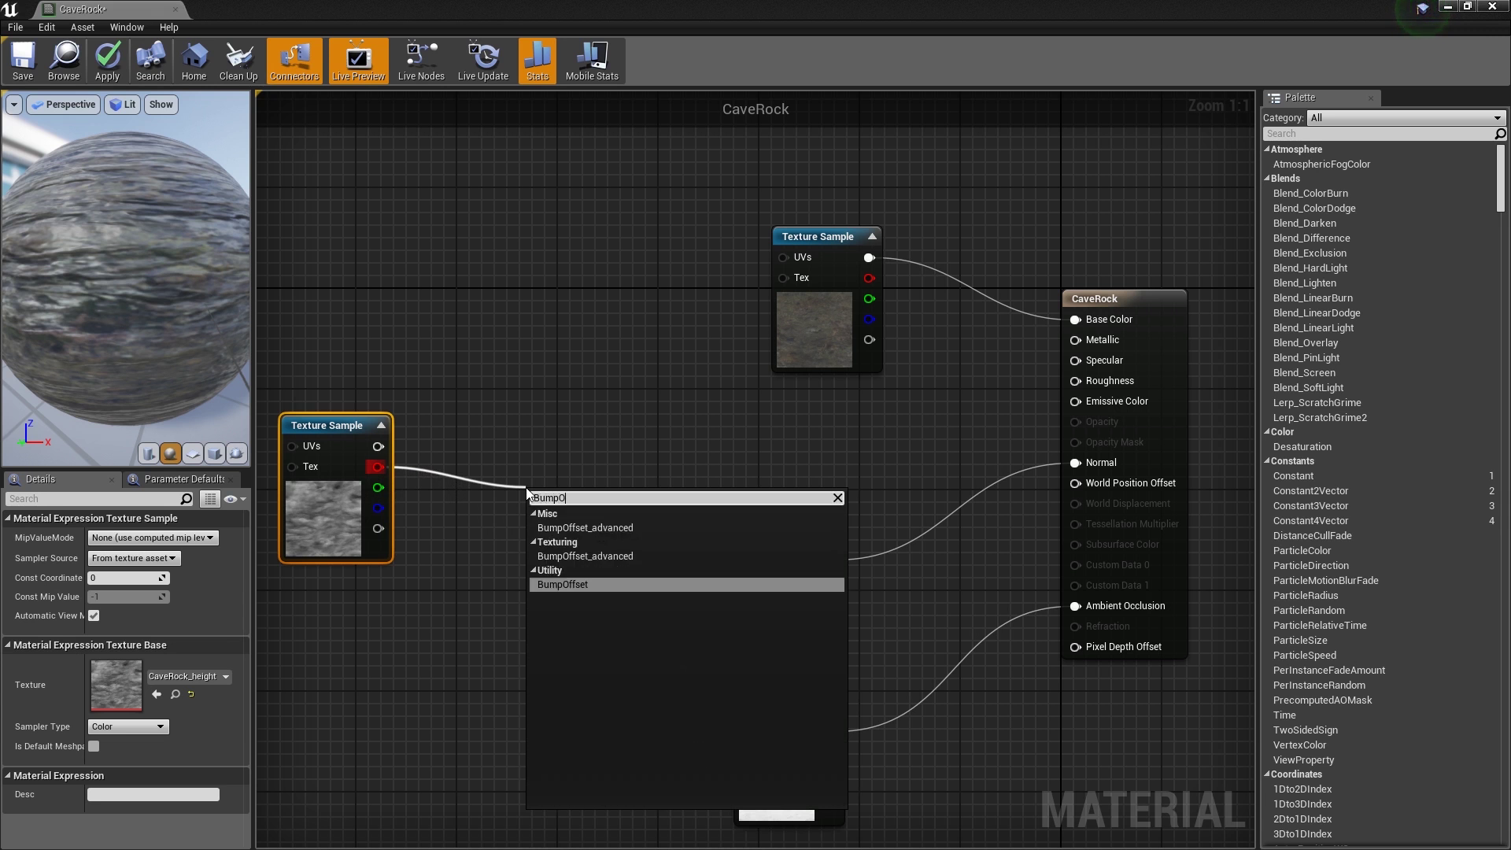
key(Return)
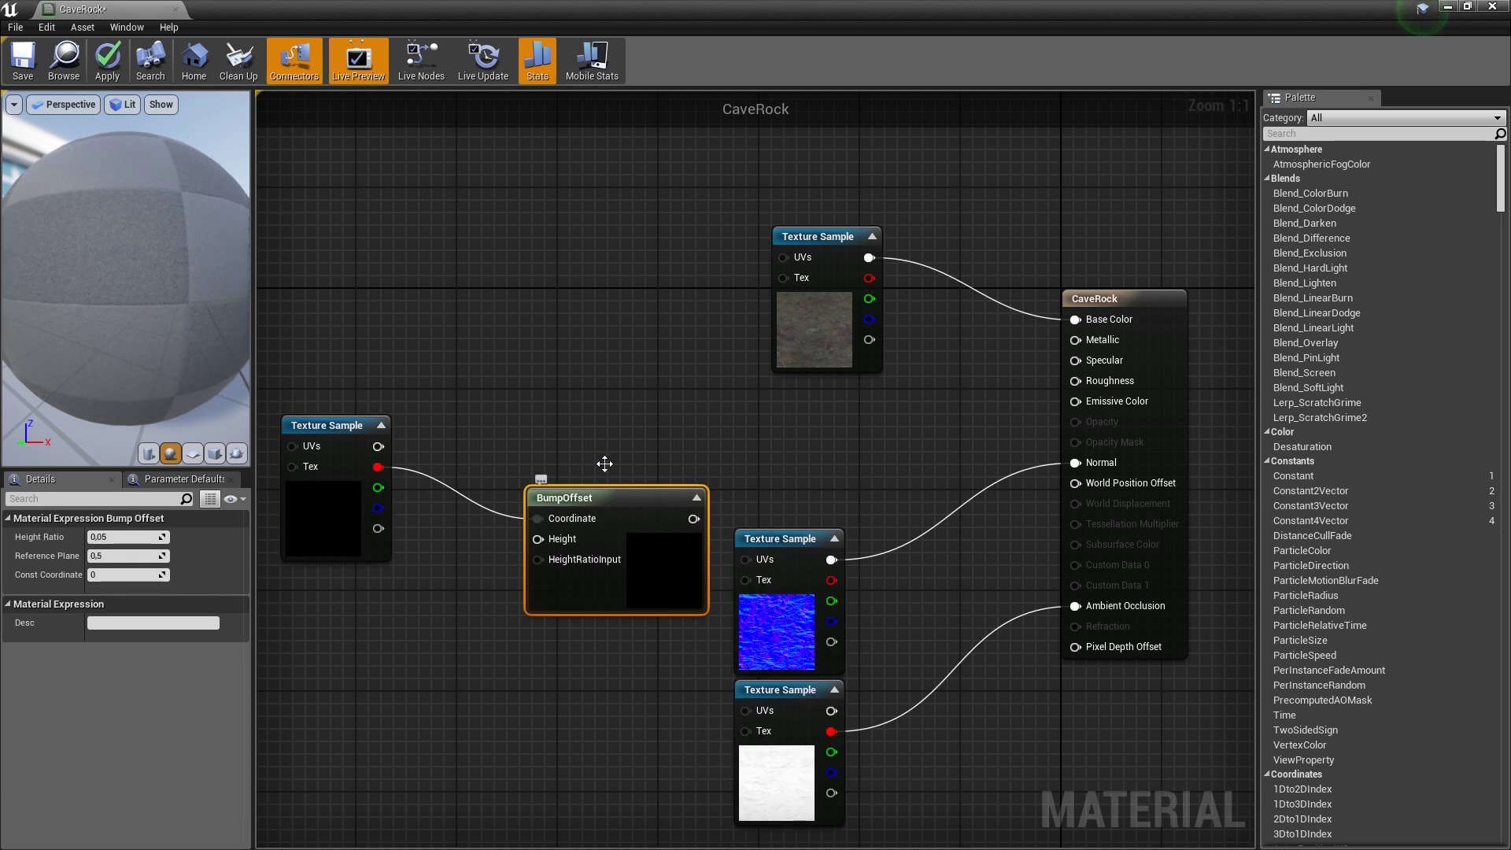
drag(598, 497, 567, 437)
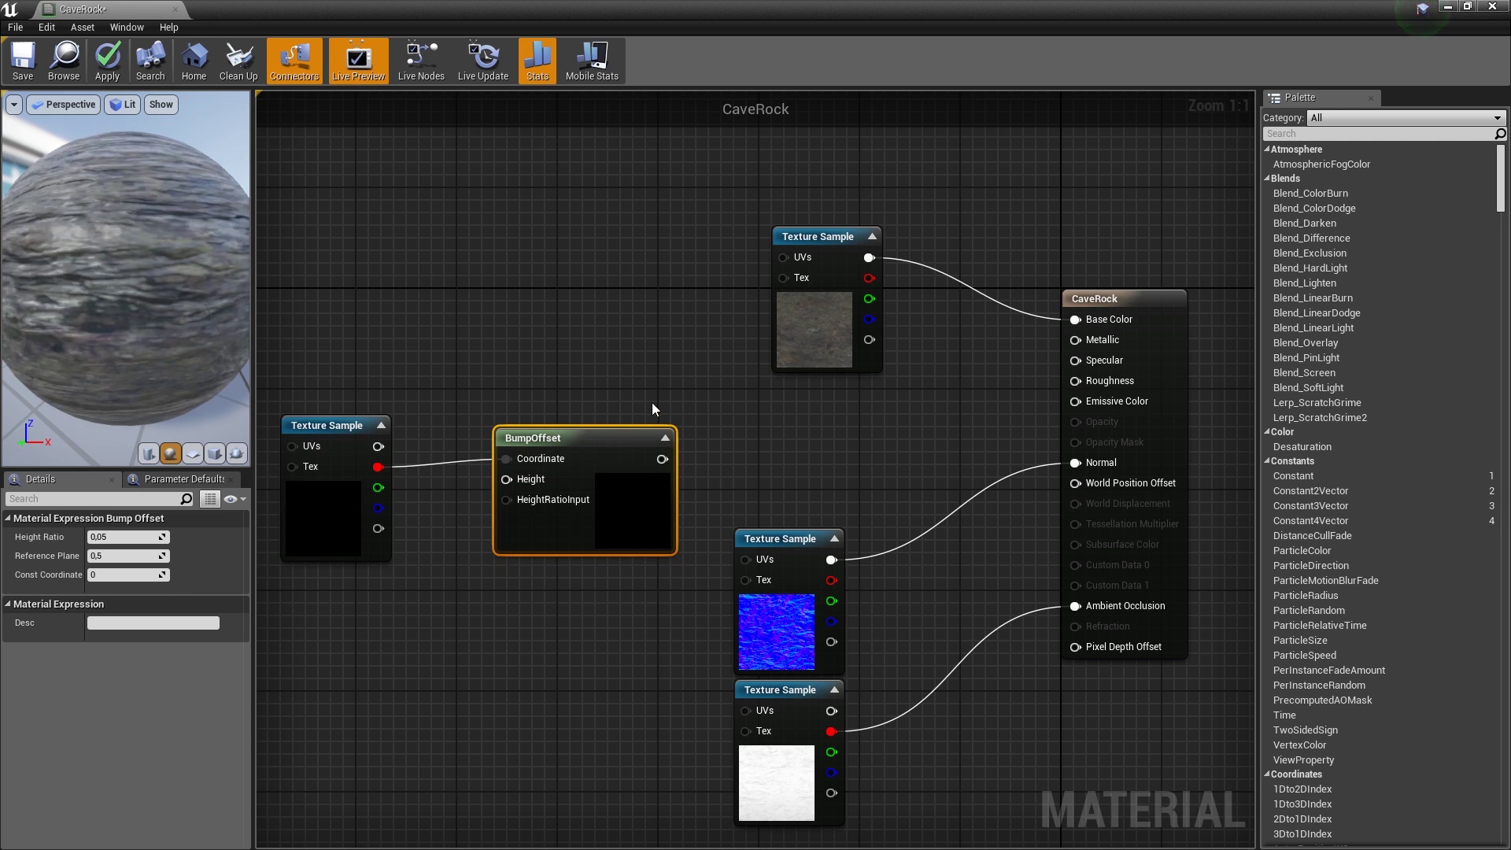
- Connect BumpOffset's output to the UVs of the albedo, normal and AO textures
drag(662, 459, 784, 258)
drag(662, 459, 747, 561)
right_drag(686, 467, 683, 230)
drag(660, 222, 743, 473)
right_drag(587, 371, 636, 479)
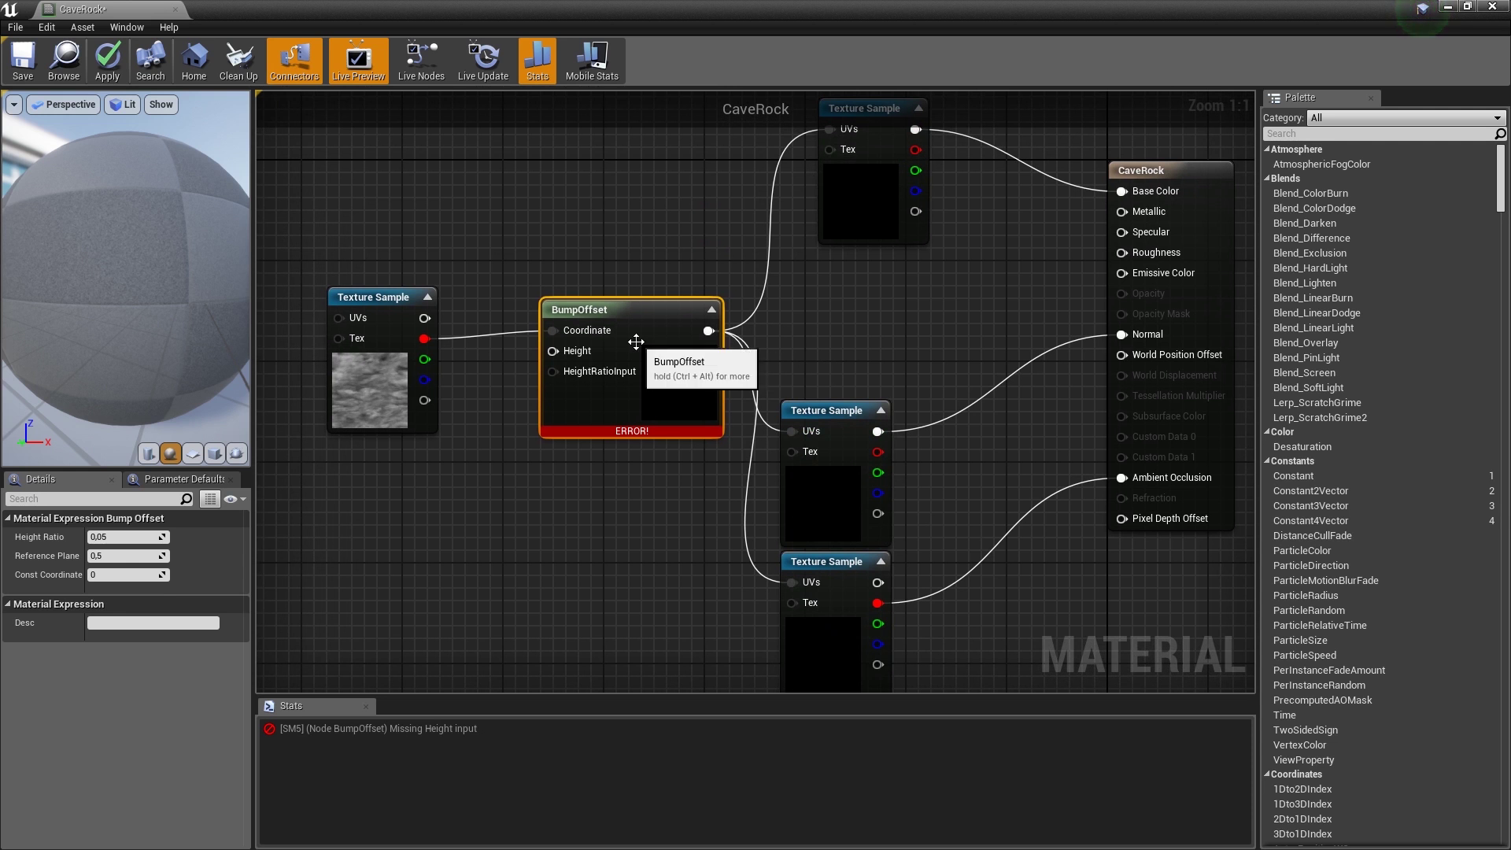
- Wire the height texture into BumpOffset's Height pin and break its old link to Coordinate
click(414, 404)
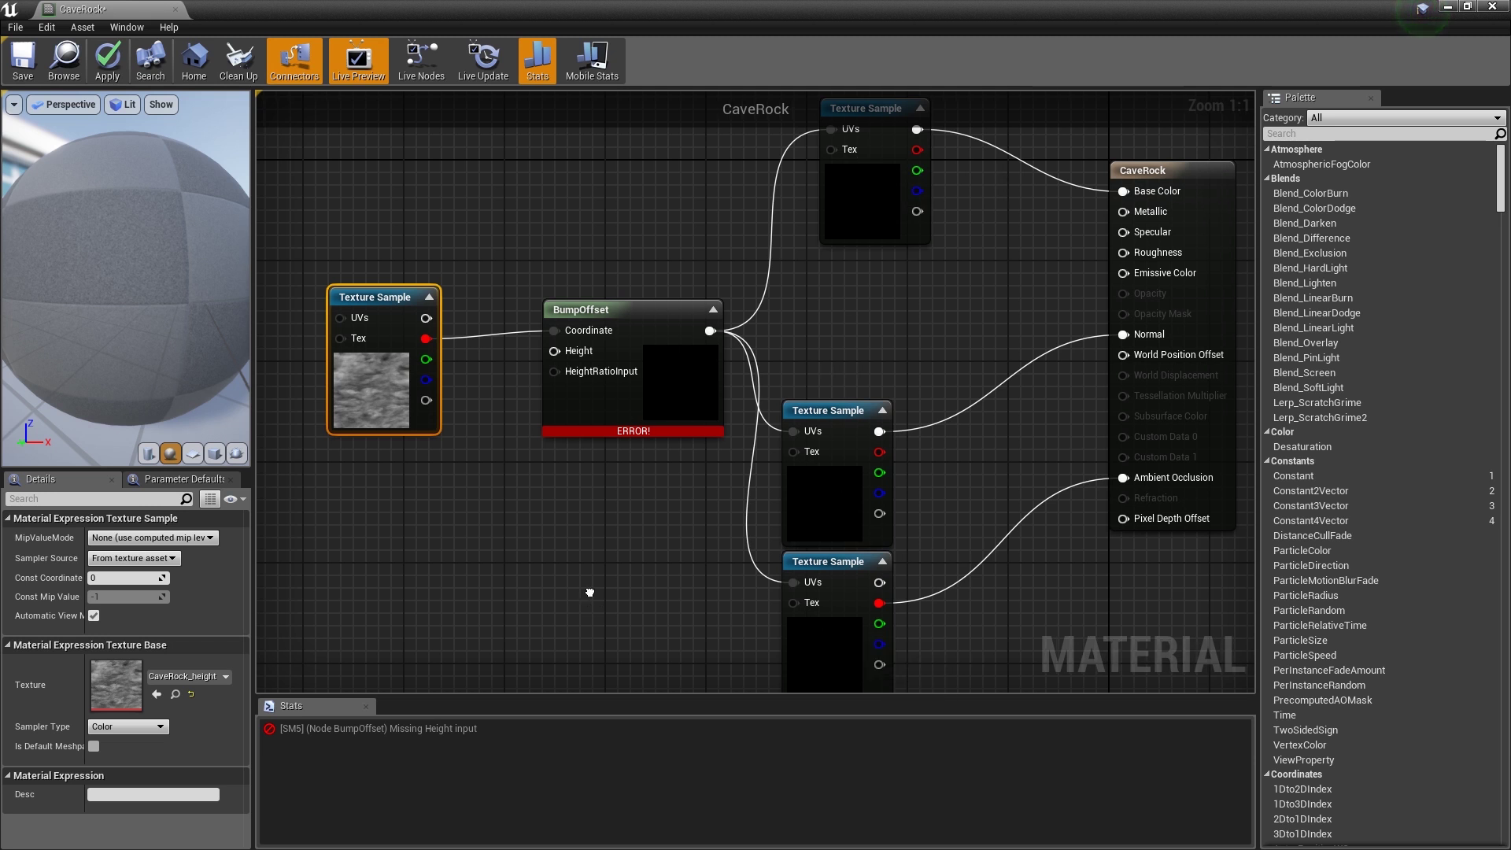
right_drag(588, 591, 707, 631)
right_drag(711, 498, 863, 438)
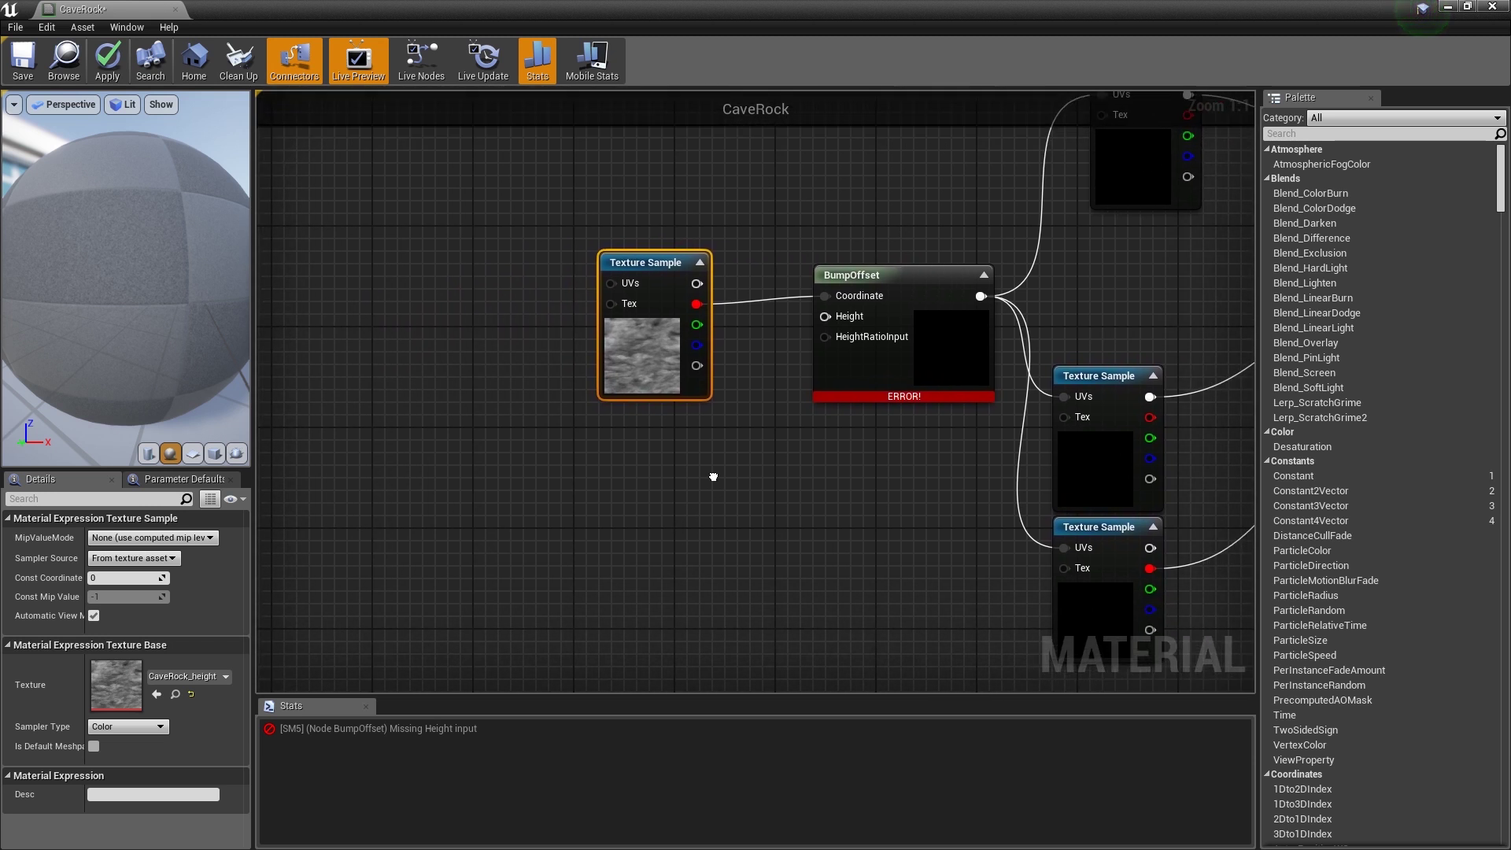
drag(694, 319, 706, 327)
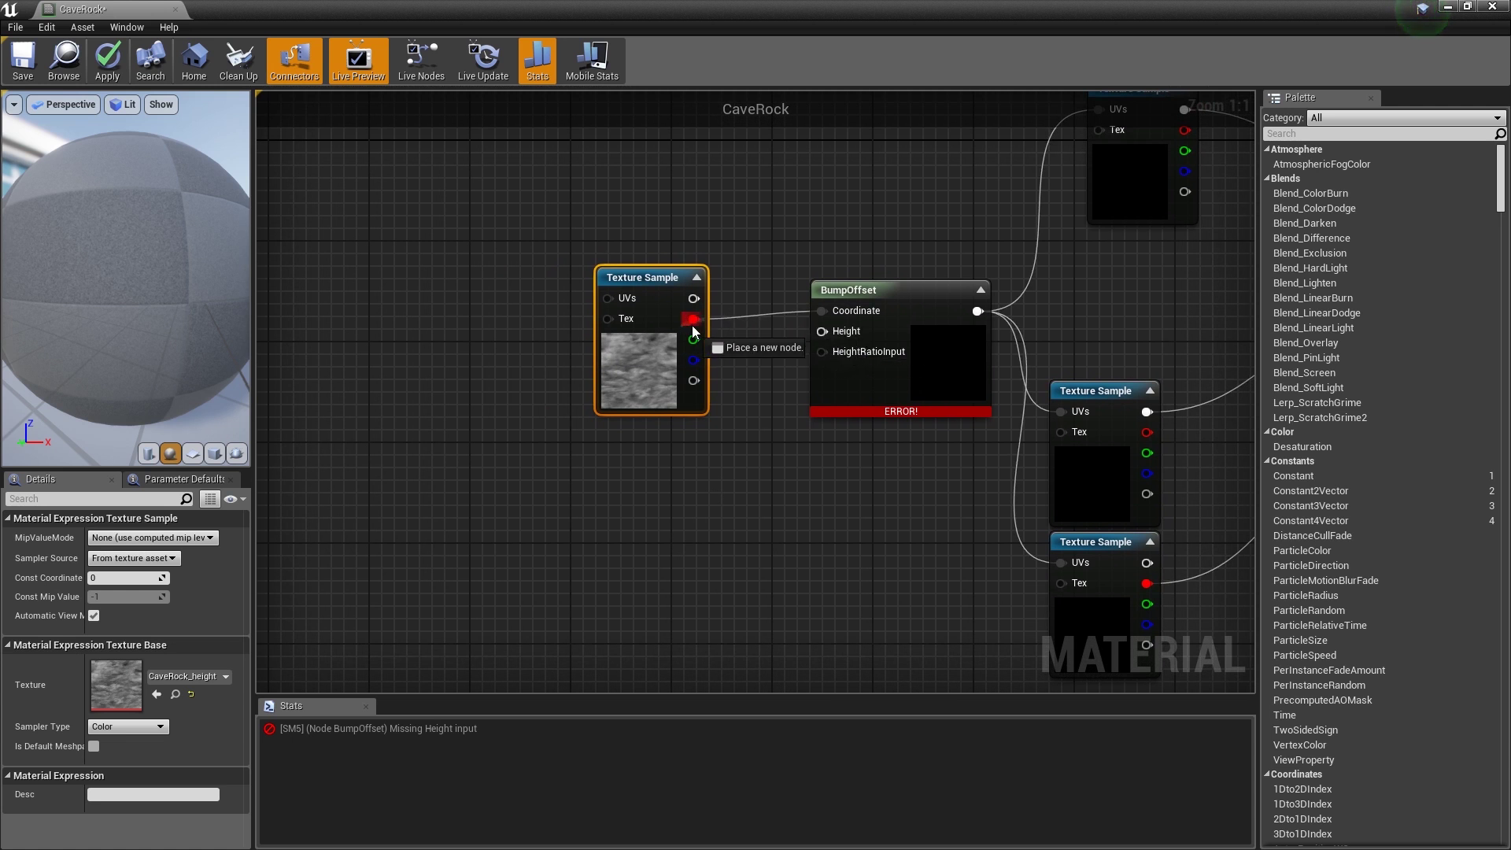
drag(837, 339, 835, 337)
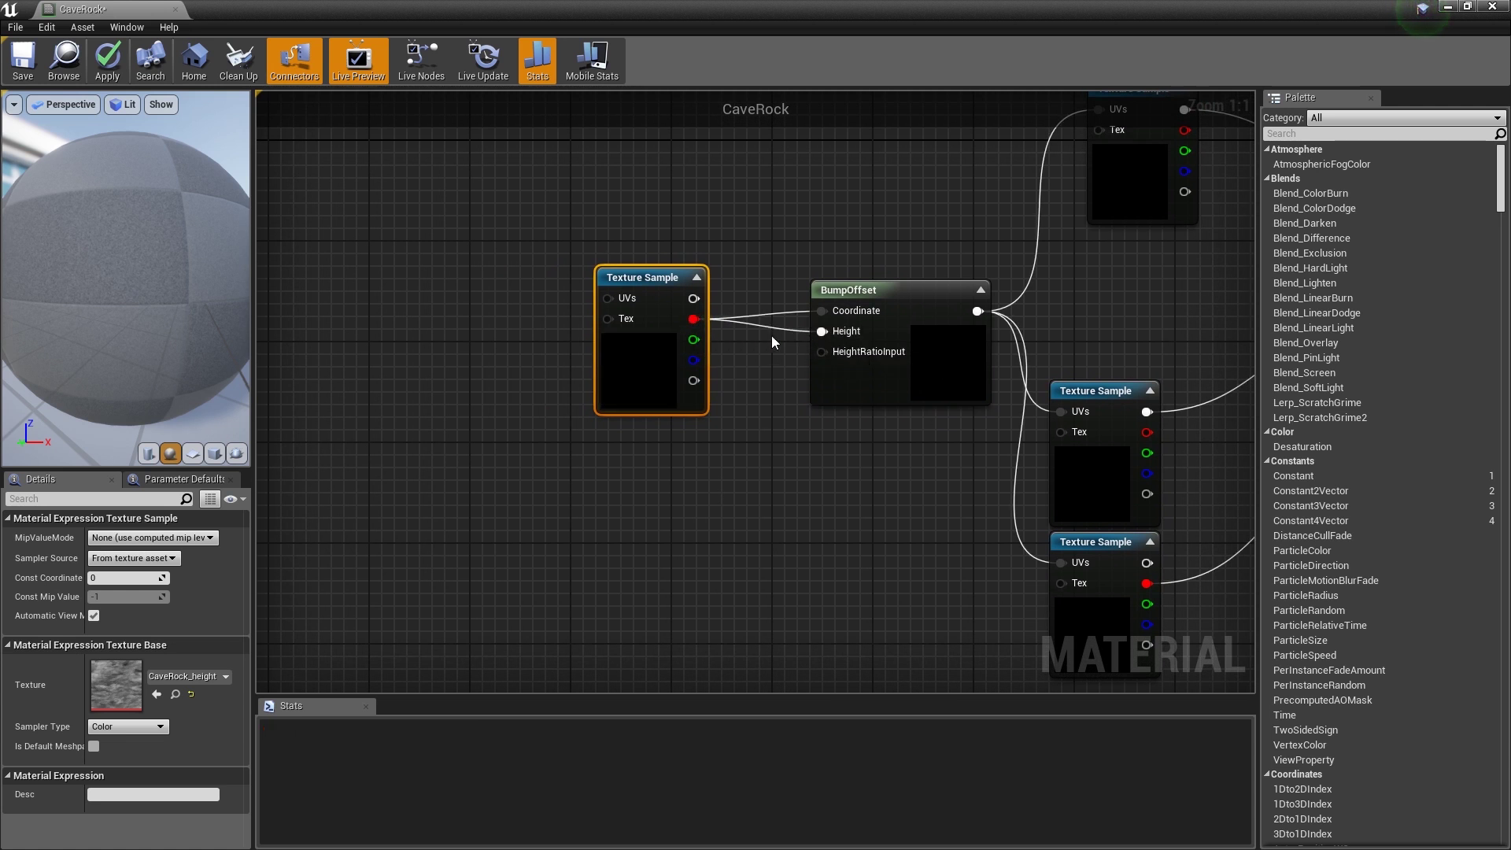
right_click(848, 315)
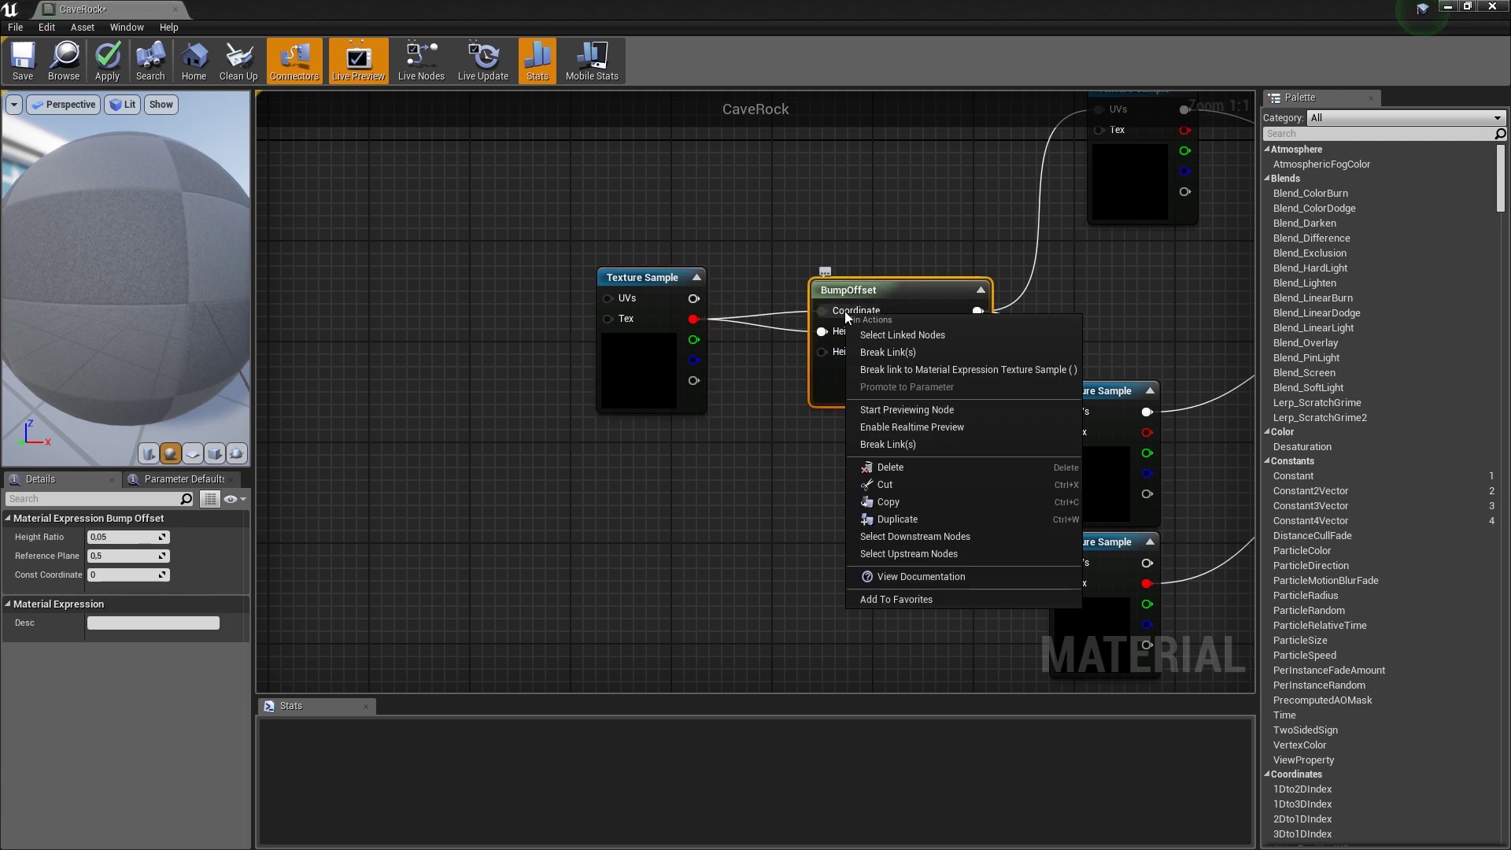
click(901, 352)
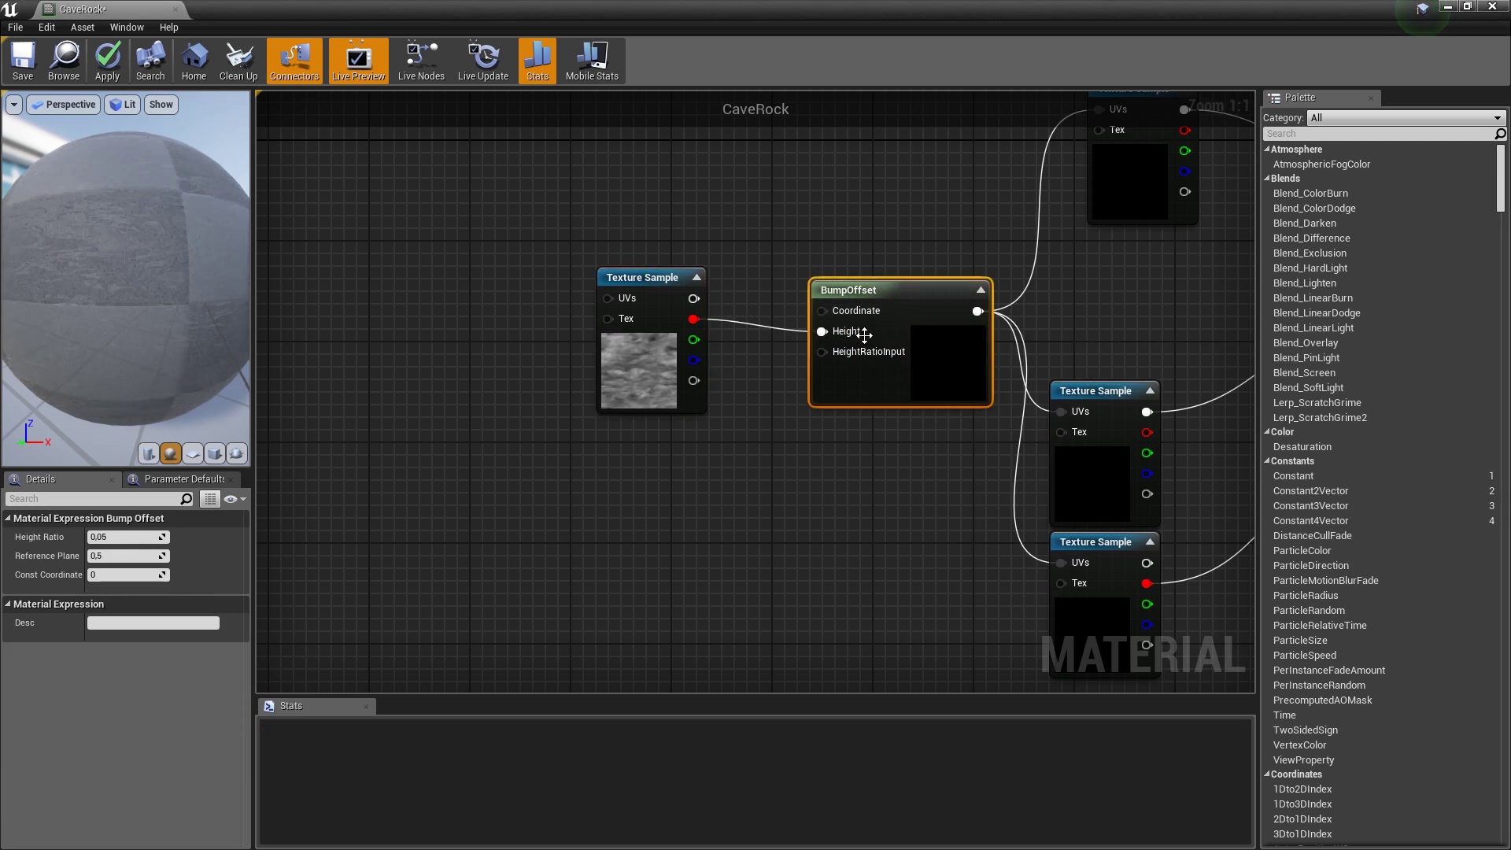
right_drag(817, 475, 758, 418)
click(568, 526)
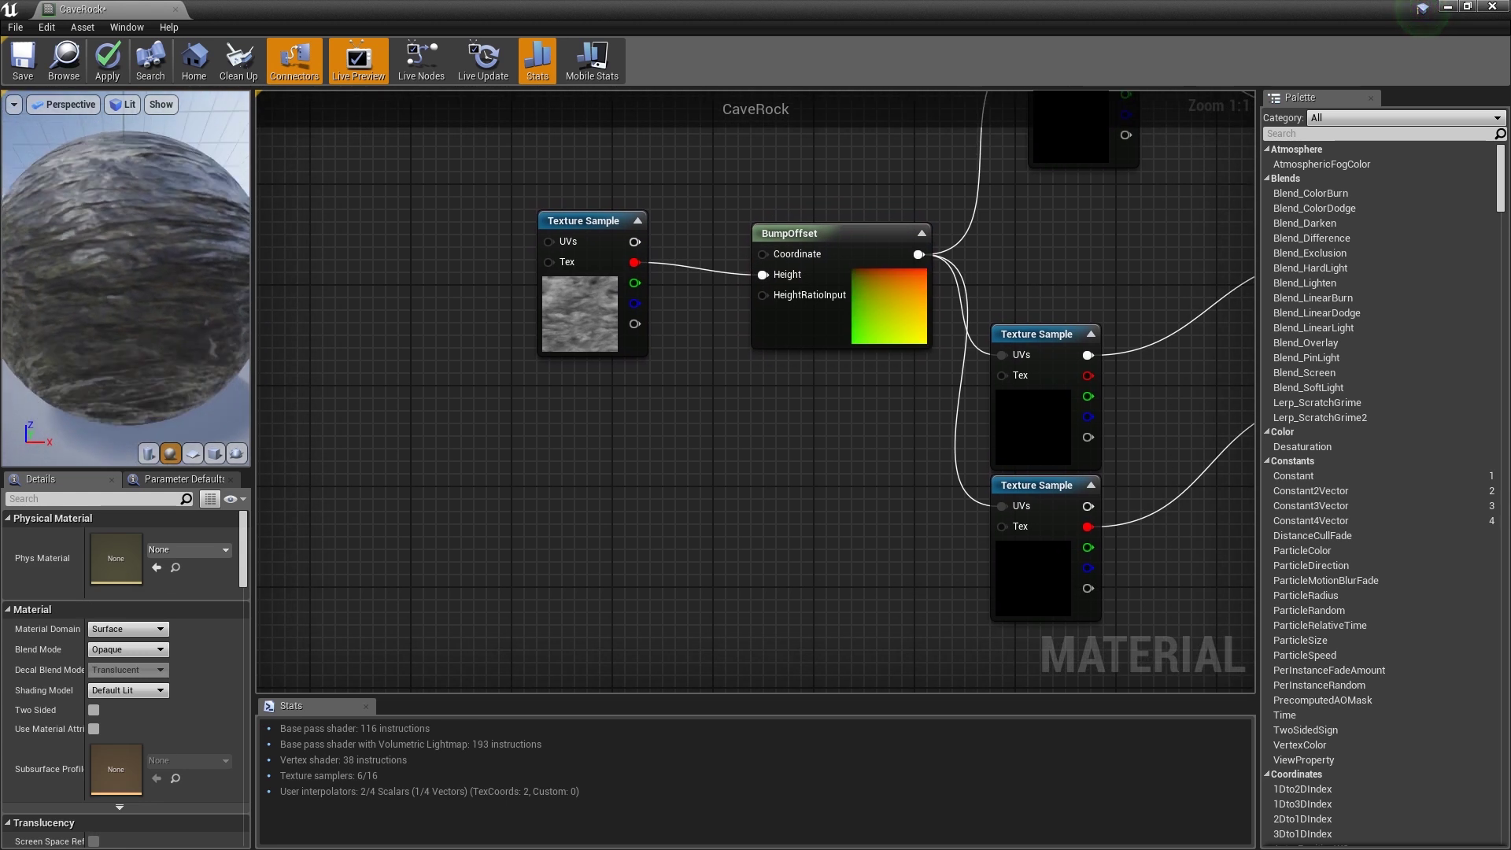
- Add a Constant node and connect its output to BumpOffset's HeightRatioInput
click(587, 449)
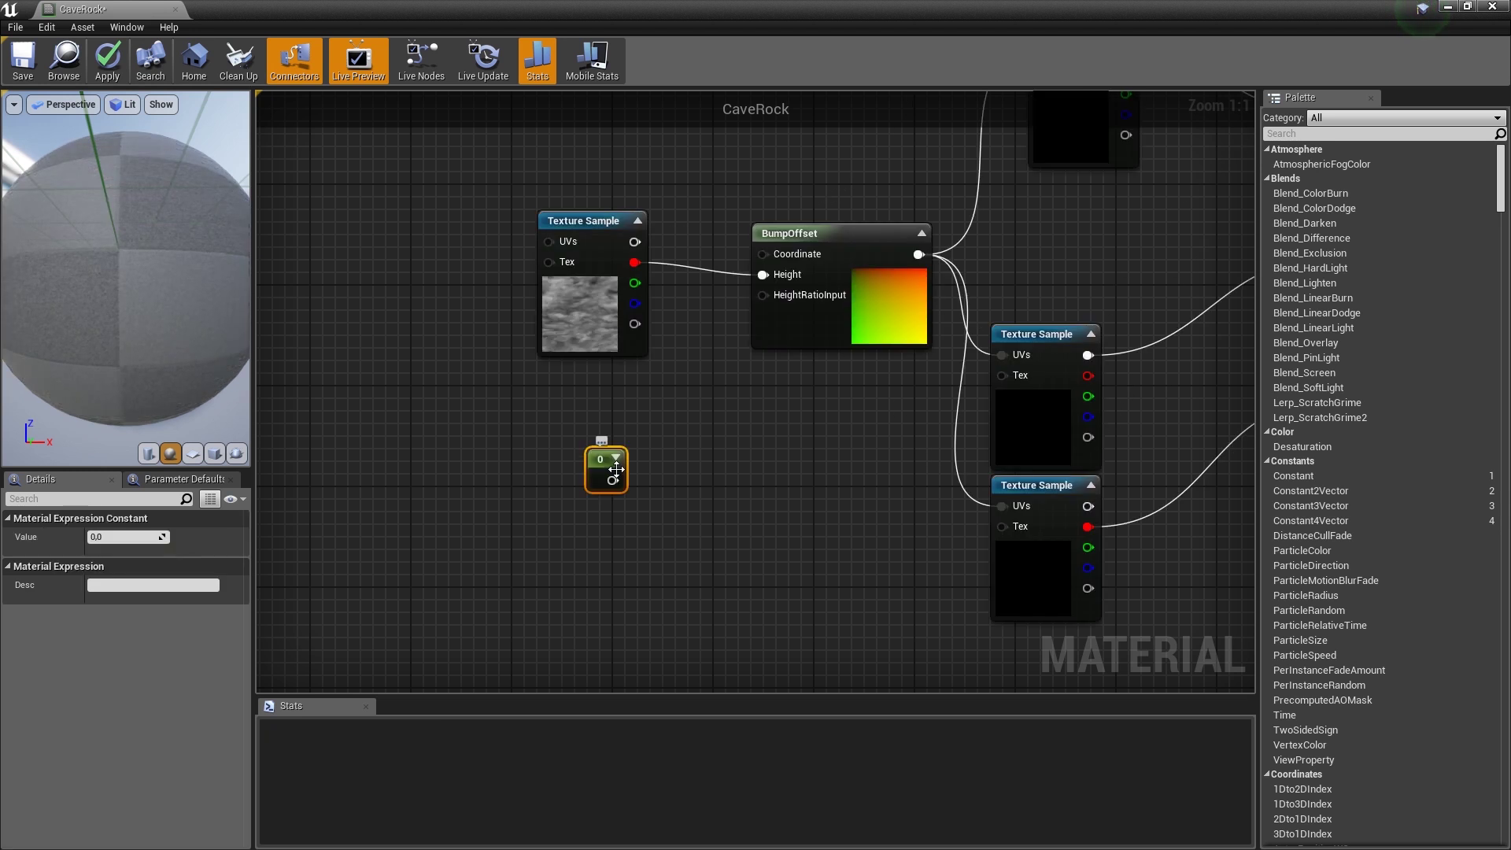
mouse_move(606, 458)
mouse_down()
mouse_move(531, 409)
mouse_move(895, 549)
mouse_move(728, 429)
mouse_move(772, 299)
mouse_up()
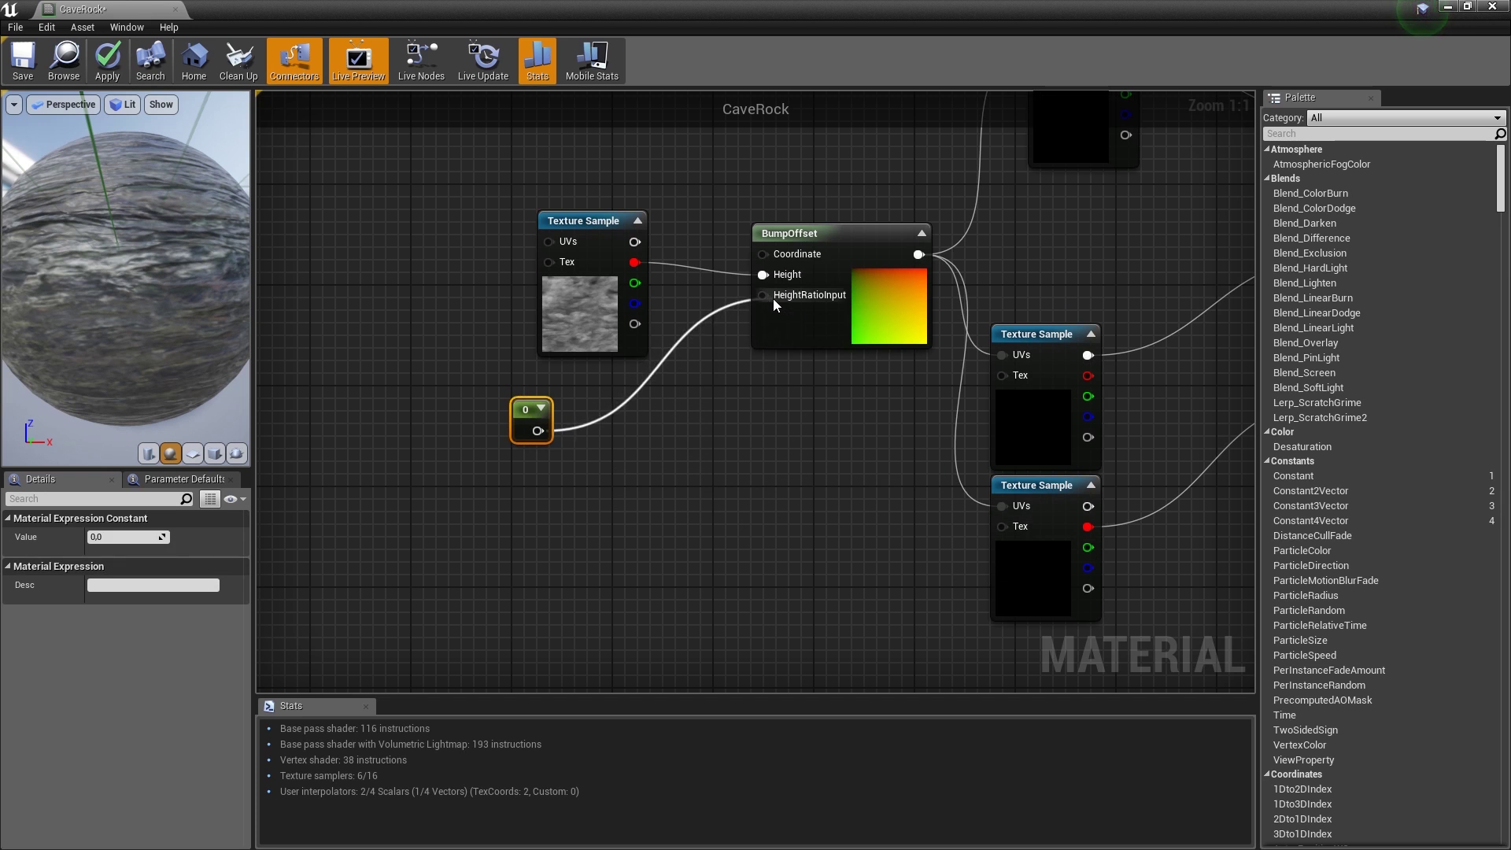
drag(524, 416, 611, 389)
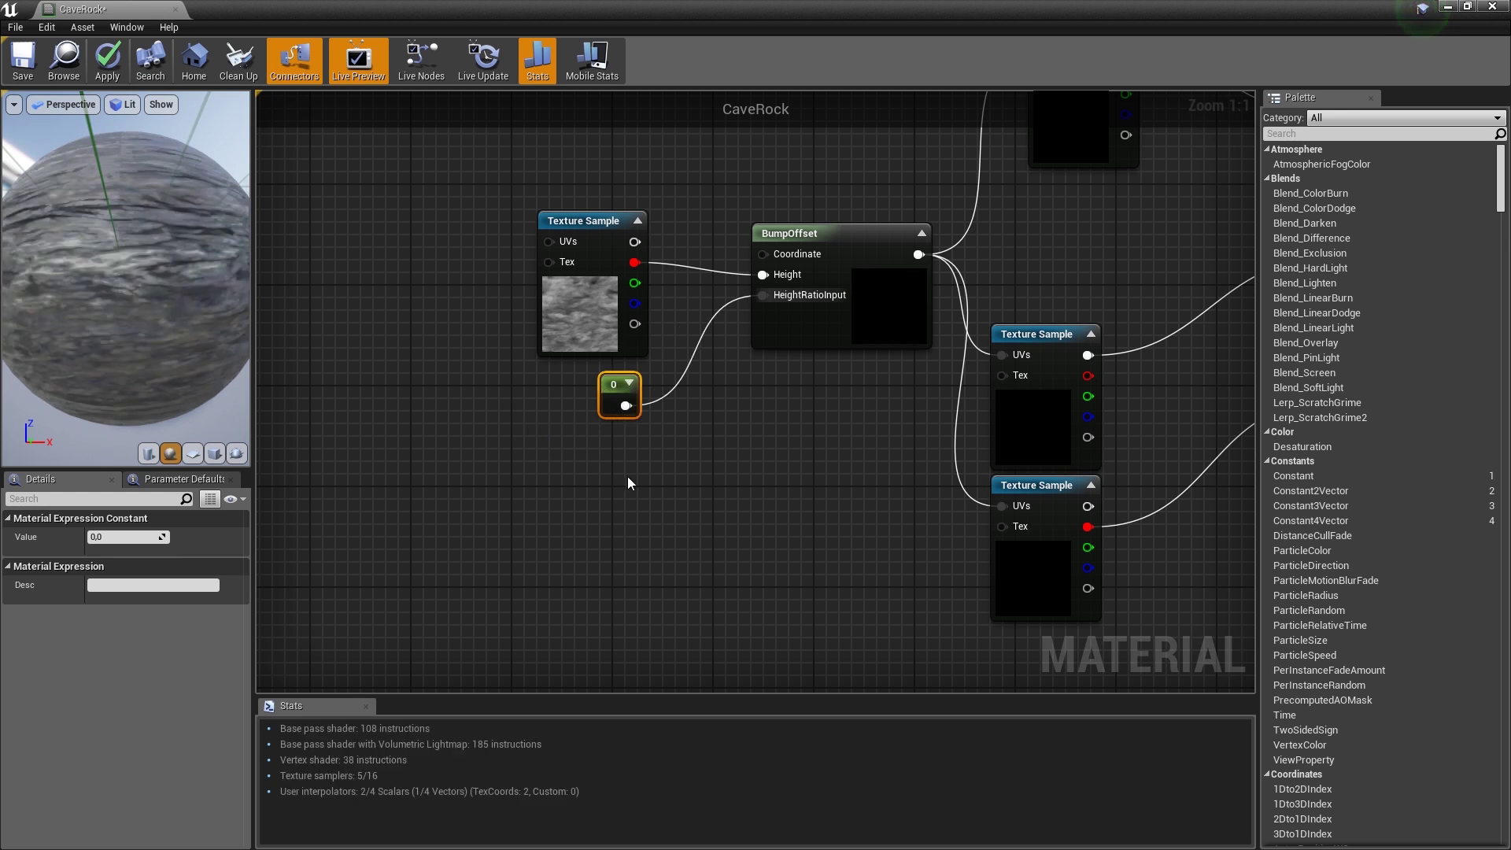
click(103, 536)
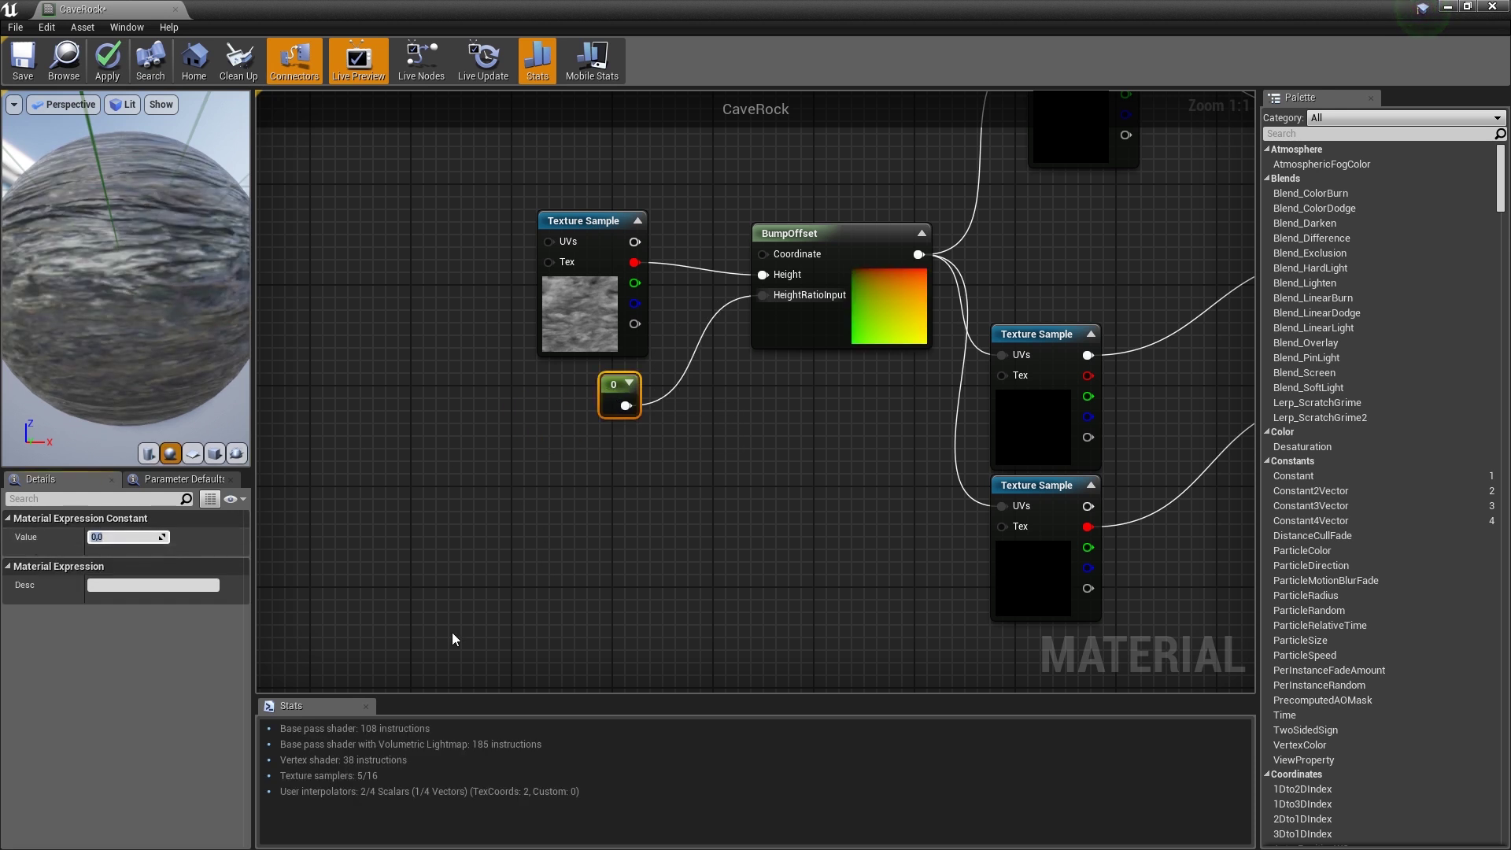
right_drag(767, 409, 568, 504)
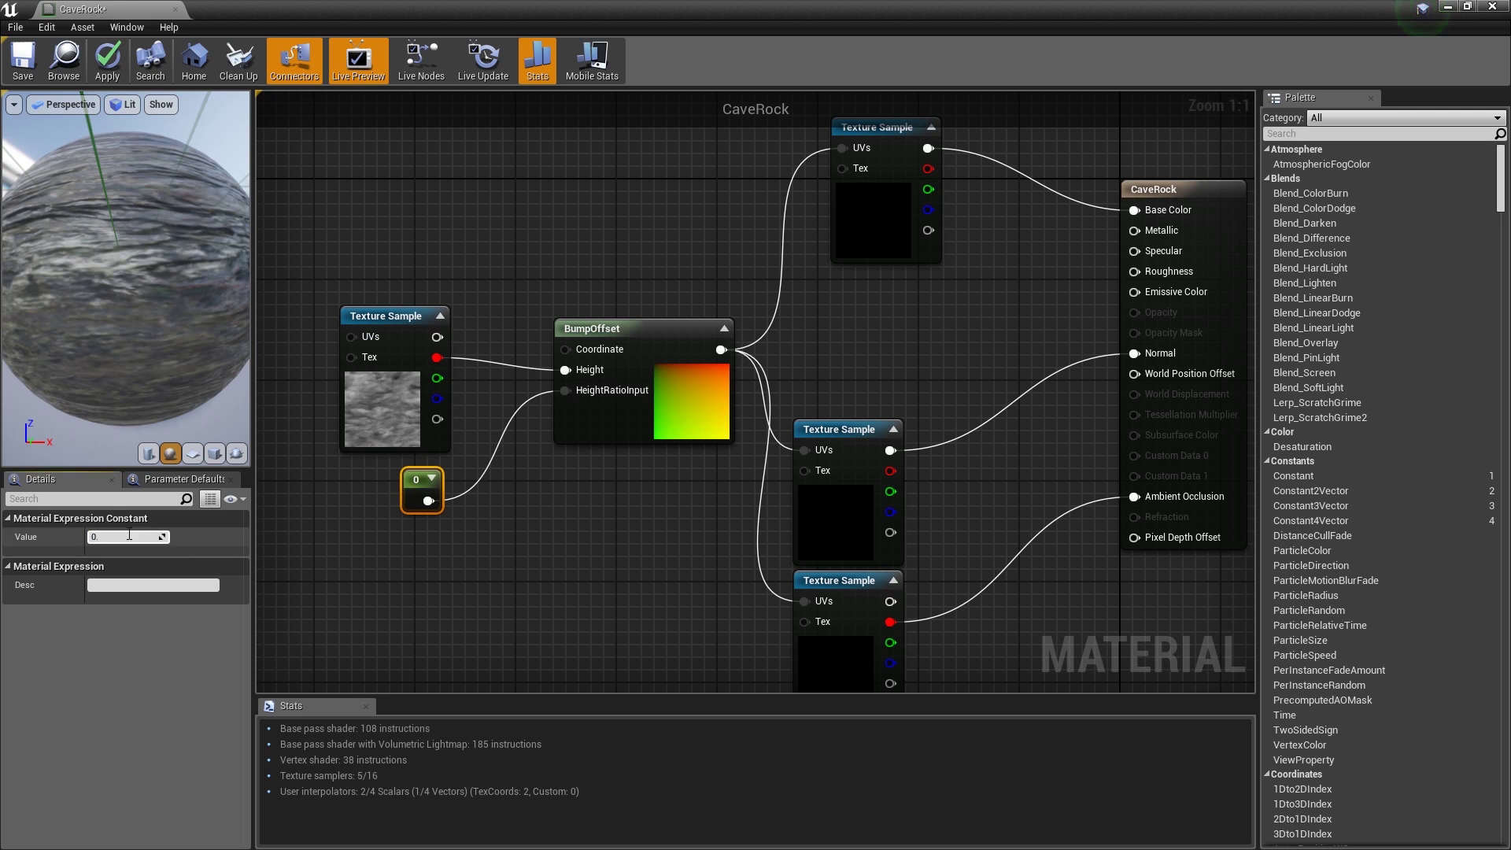
text(024)
- Try height ratio values 0.025 and 1, inspecting the preview sphere after each
key(BackSpace)
text(5)
key(Return)
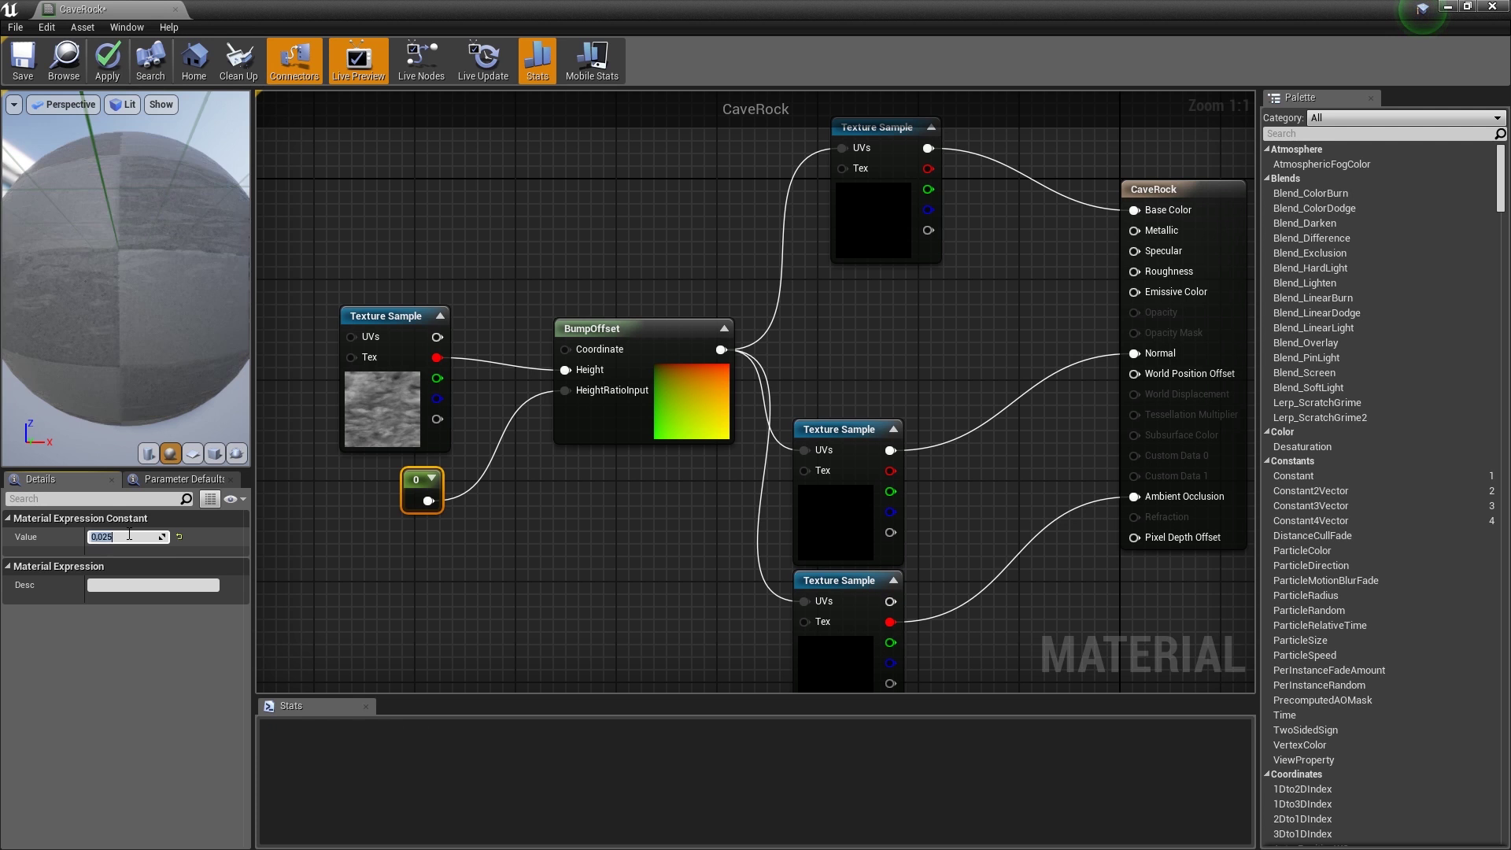
click(505, 617)
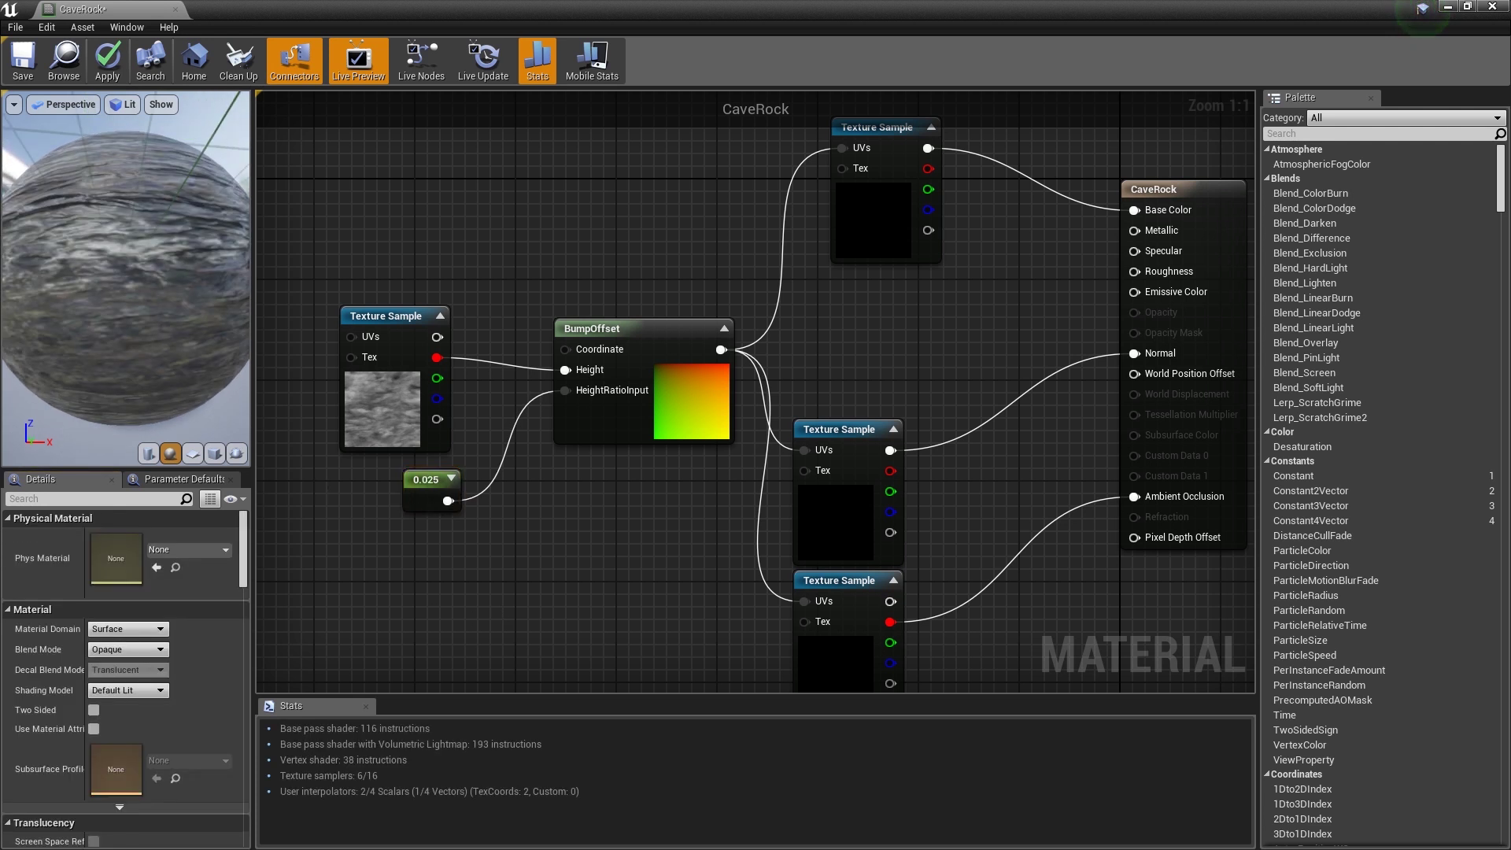
drag(157, 275, 94, 268)
click(444, 506)
click(158, 536)
text(1)
key(Return)
click(411, 569)
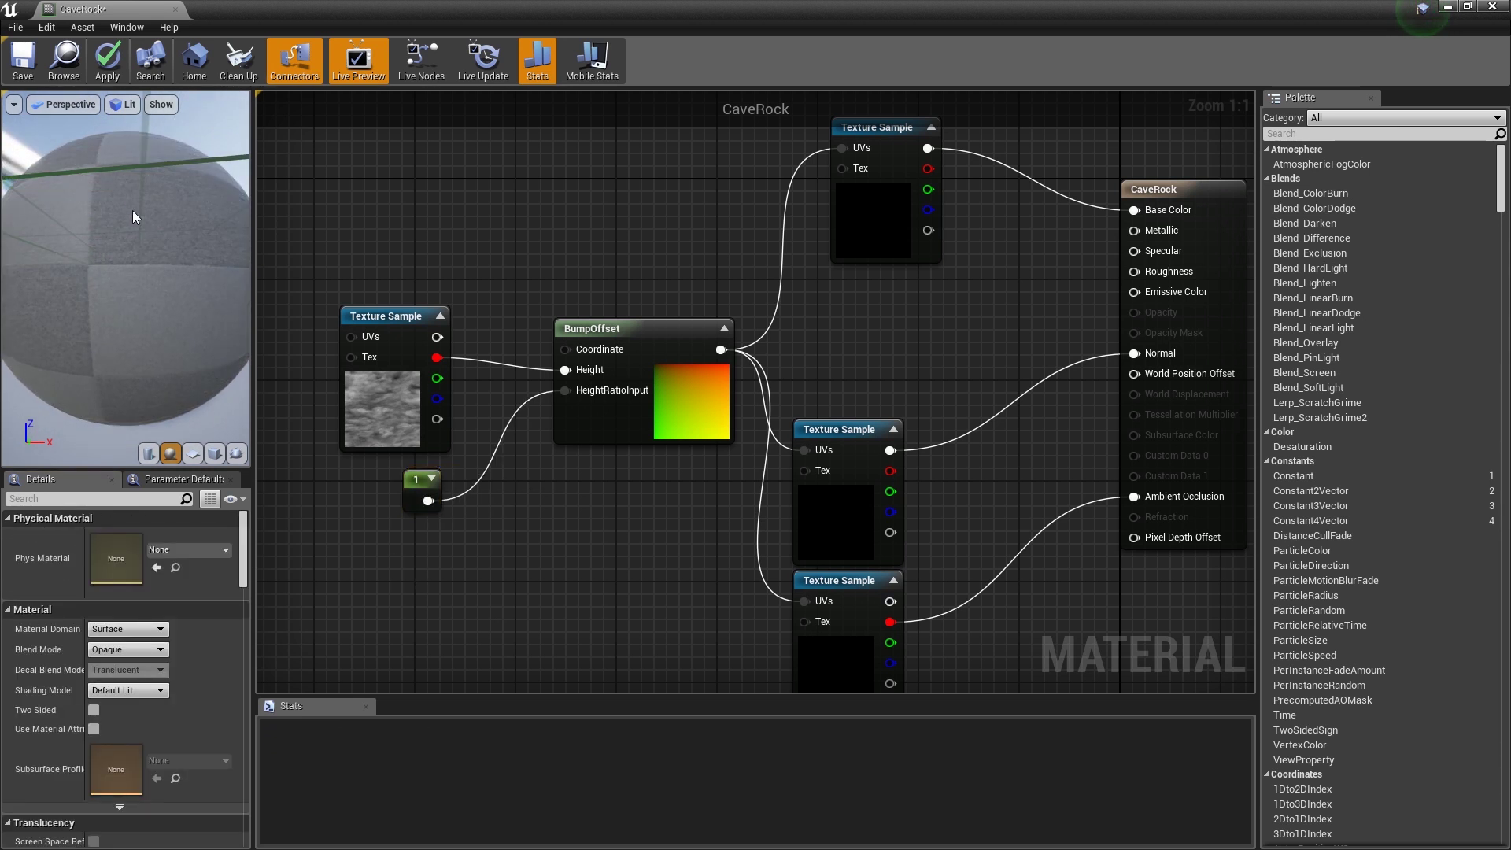
drag(177, 275, 181, 394)
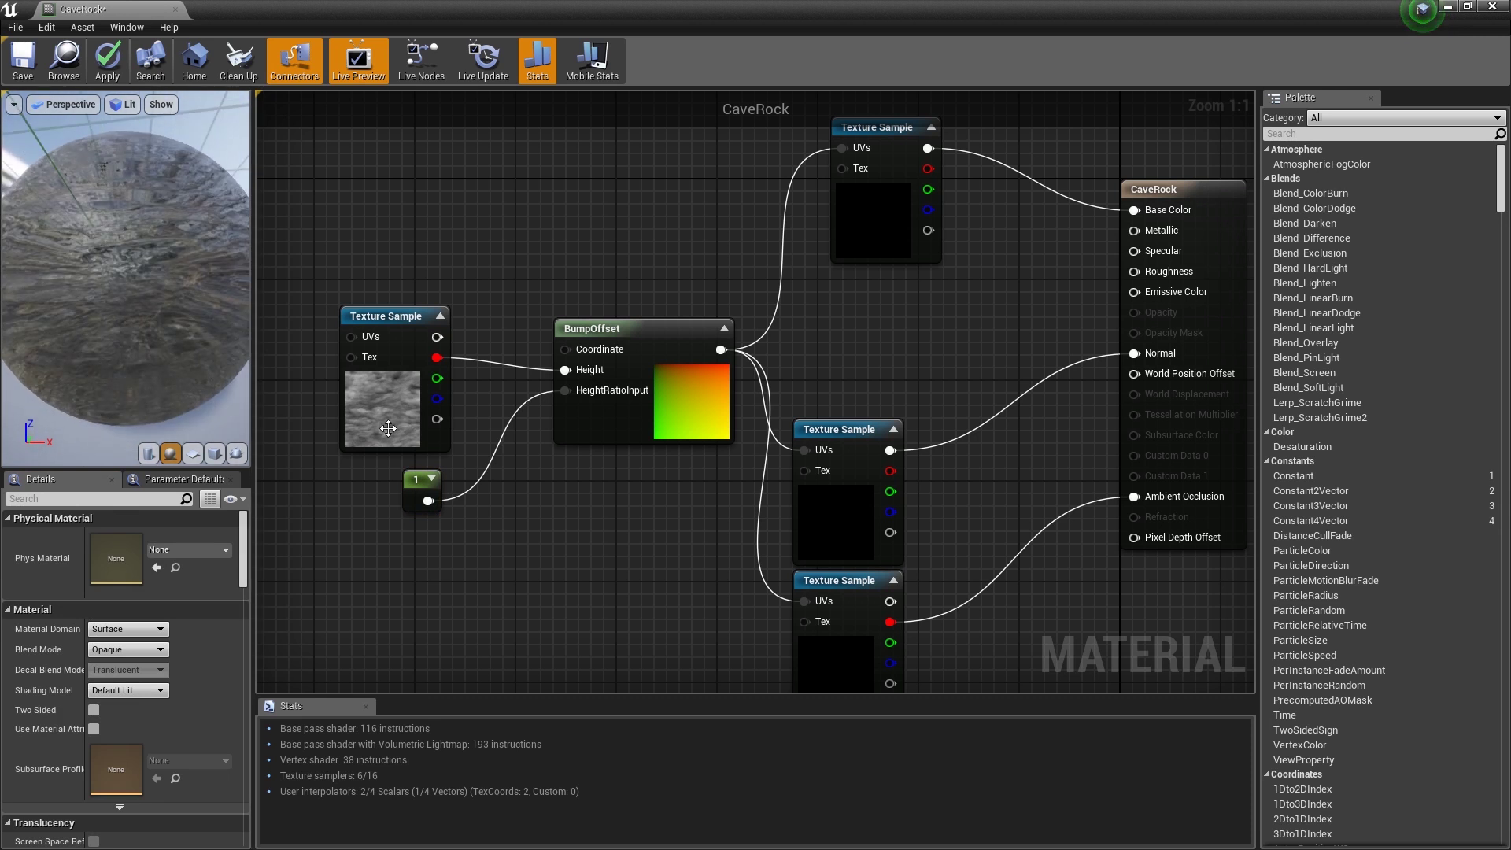
- Settle the height ratio at 0.03, check the rock preview, and apply the CaveRock material
click(413, 485)
click(118, 536)
text(0.03)
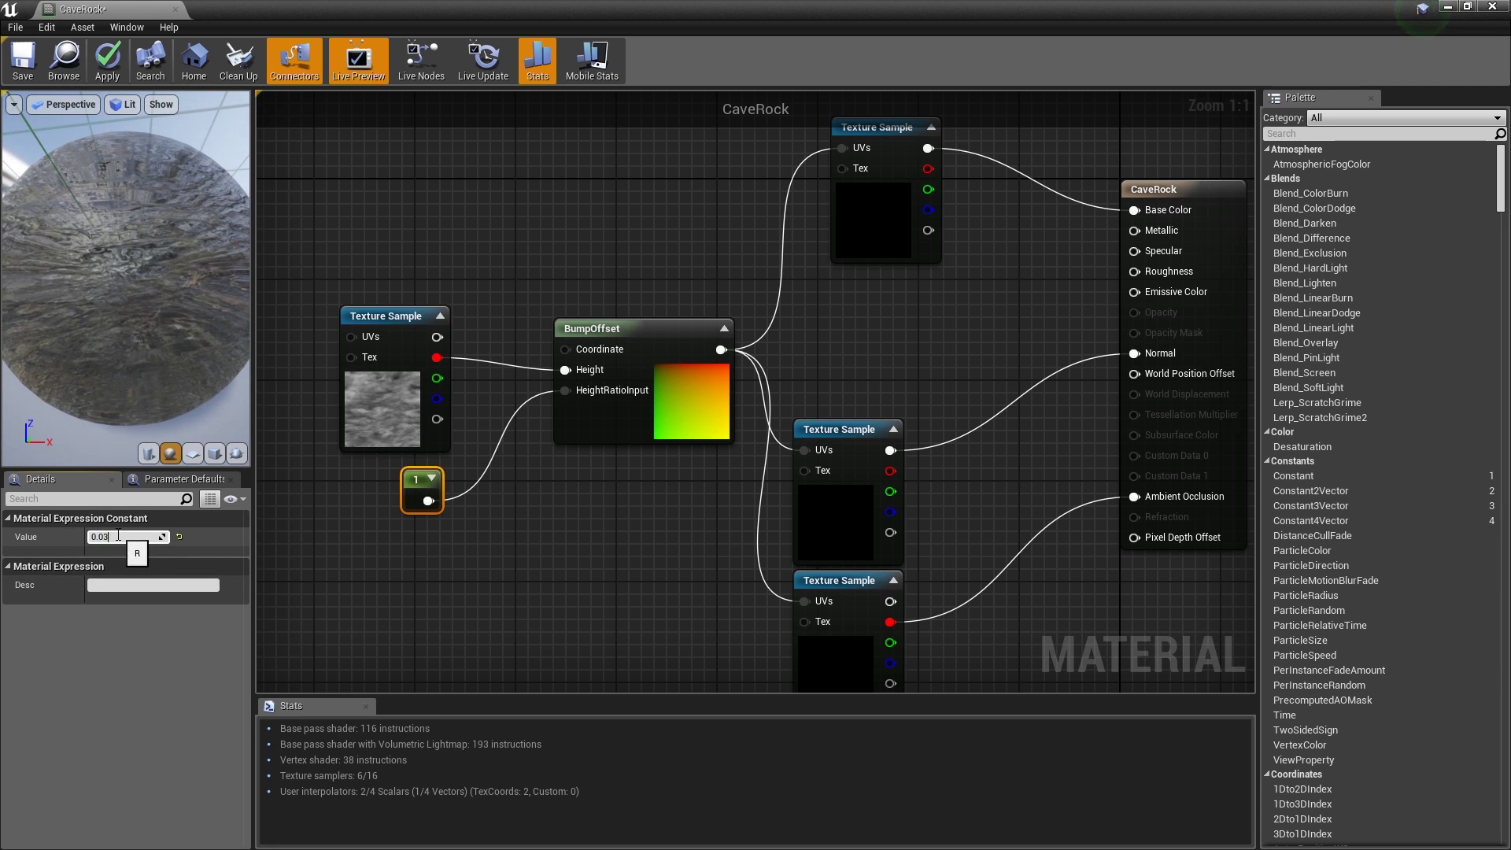
key(Return)
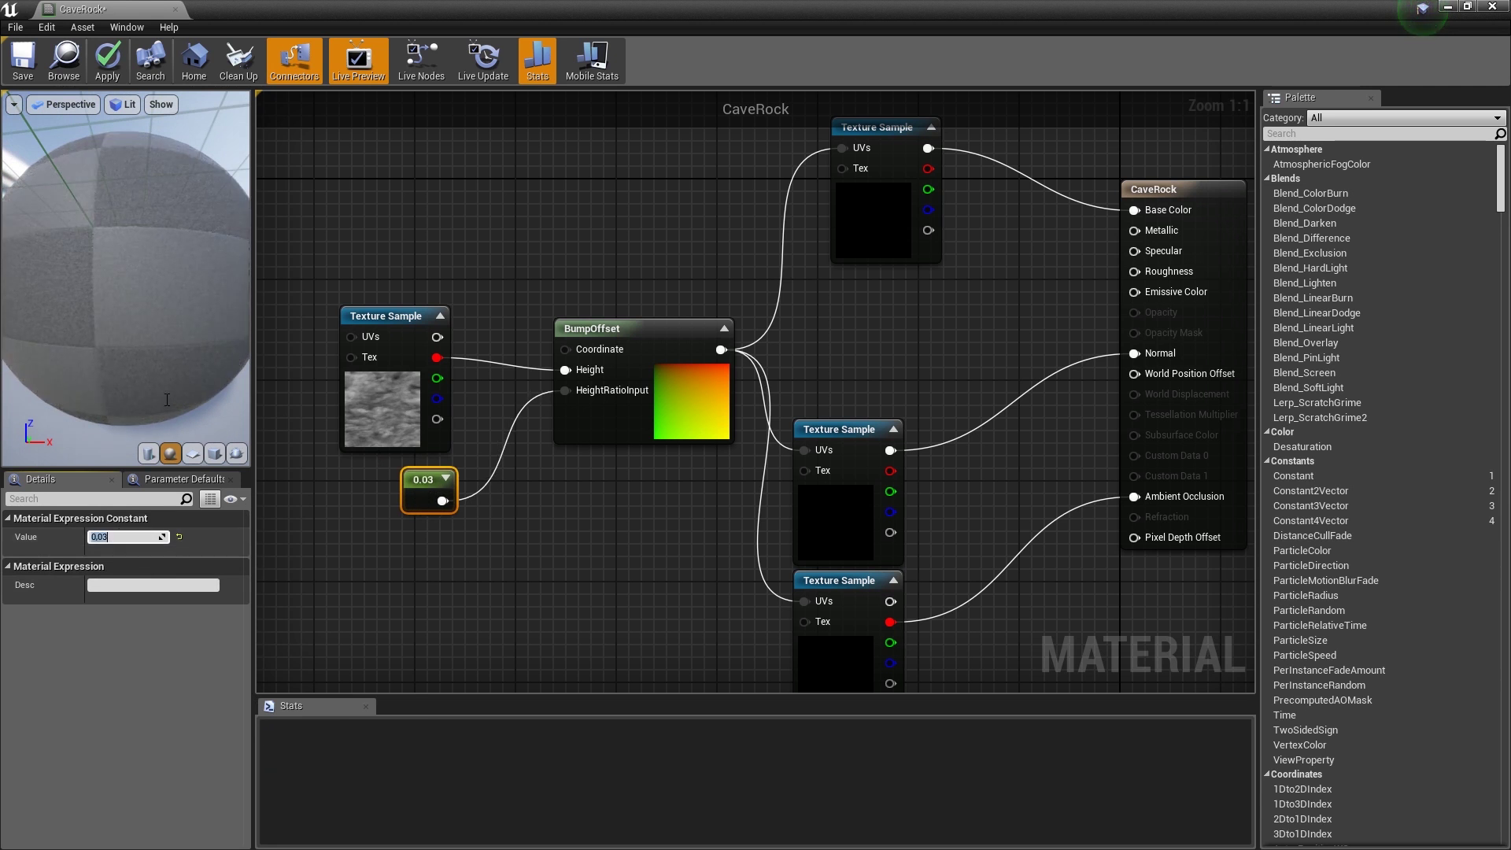
drag(150, 257, 154, 257)
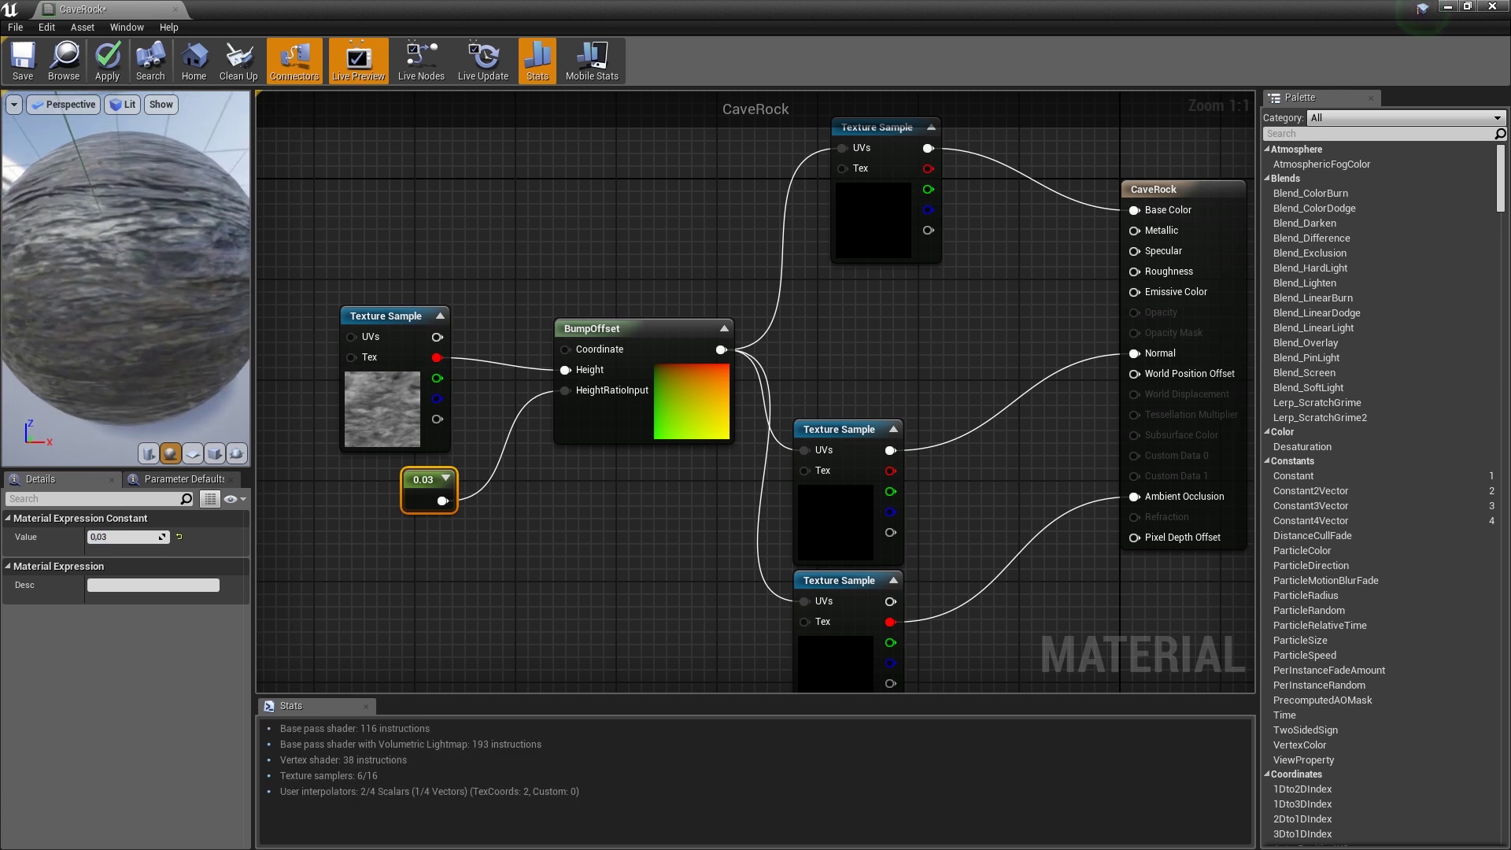
drag(126, 275, 157, 276)
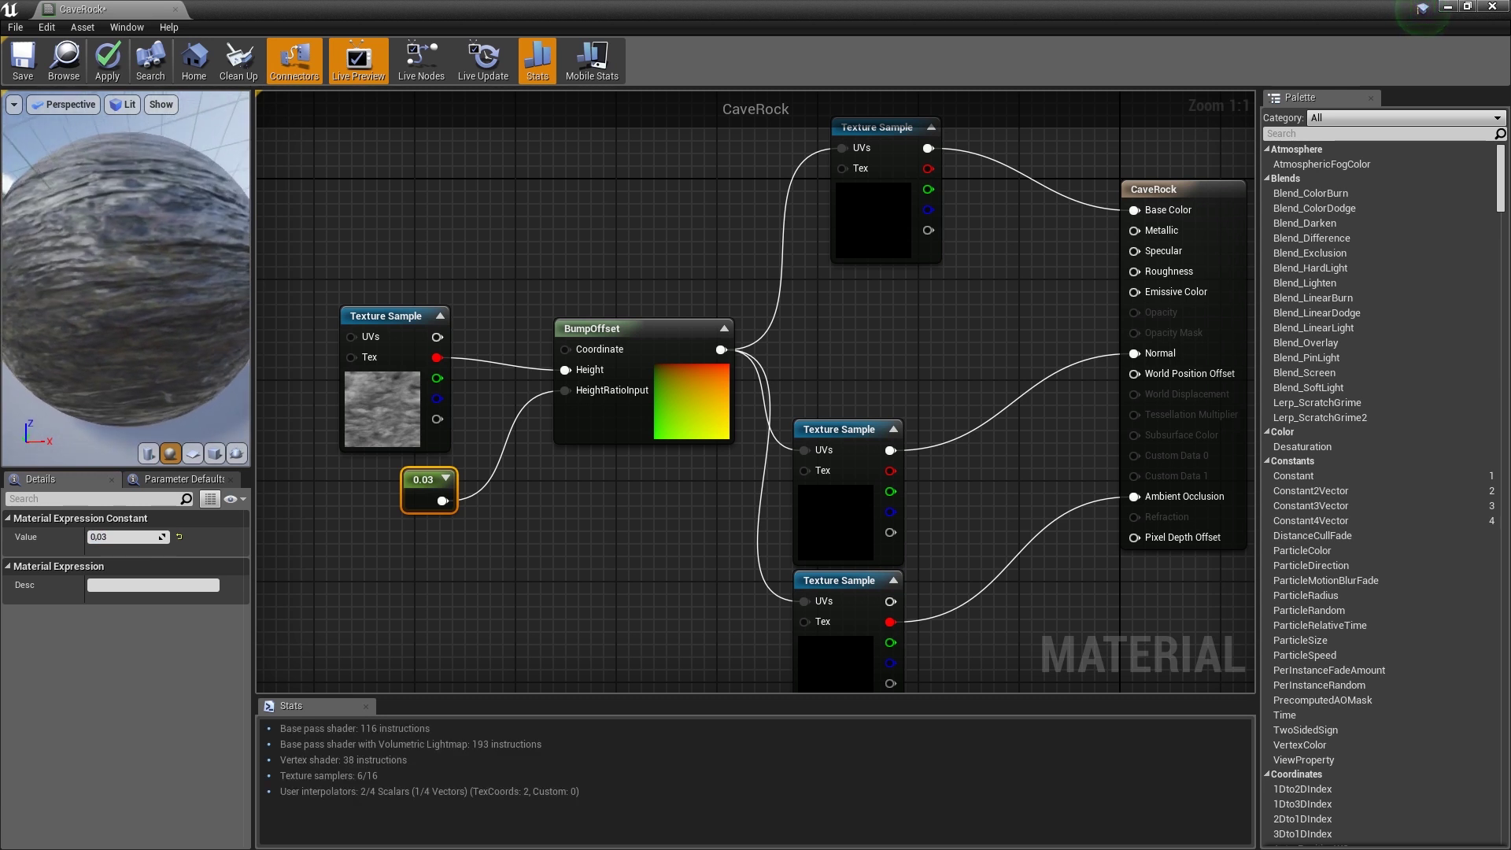
click(42, 63)
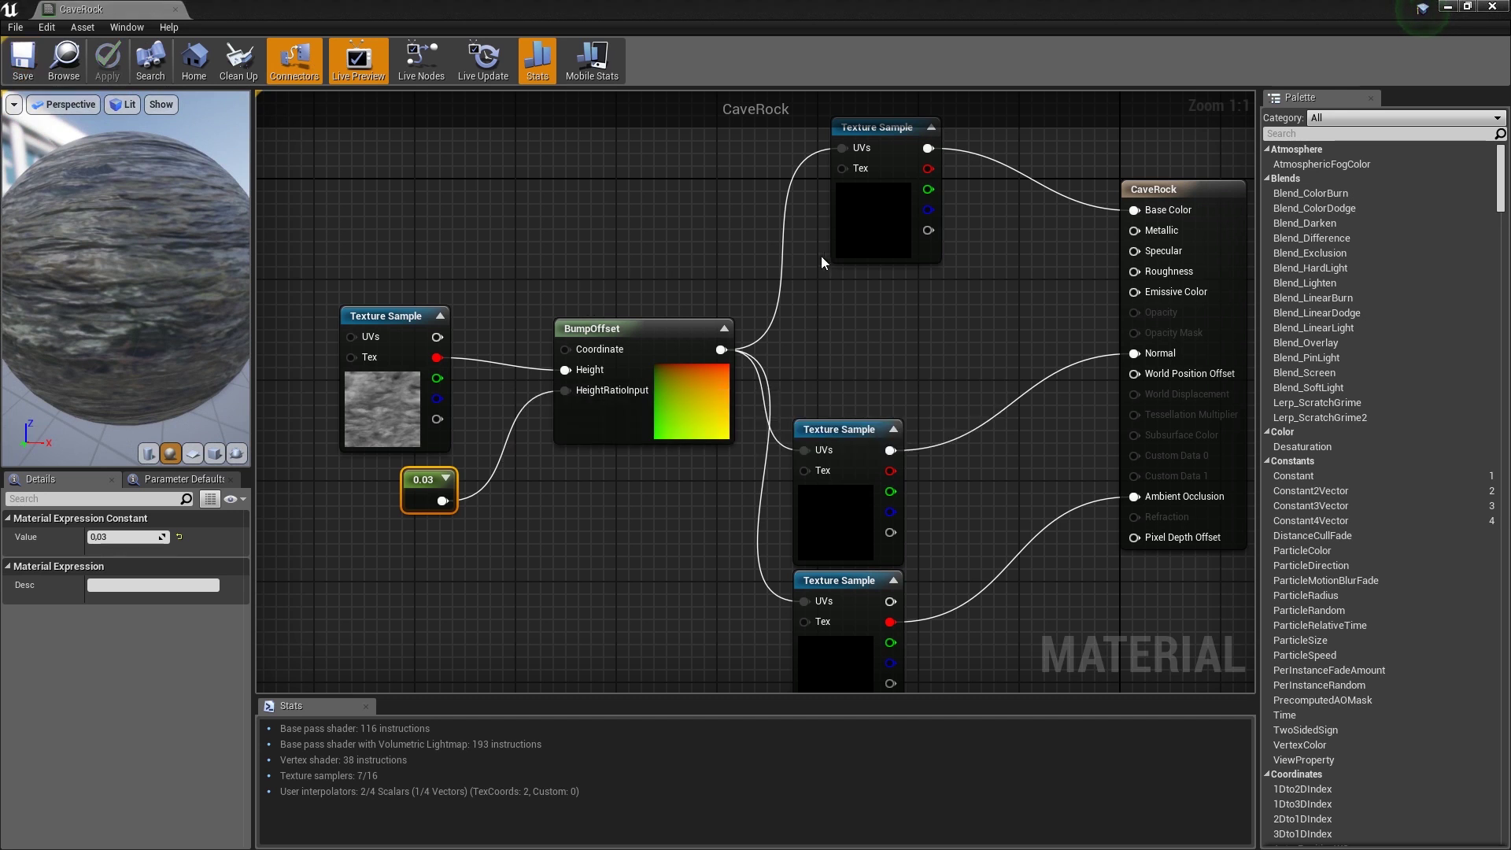
click(1467, 6)
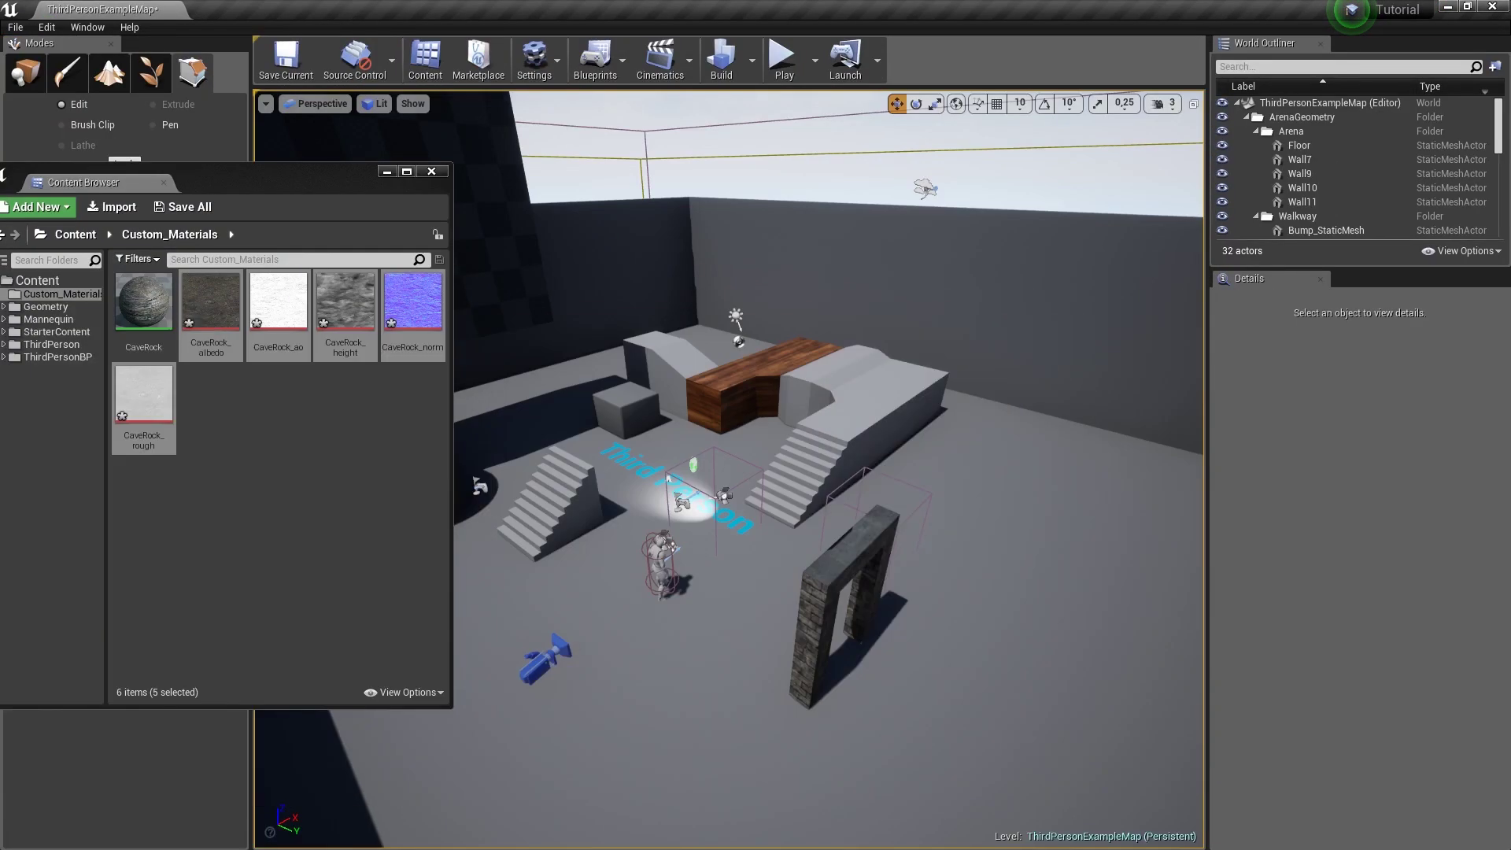
- Select the Torbogen arch and assign CaveRock to its Element 0 material slot
click(1362, 316)
drag(984, 485, 811, 454)
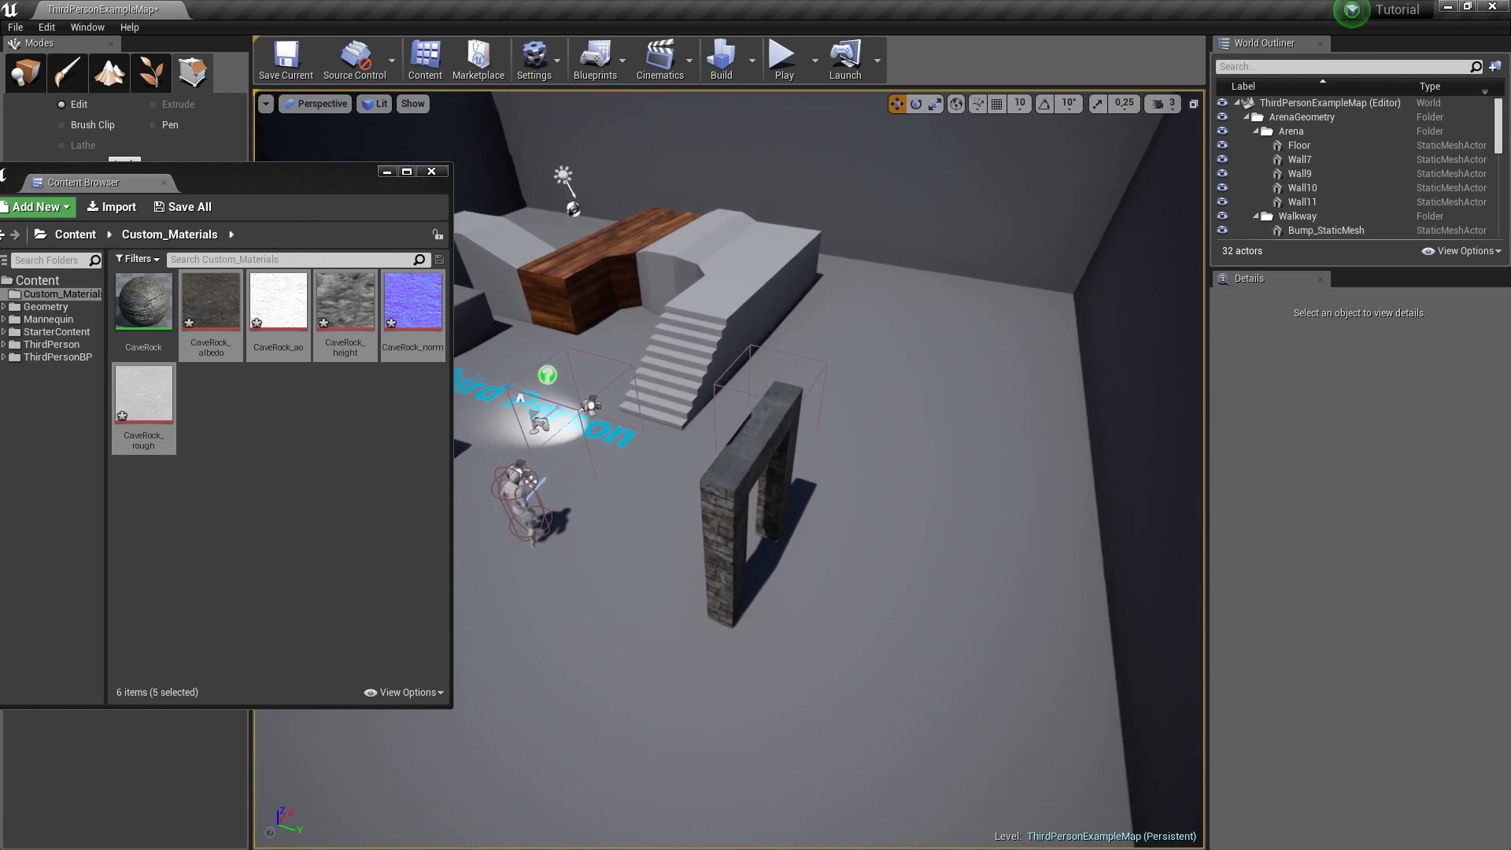
click(811, 453)
click(143, 303)
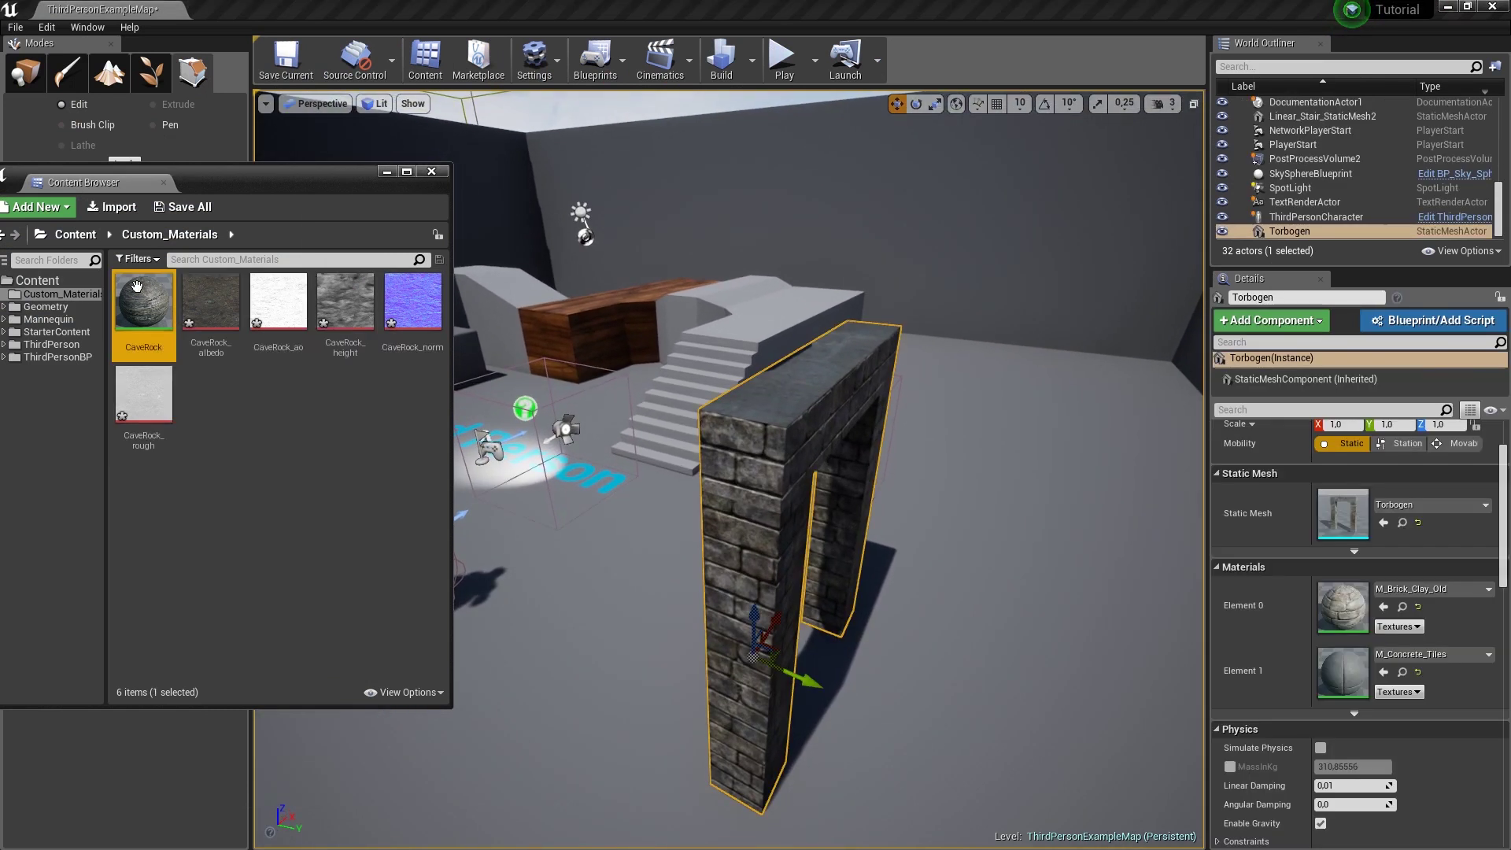
click(1383, 607)
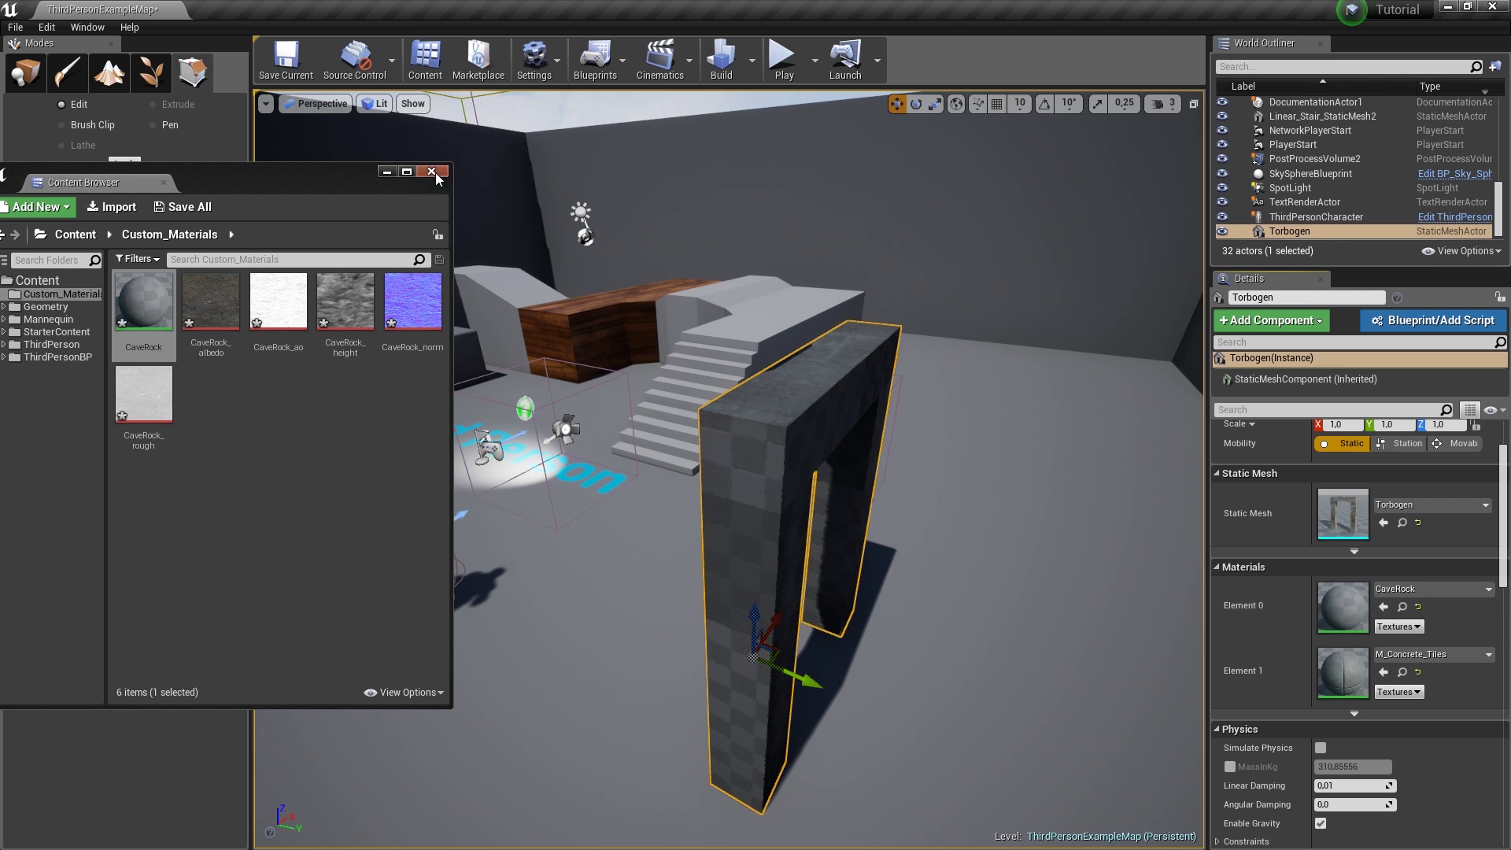
click(431, 171)
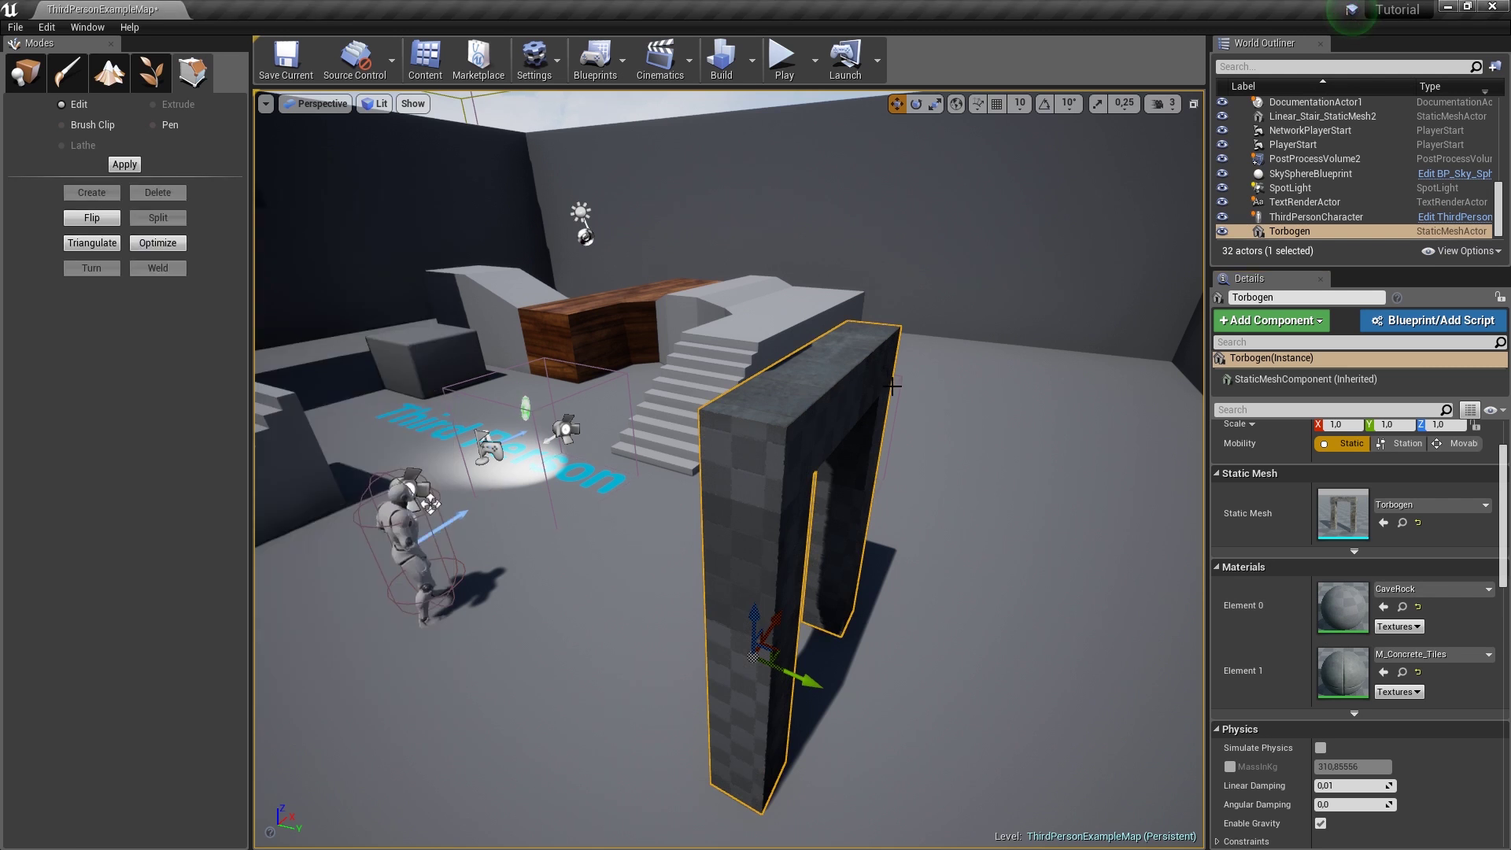
- Fly in close around the arch's rock pillar to inspect its surface
right_click(896, 322)
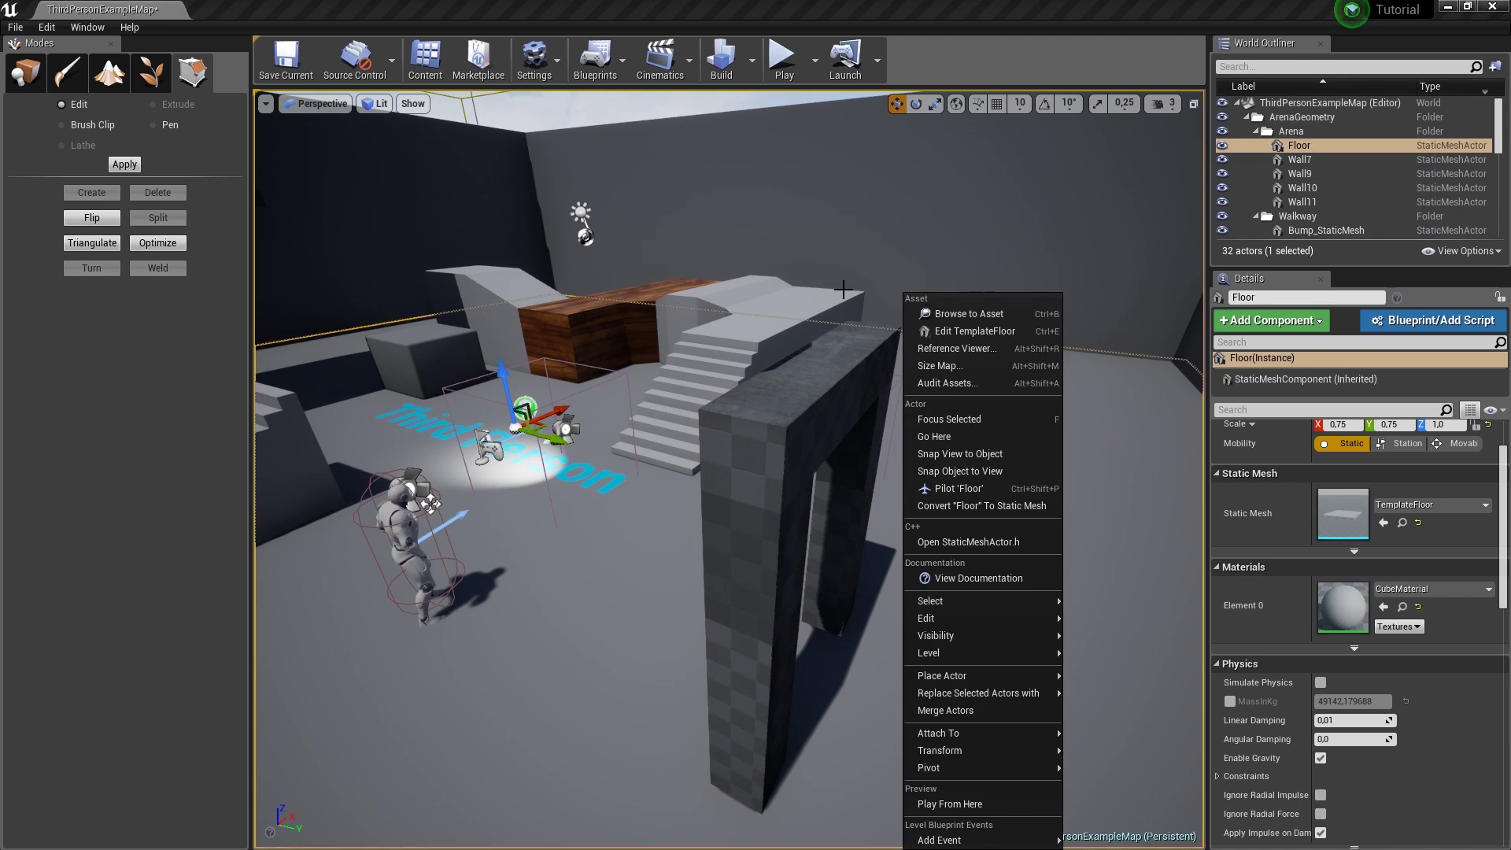
click(984, 409)
right_drag(984, 410, 787, 425)
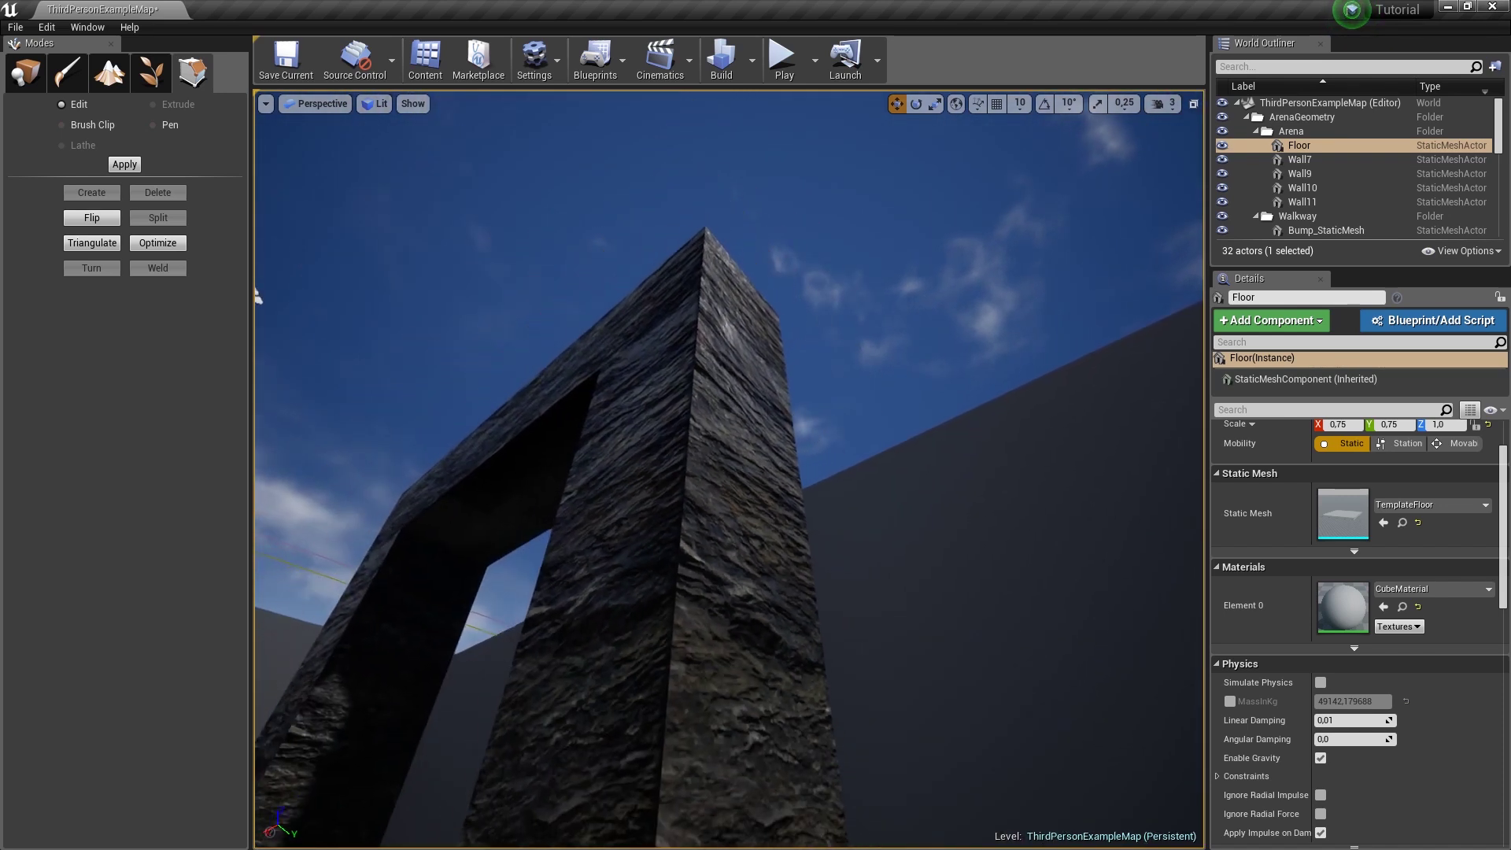
right_drag(639, 418, 639, 418)
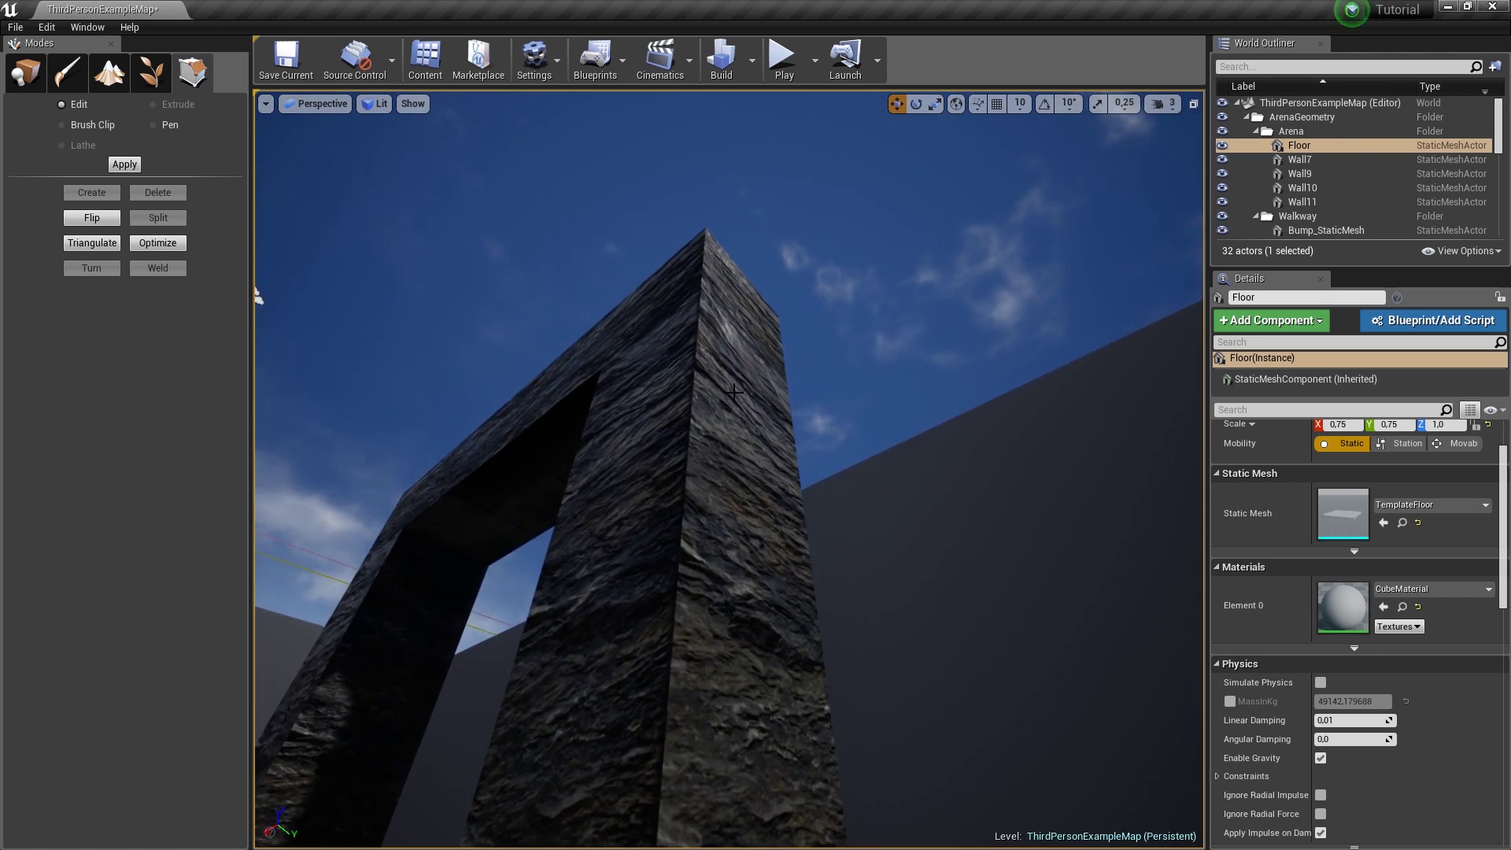
right_drag(778, 405, 779, 405)
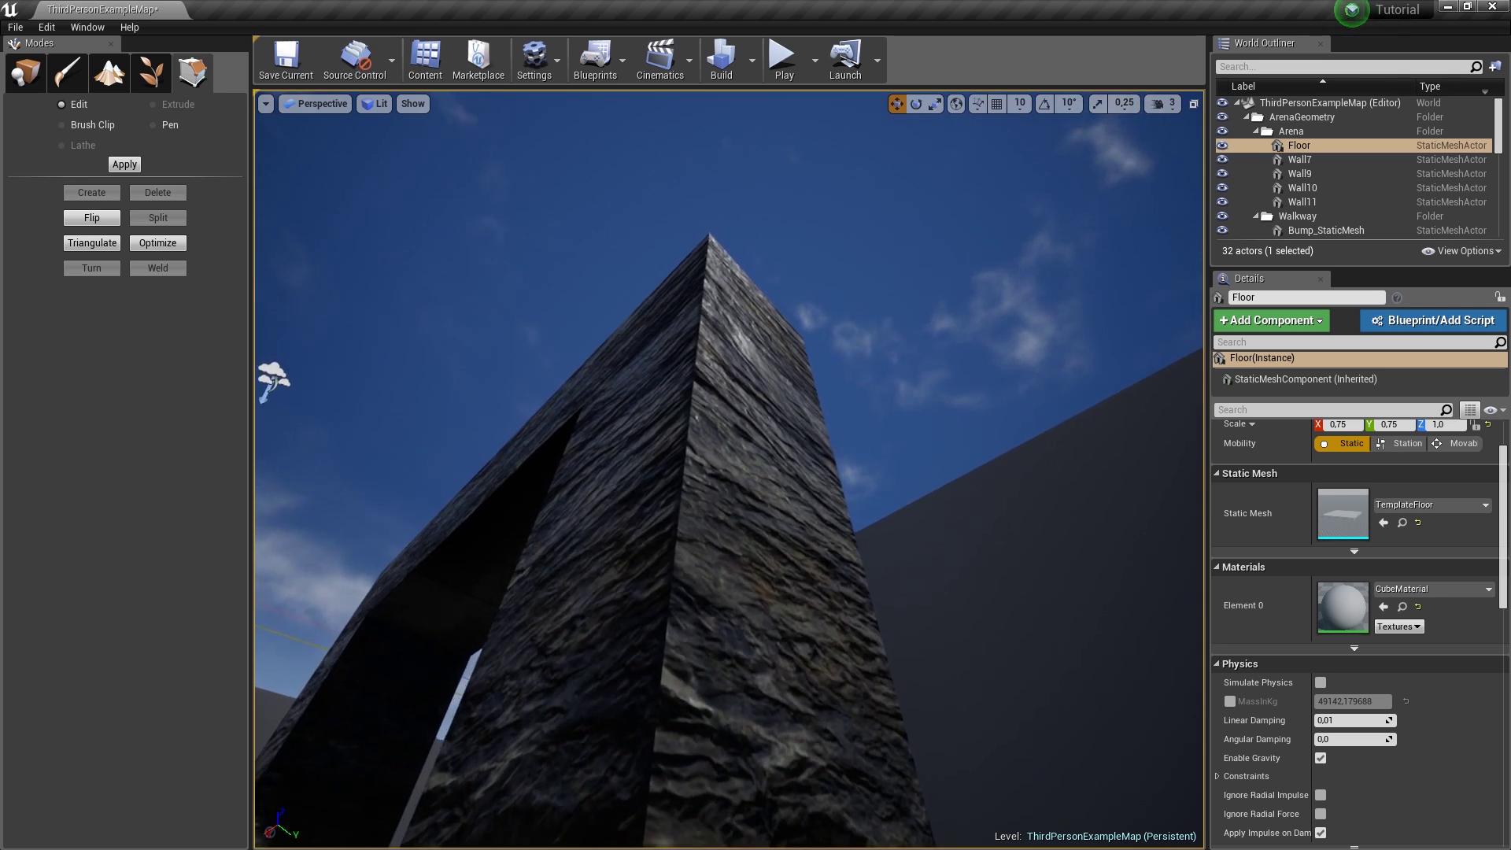
right_drag(728, 468, 729, 468)
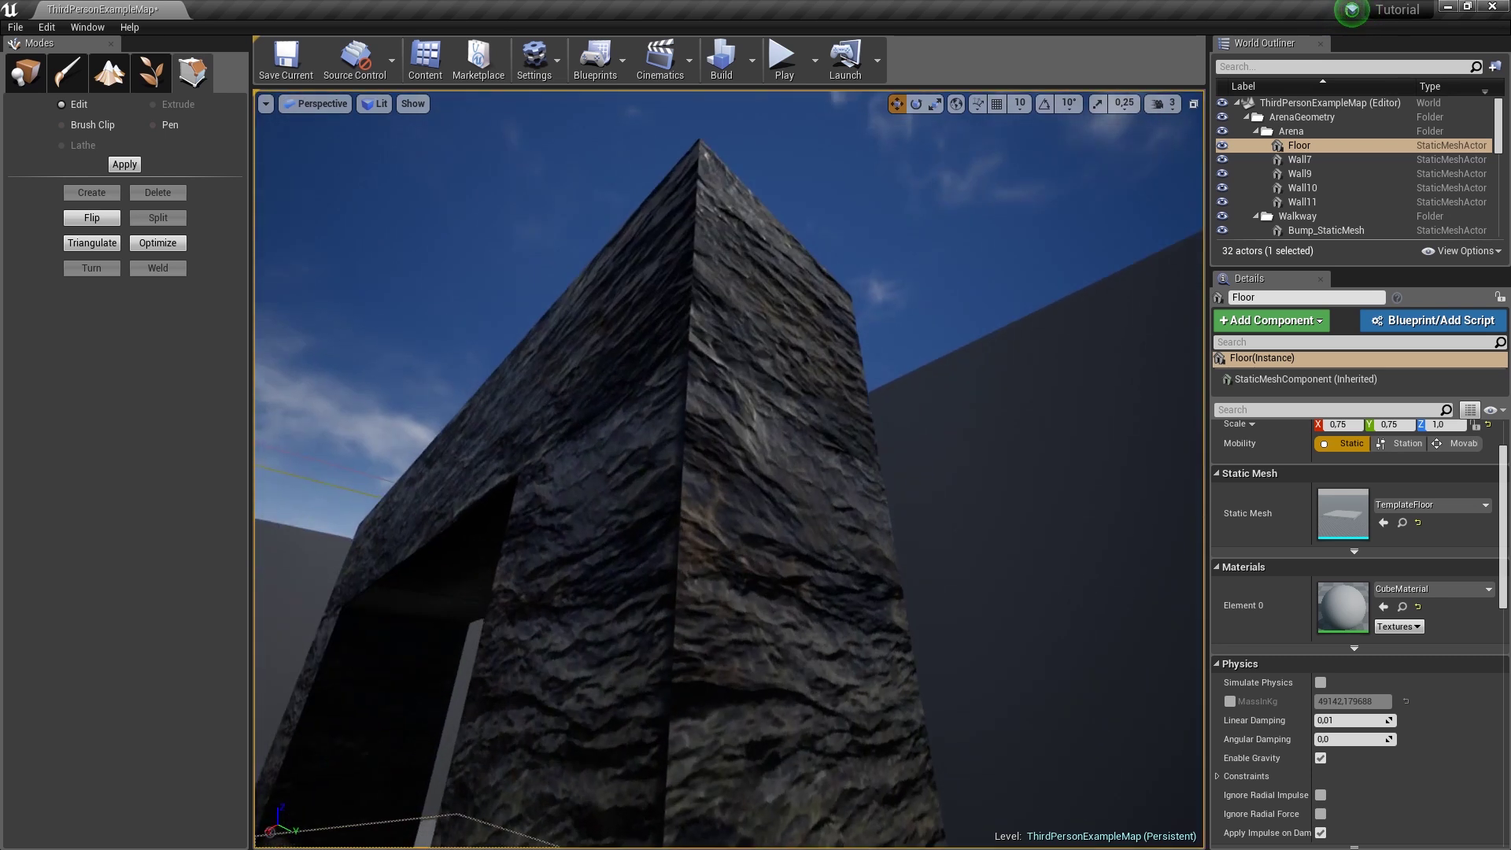
right_drag(691, 355, 691, 356)
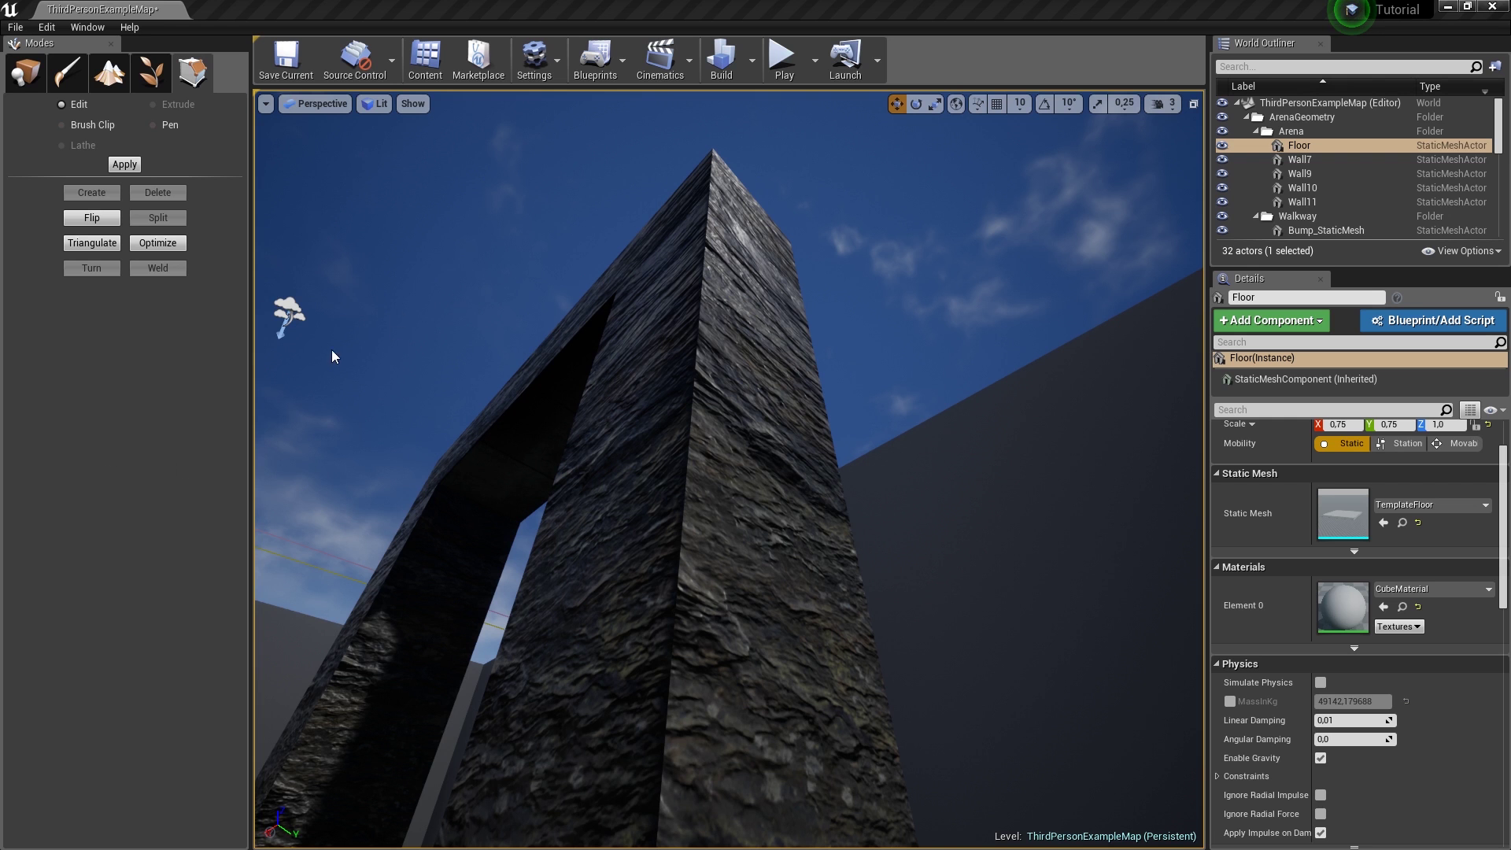
- Save the CaveRock material and view the pillar from the other side, tilting up
key(ctrl+shift+s)
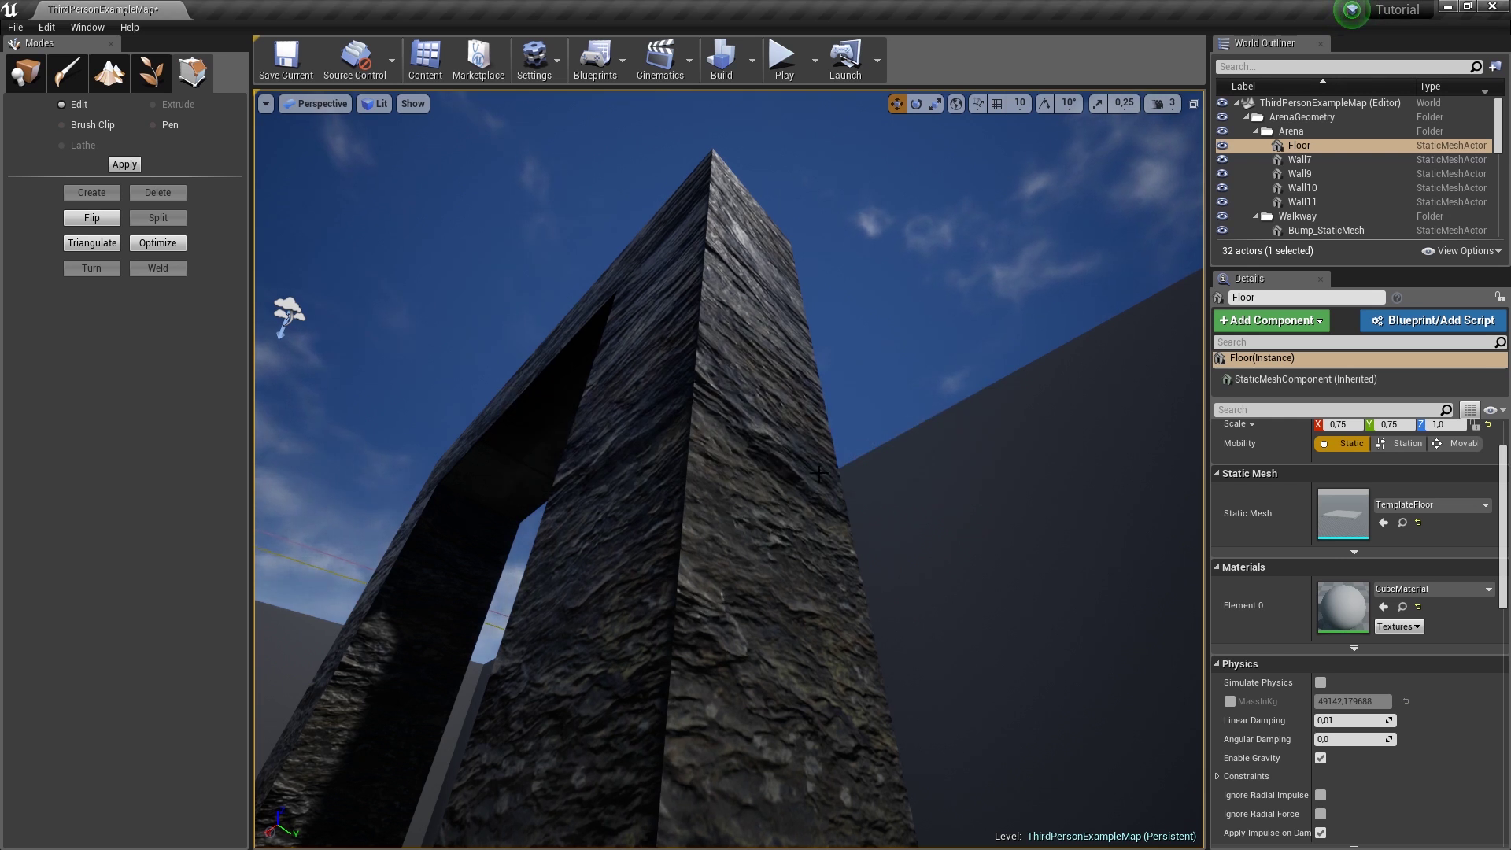
right_drag(764, 407, 764, 408)
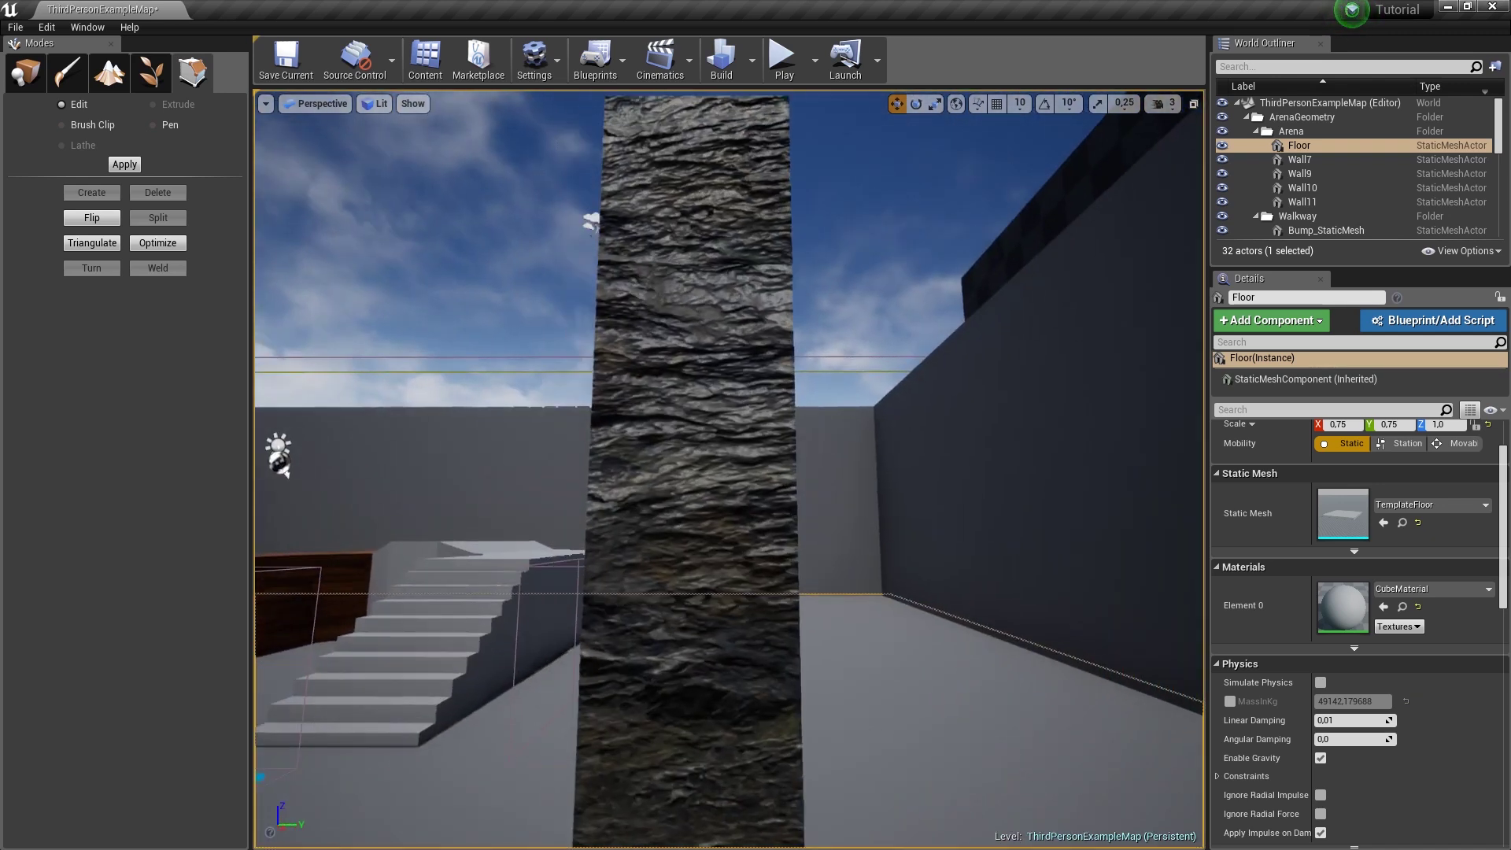
right_drag(662, 218, 662, 218)
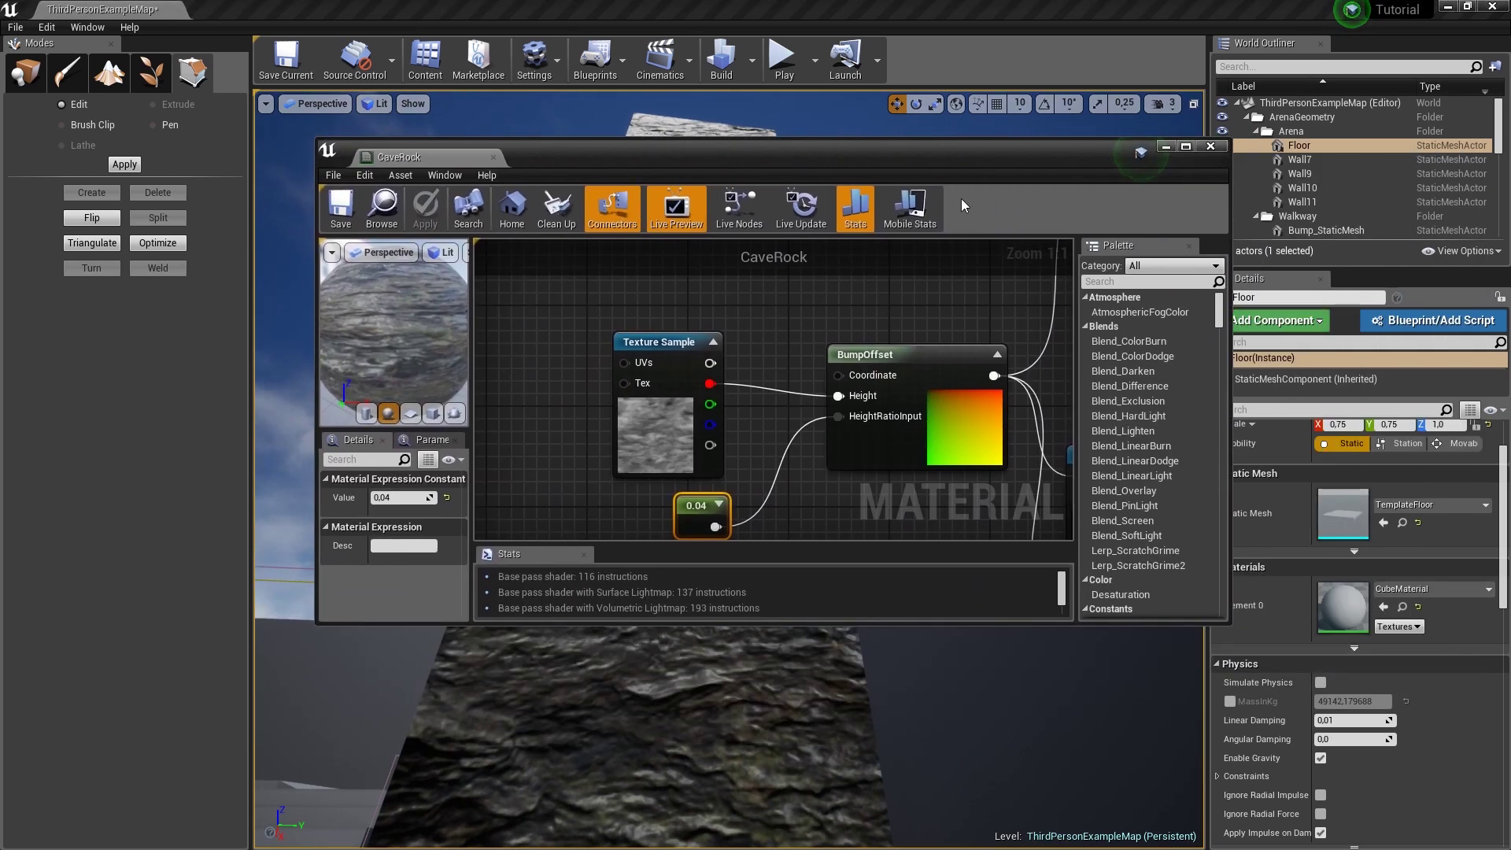
- Add a Constant wired to the Specular input and set its value to 0.01
right_drag(883, 526, 770, 433)
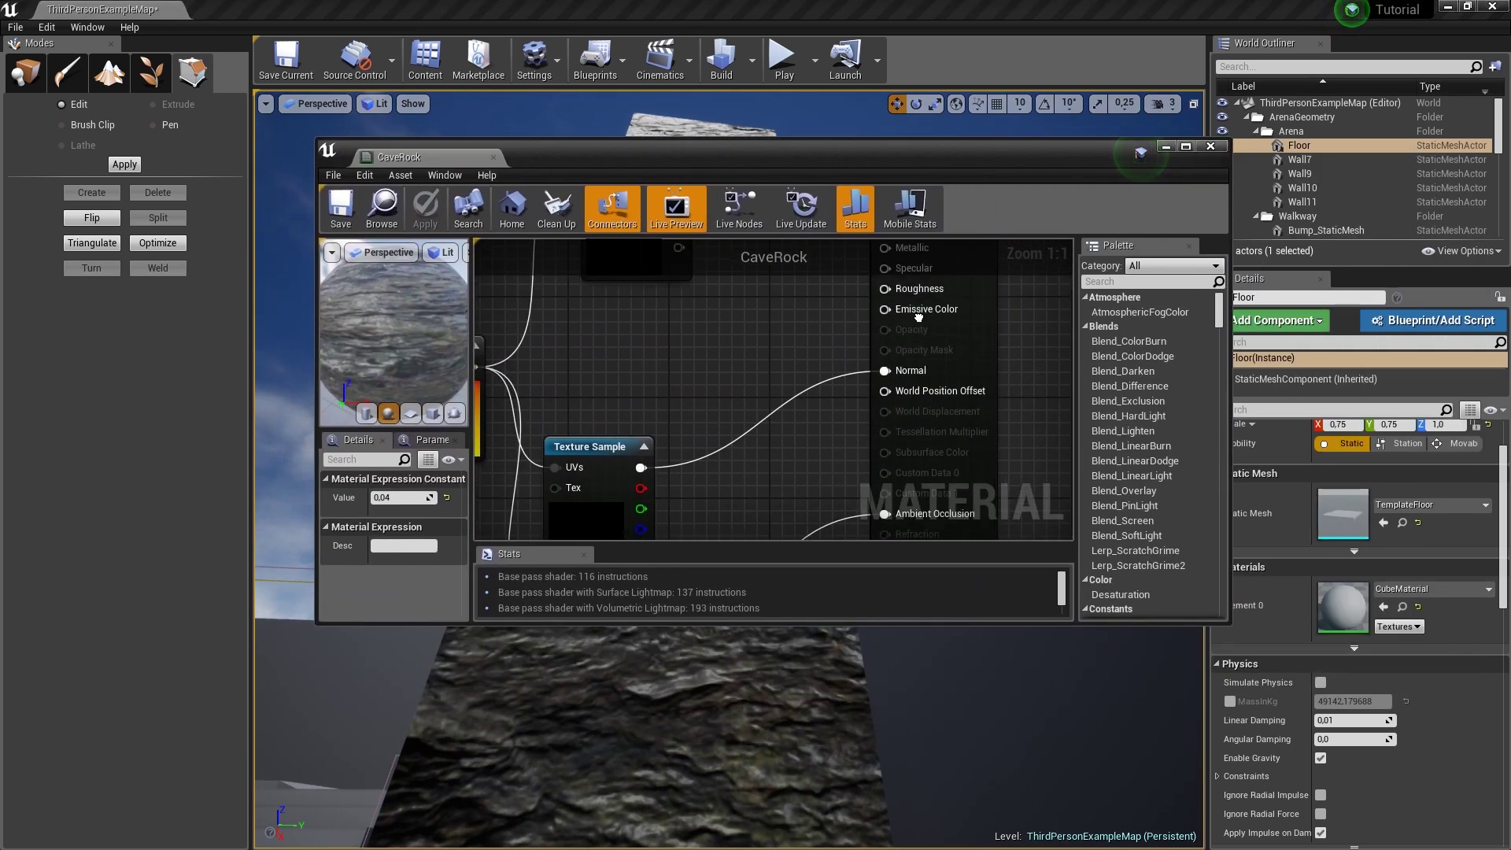
click(706, 414)
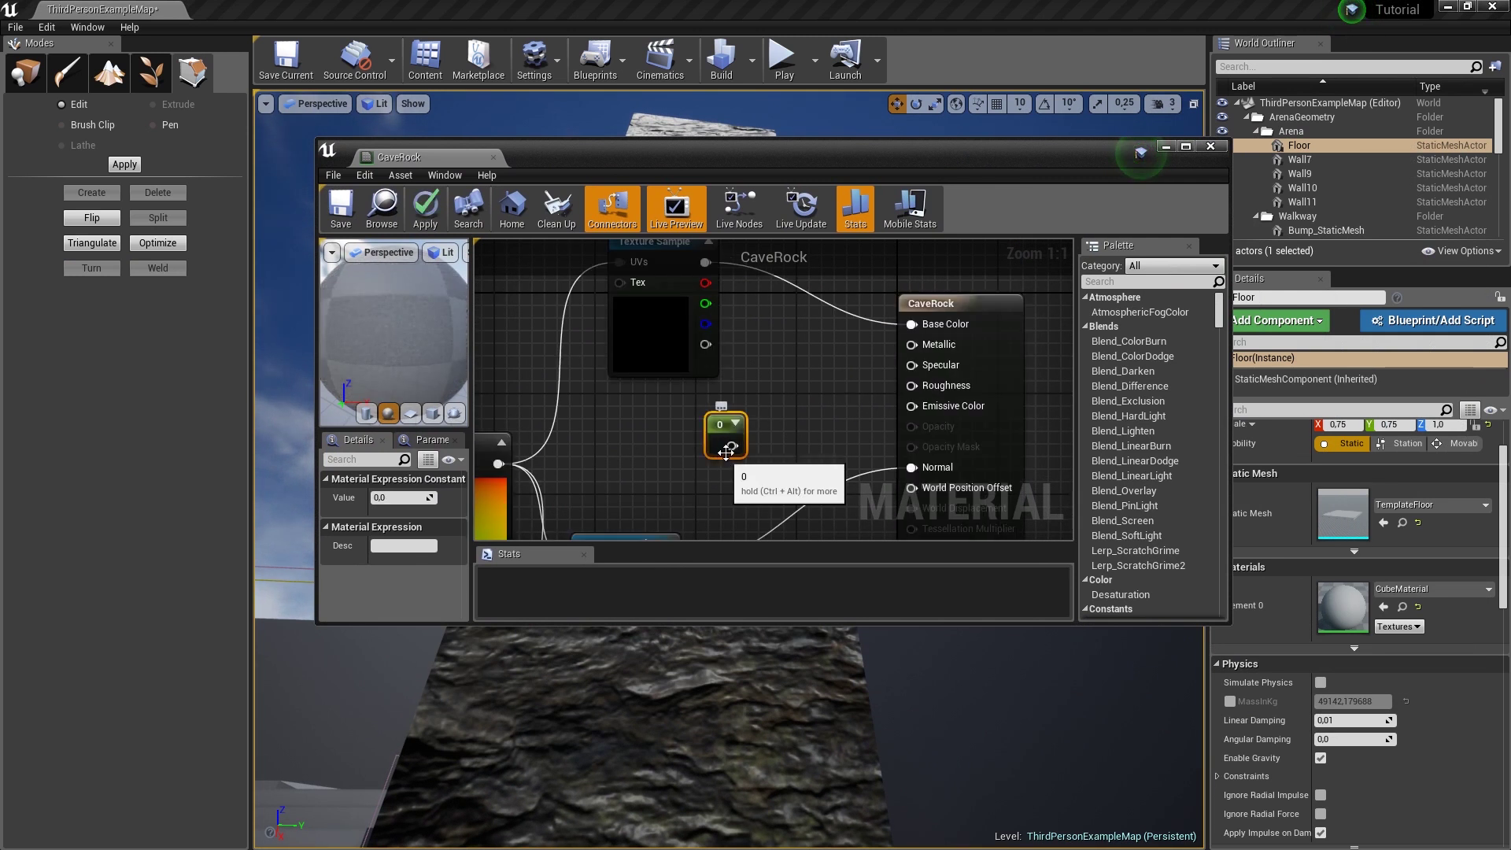
drag(731, 445, 911, 365)
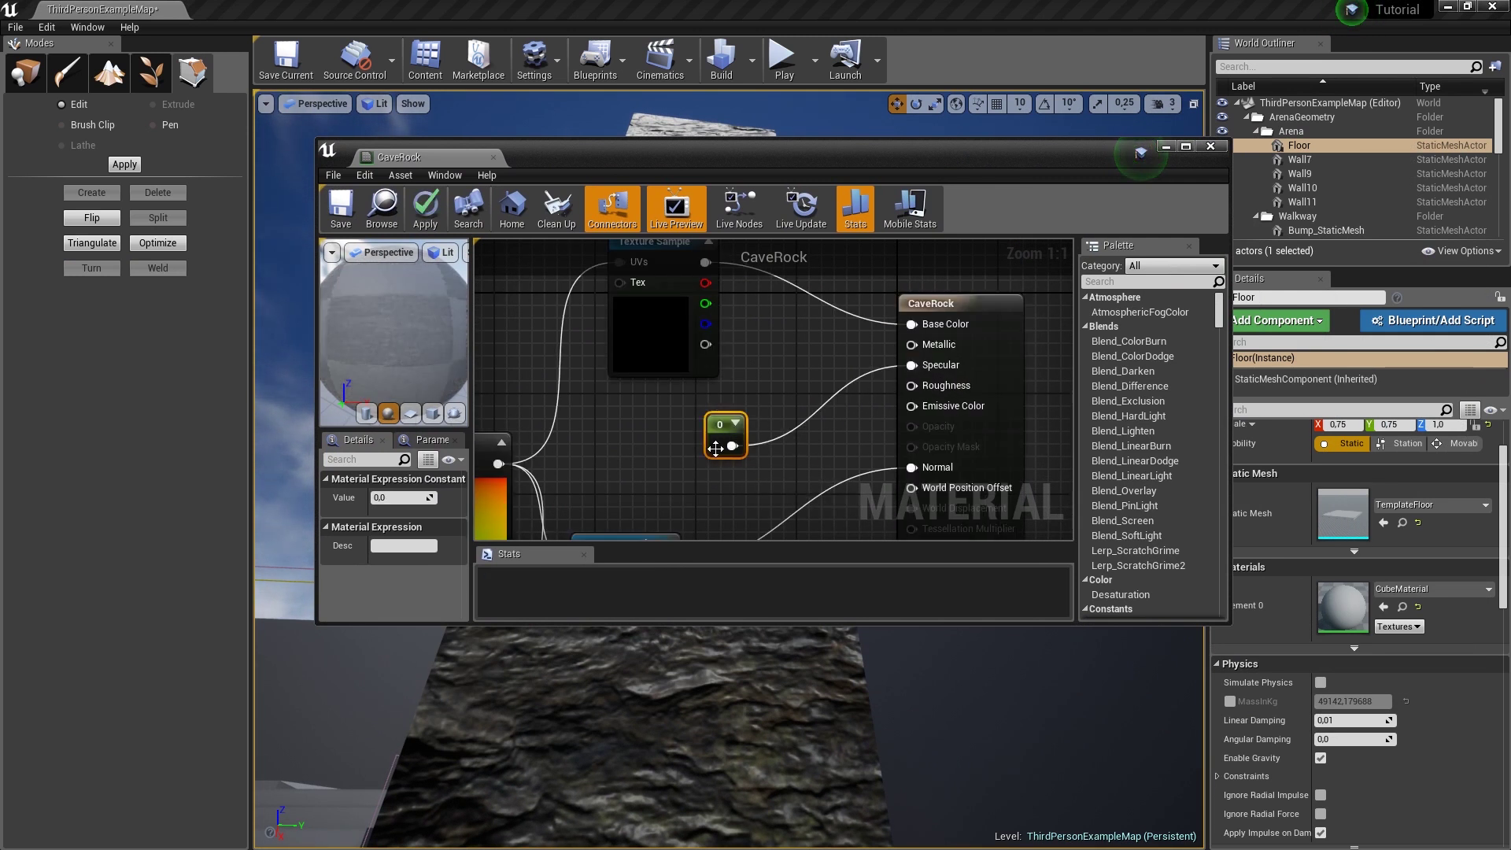
click(414, 496)
text(0.1)
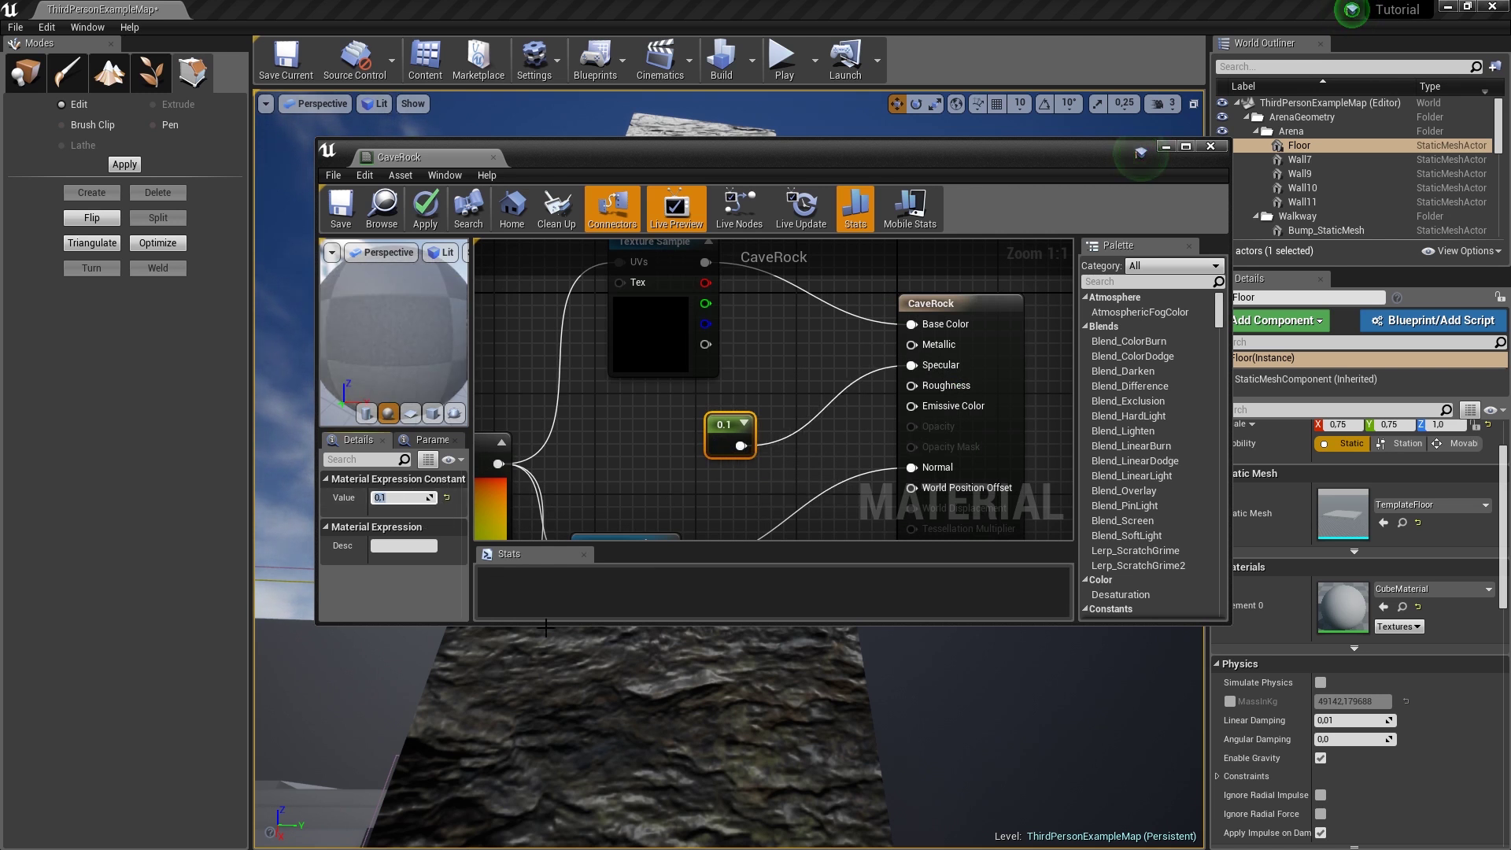
click(402, 497)
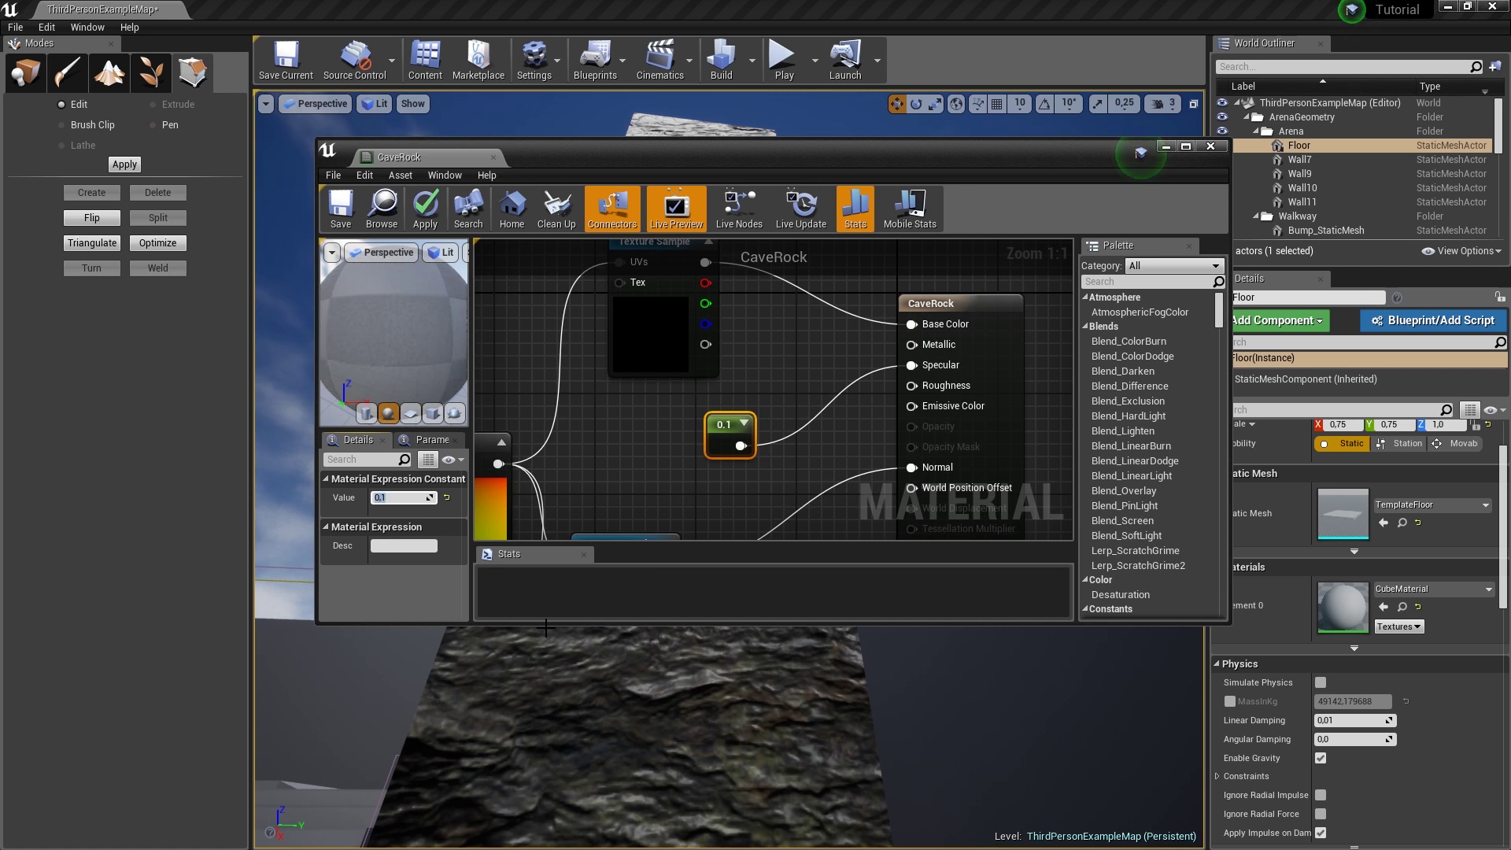
text(0,)
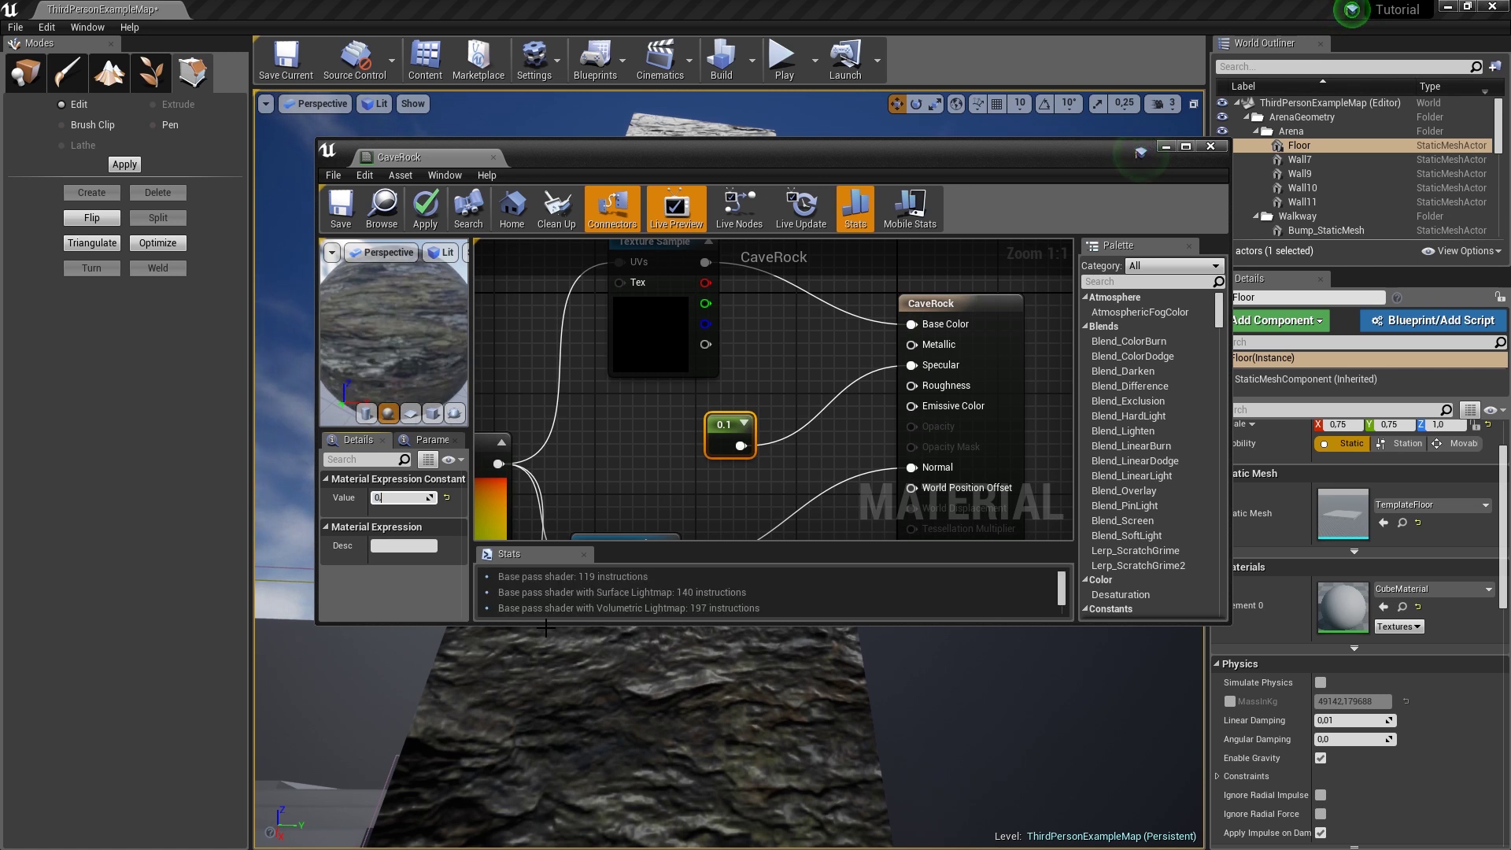
text(01)
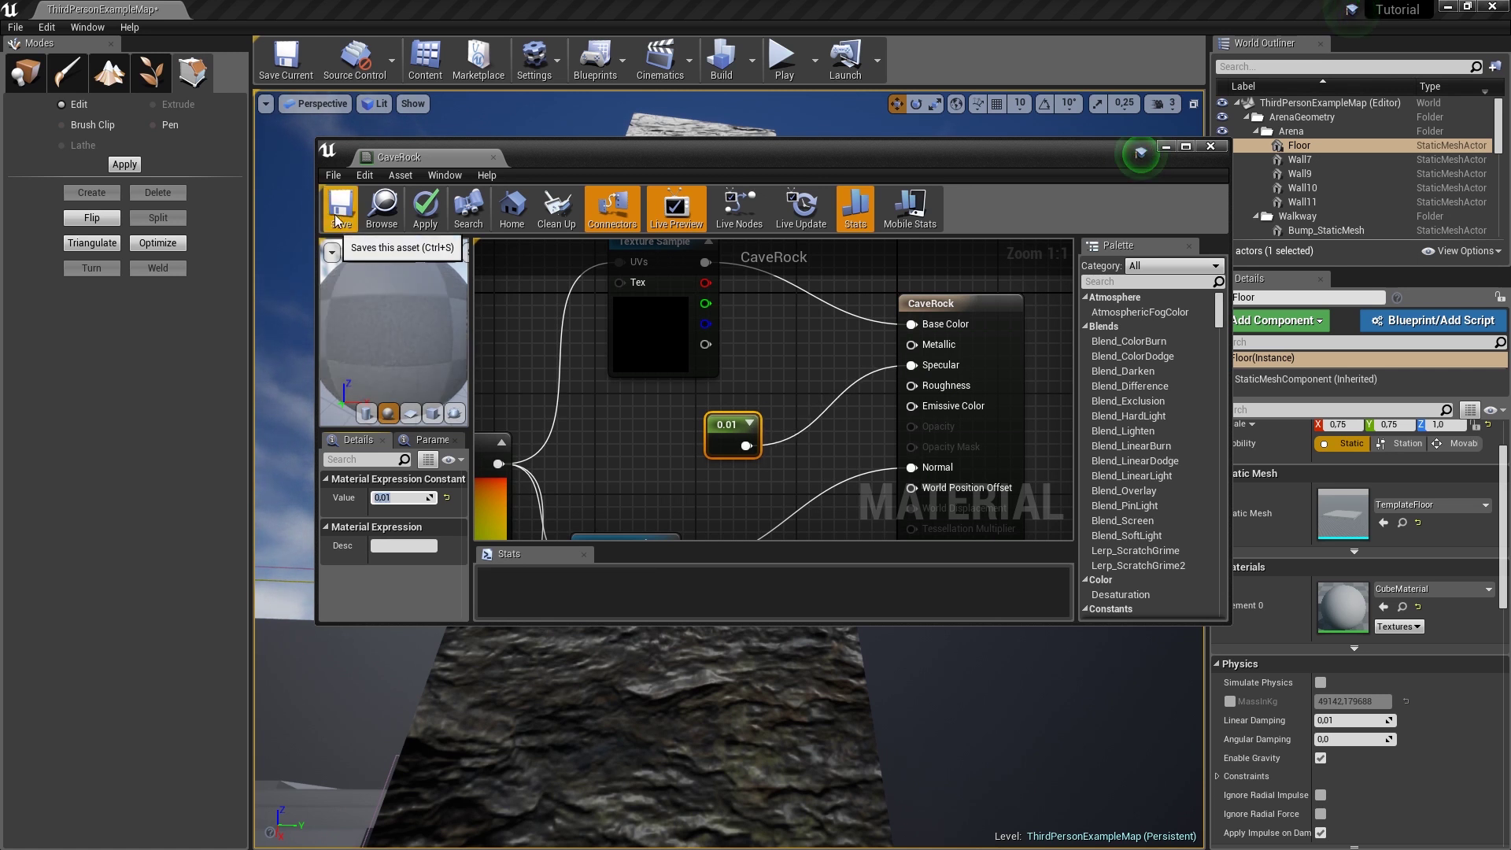
- Save the CaveRock material and close the material editor
click(340, 213)
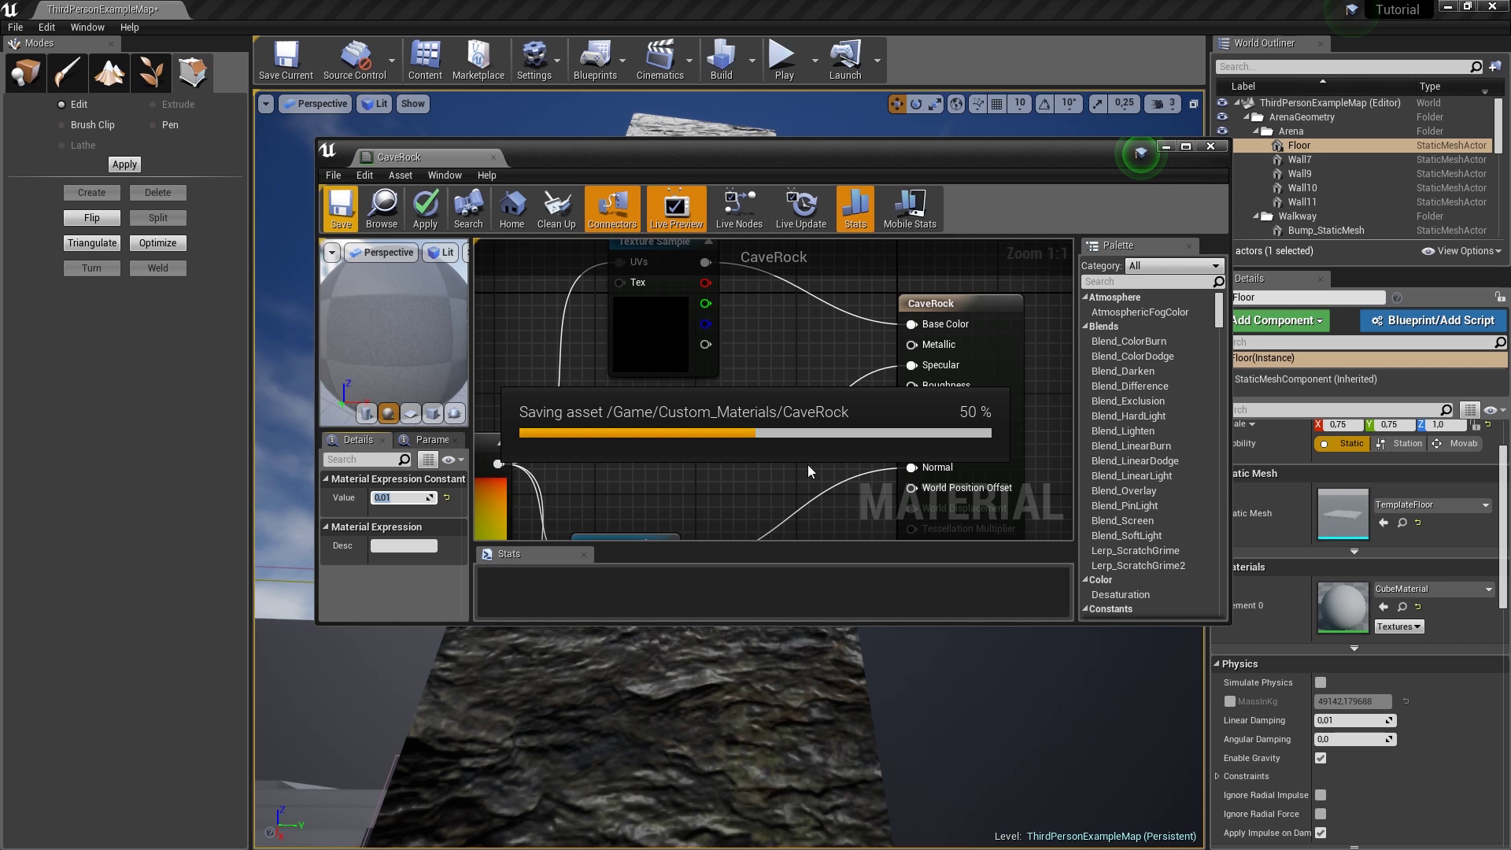
click(1210, 147)
click(393, 236)
- Pull back from the arch and cycle through unlit, wireframe and lit view modes
right_drag(472, 315, 511, 330)
mouse_move(729, 469)
right_down()
mouse_move(756, 425)
mouse_move(756, 473)
right_up()
key(alt+3)
key(alt+2)
key(alt+3)
key(alt+4)
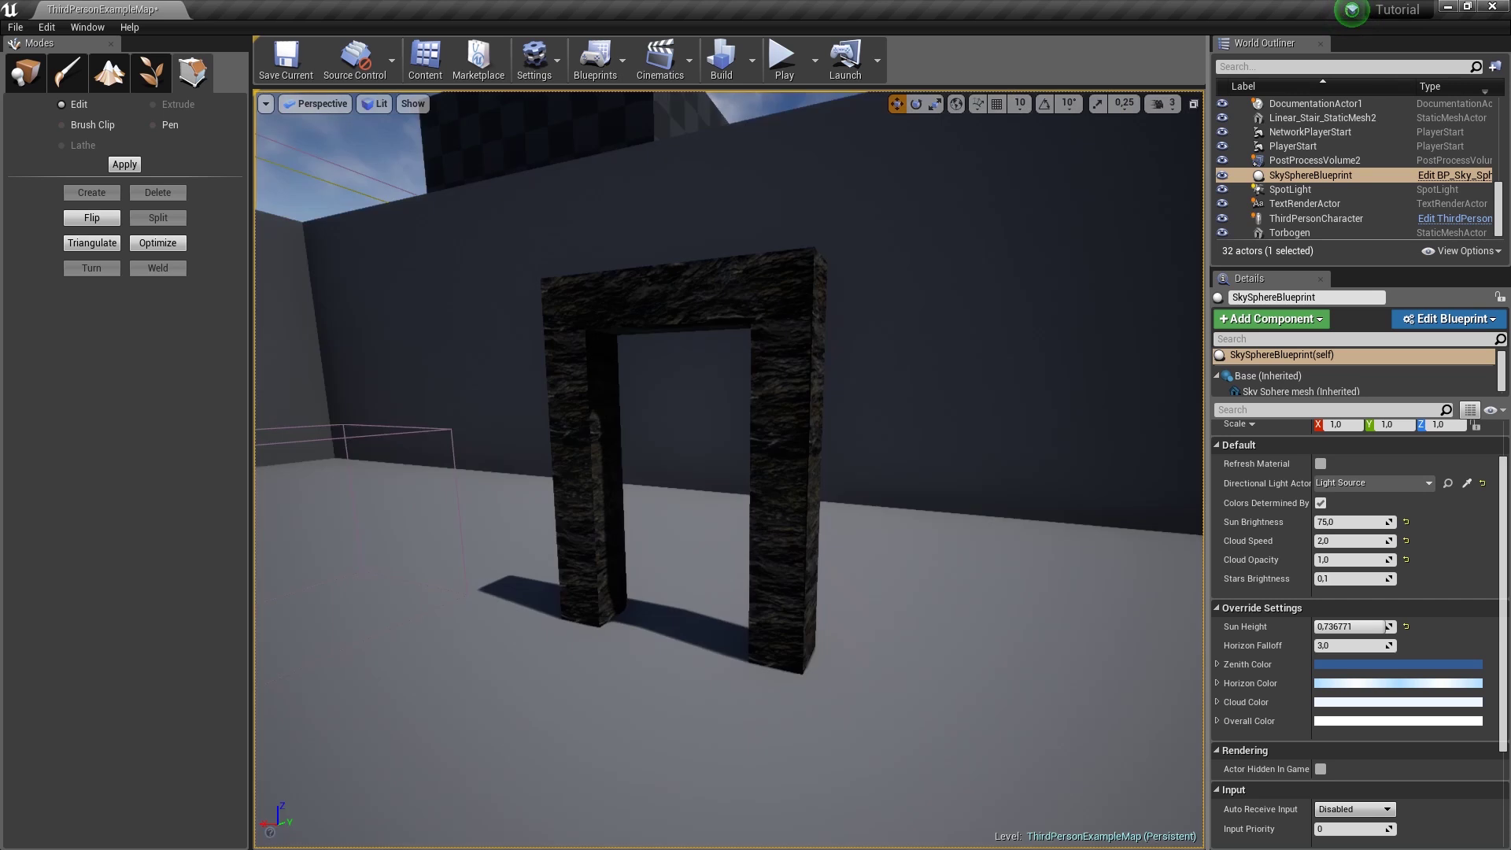
right_drag(756, 441, 709, 440)
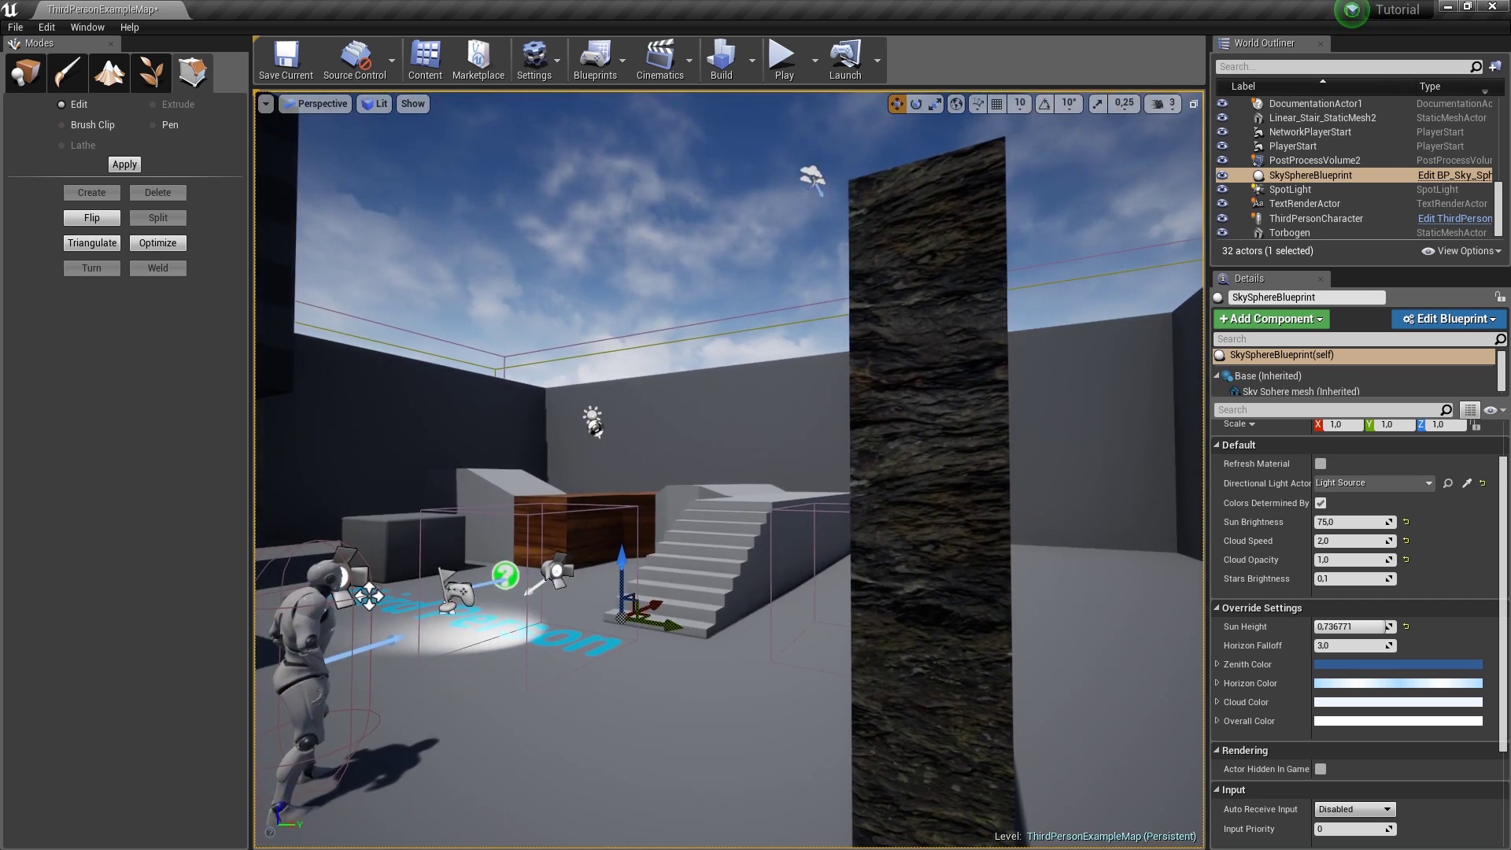
- Browse to the Torbogen pillar's material asset in the content browser
click(886, 246)
right_click(887, 245)
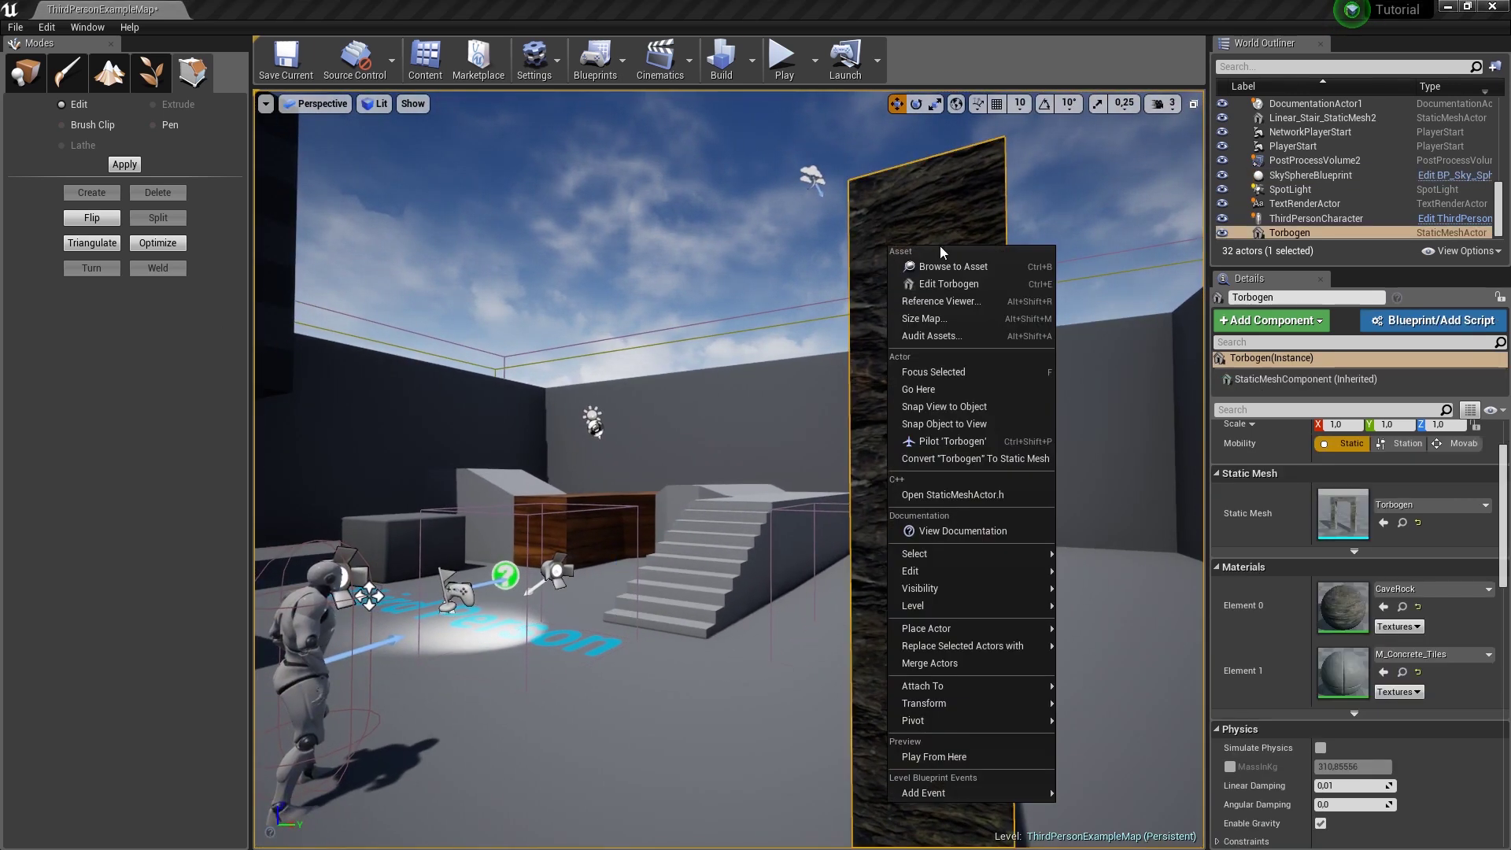
click(1401, 606)
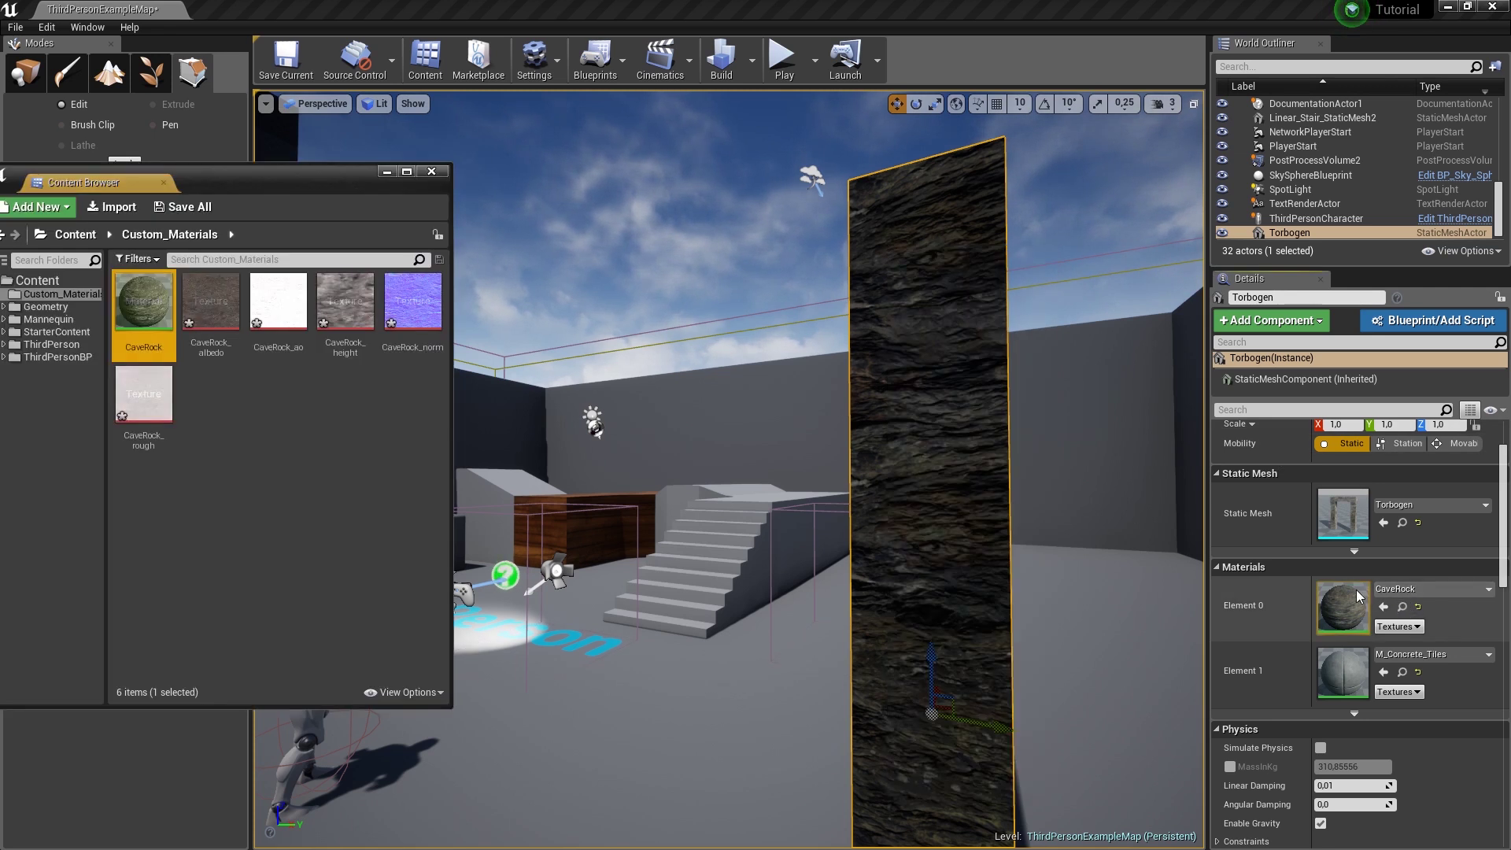
- Open CaveRock from Element 0 full screen and pan to the BumpOffset and texture nodes
double_click(1342, 600)
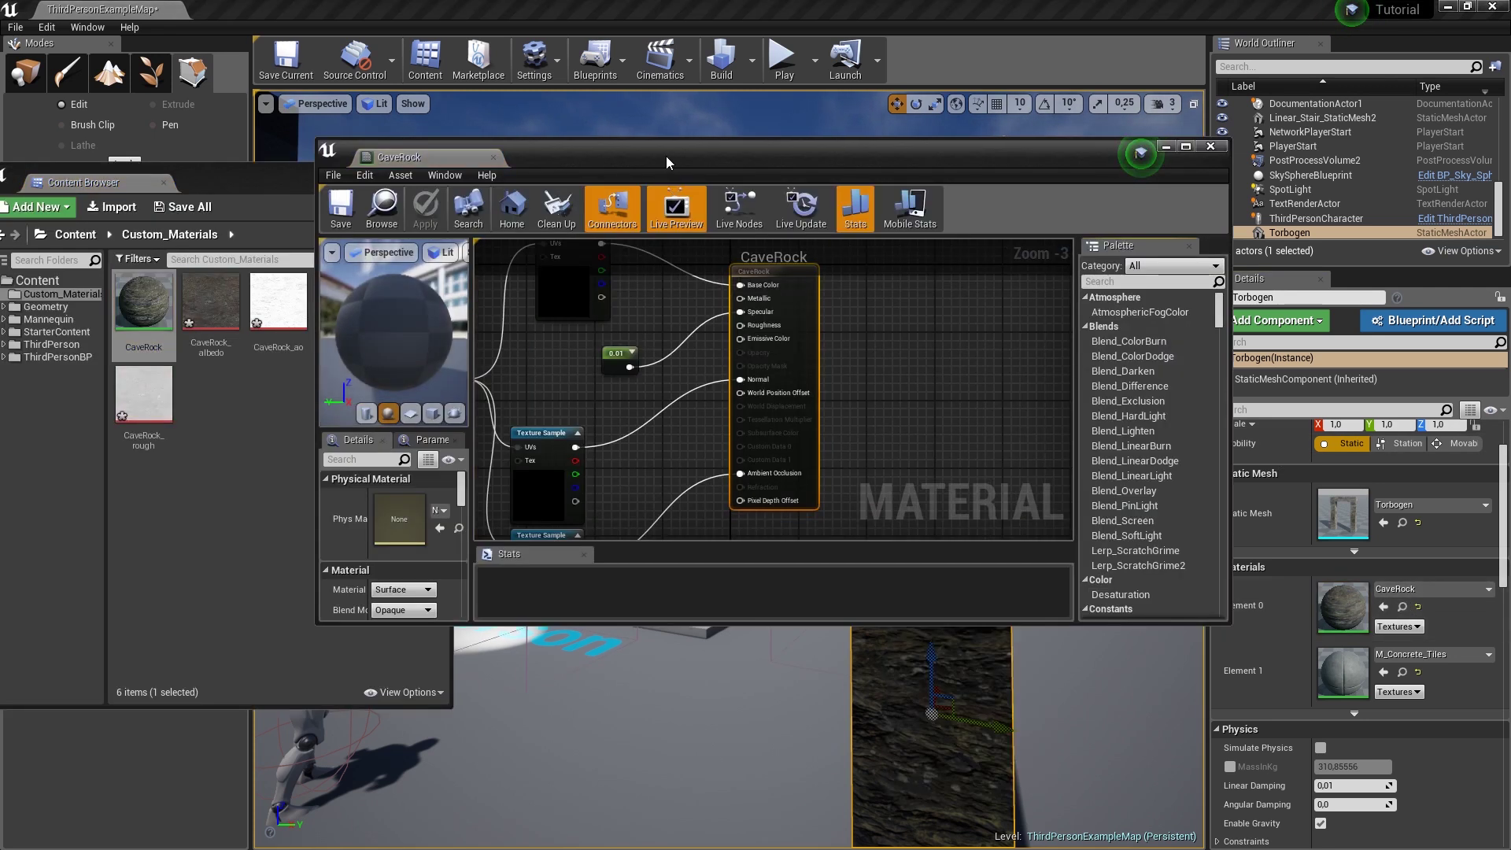
double_click(666, 155)
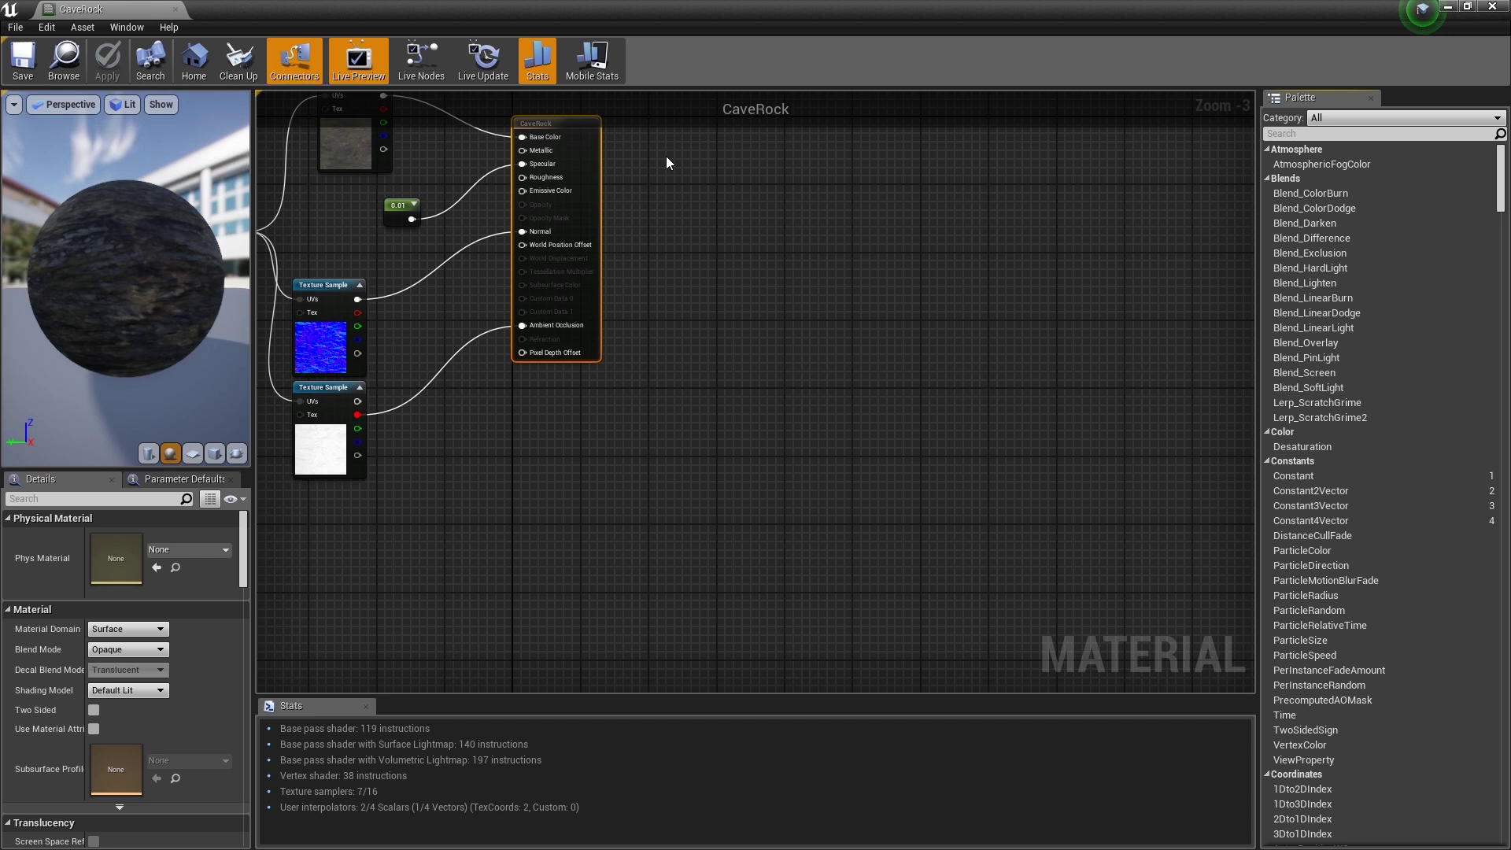
right_drag(557, 370, 864, 480)
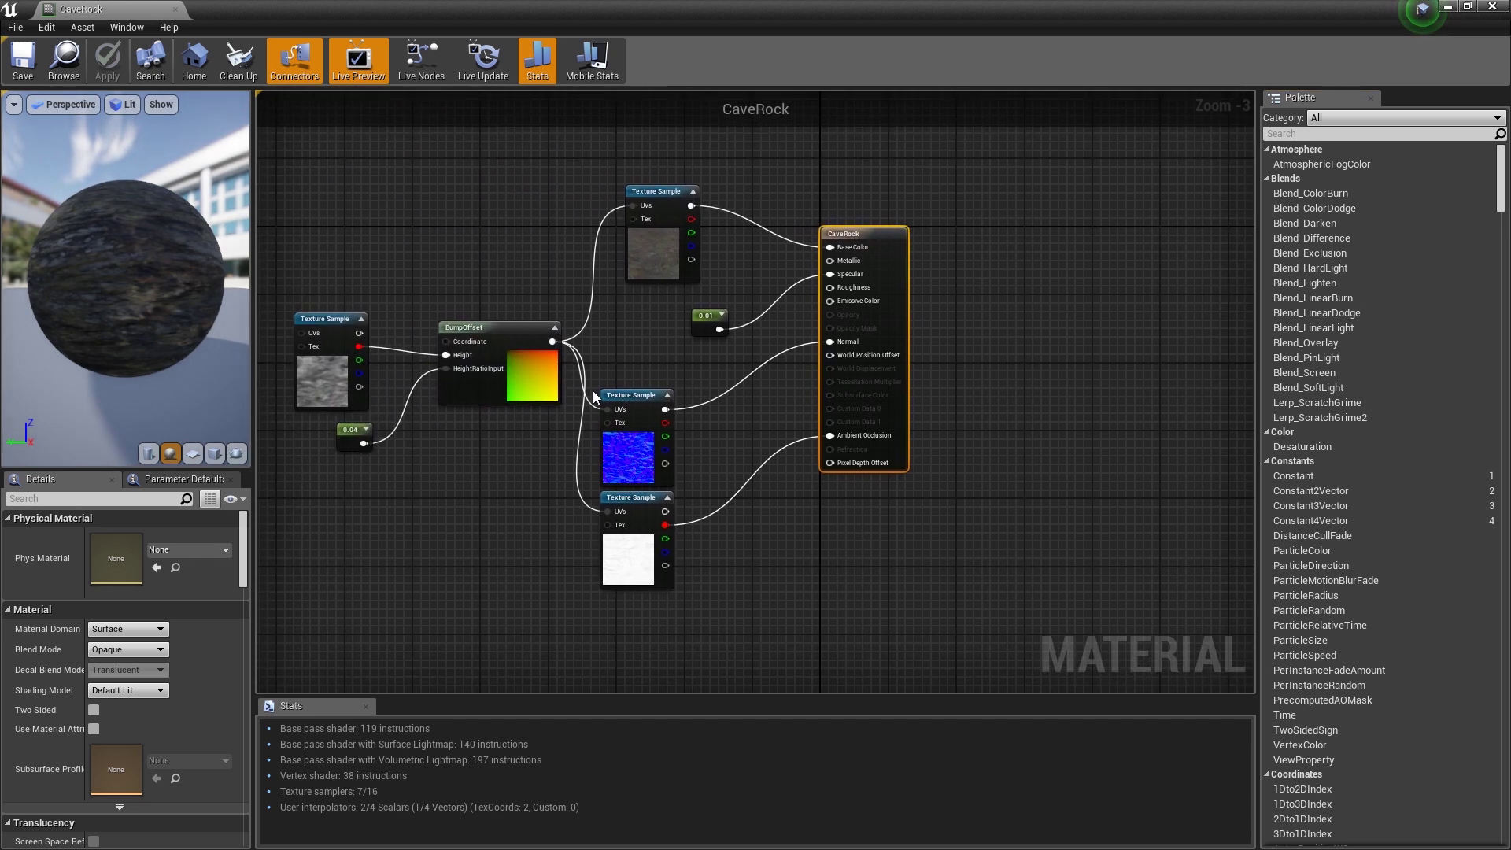